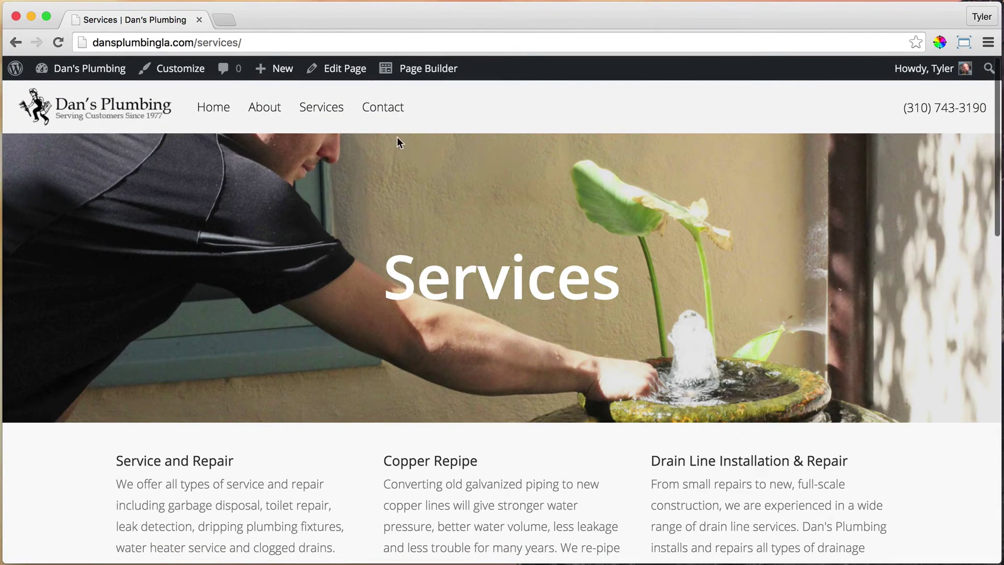
# Switch the Contact page to the Full Width Page template, update it, and view it.
pyautogui.click(383, 110)
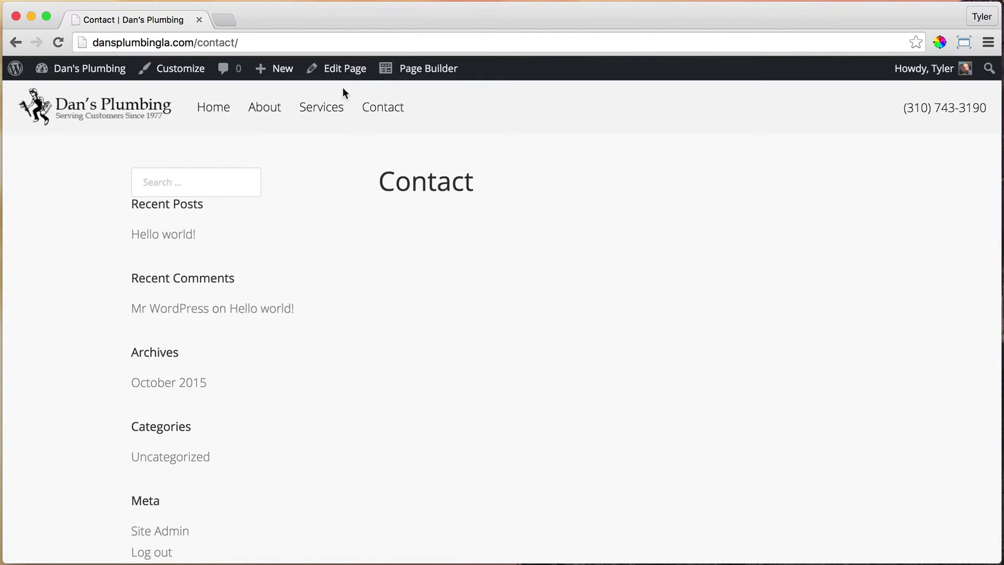
pyautogui.click(336, 71)
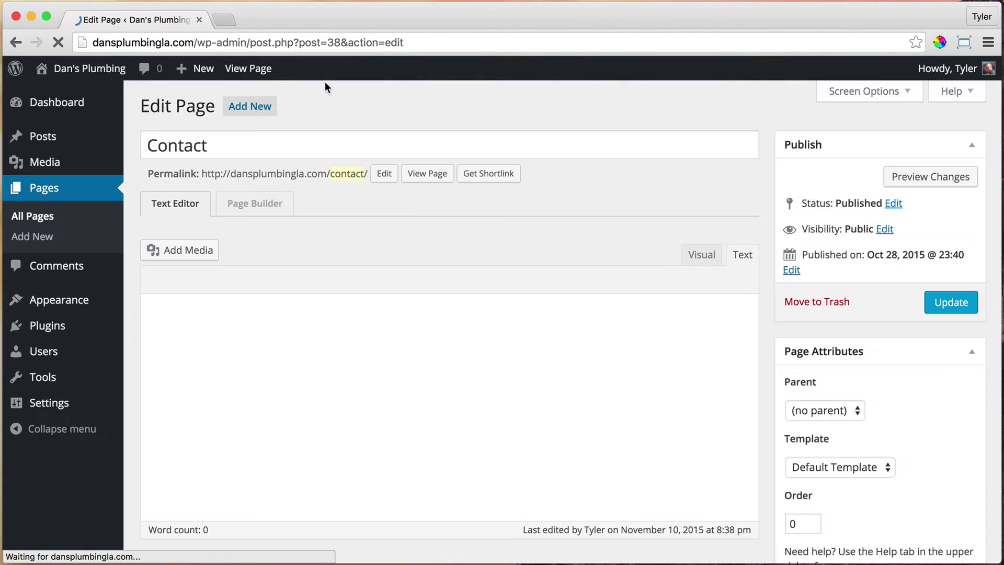
pyautogui.click(844, 466)
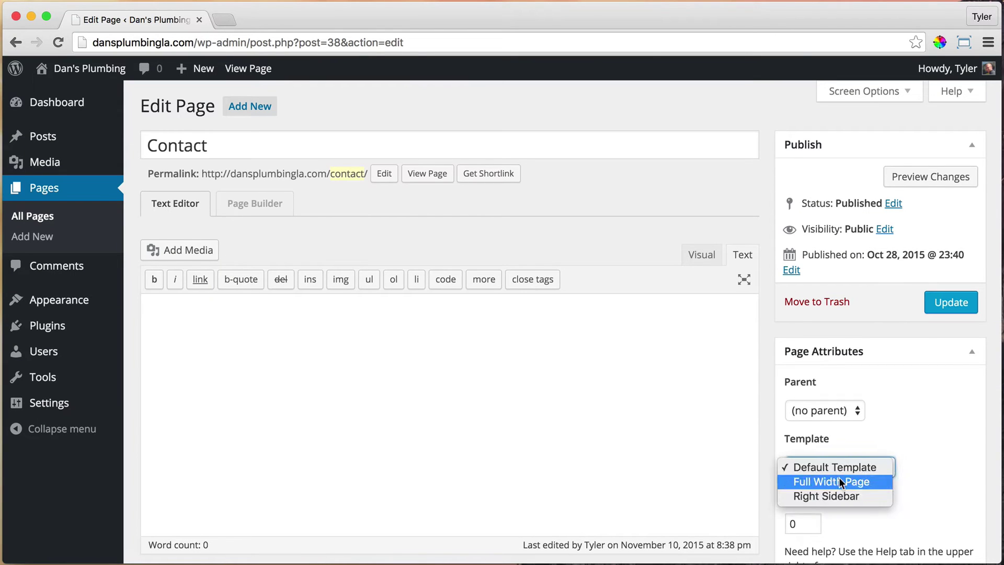
pyautogui.click(839, 478)
pyautogui.click(952, 304)
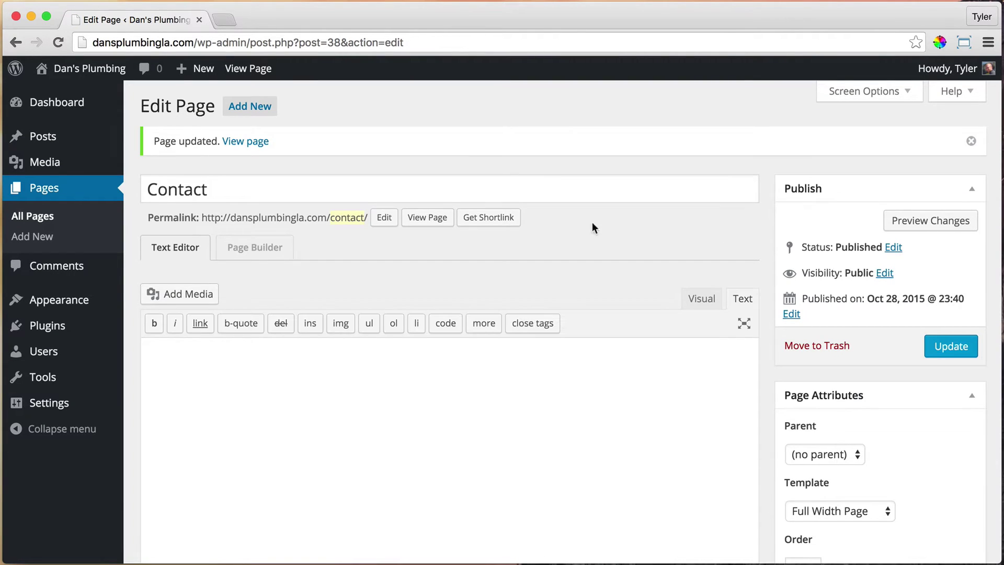
pyautogui.click(427, 222)
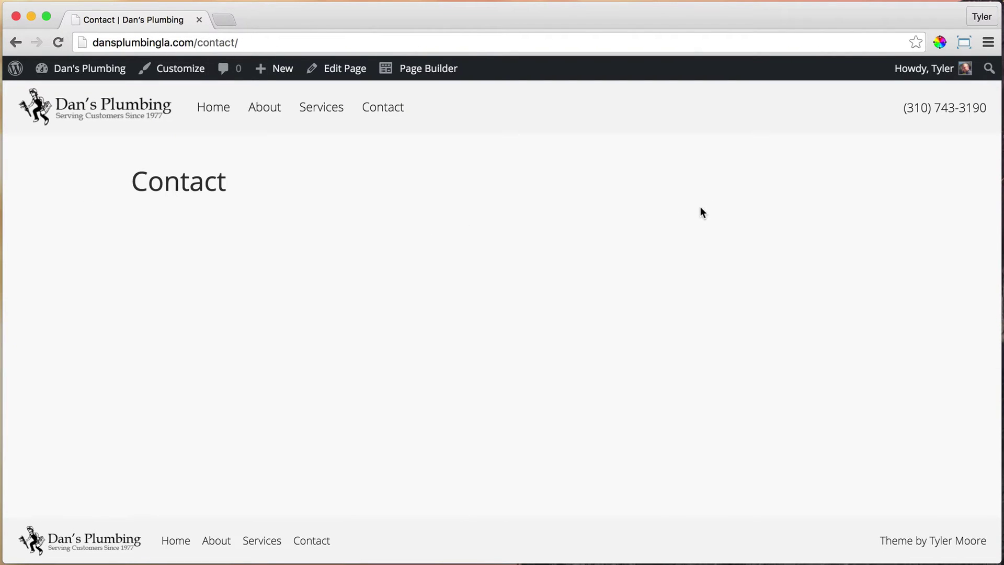
# In Beaver Builder, replace the Contact page's default row with a one-column row.
pyautogui.click(426, 70)
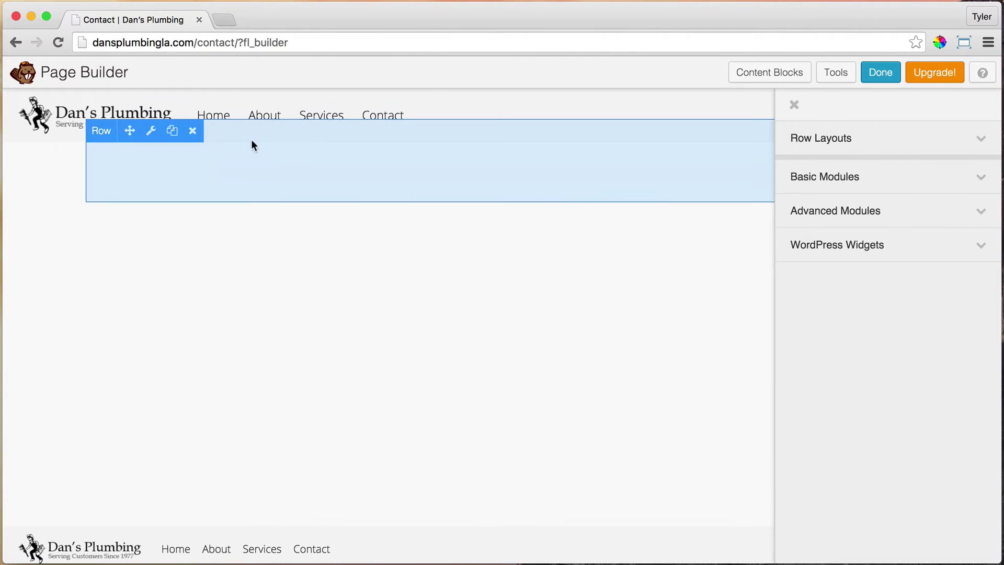
pyautogui.click(192, 131)
pyautogui.press('Return')
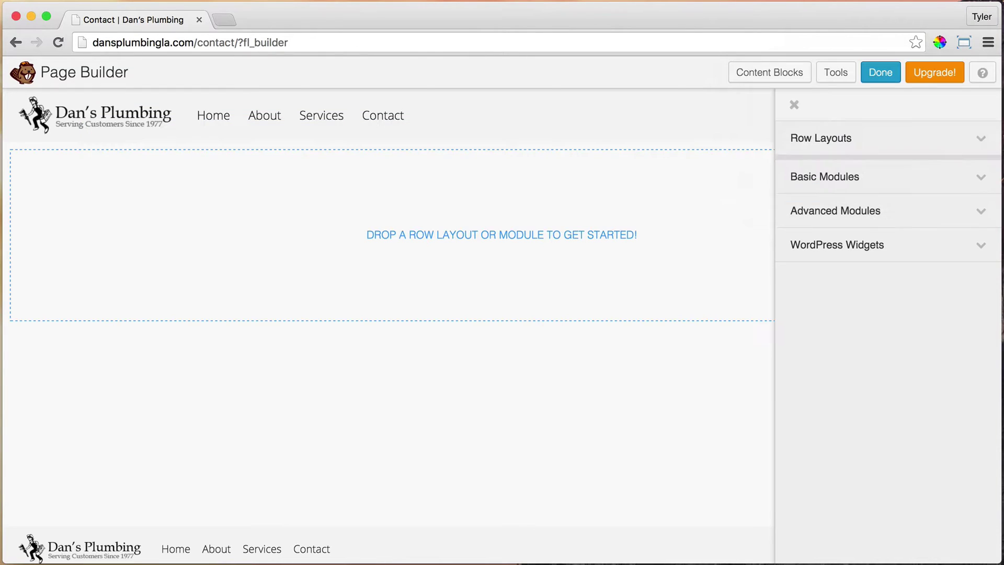
pyautogui.click(951, 144)
pyautogui.moveTo(918, 171); pyautogui.dragTo(475, 221)
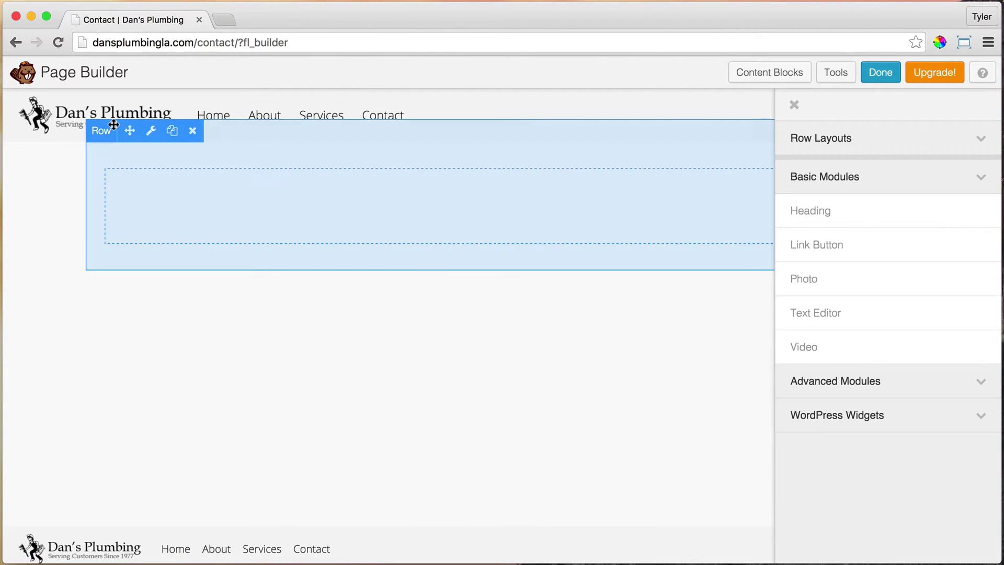
# Set the new row's Width and Content Width both to Full Width.
pyautogui.click(151, 133)
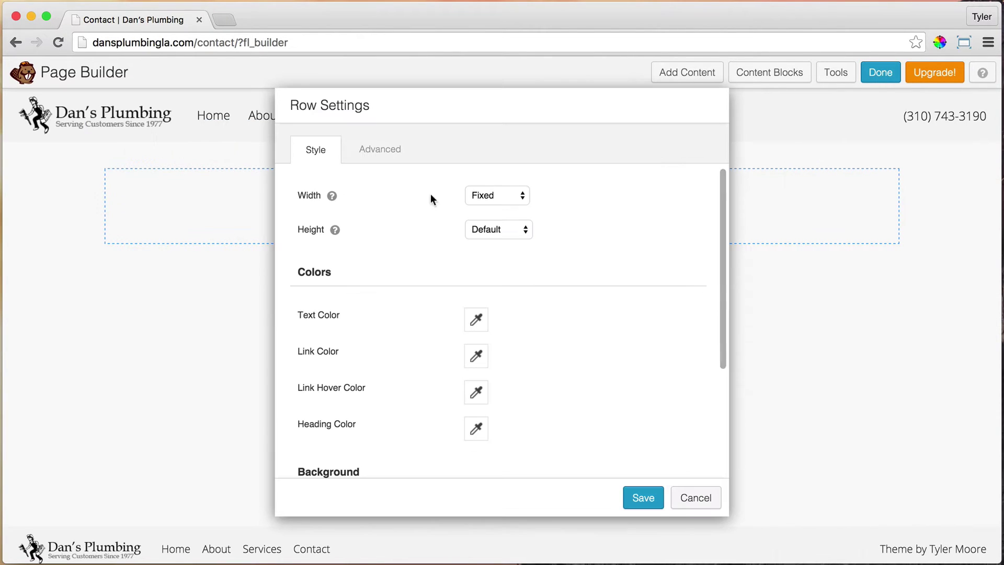
pyautogui.click(487, 195)
pyautogui.click(492, 207)
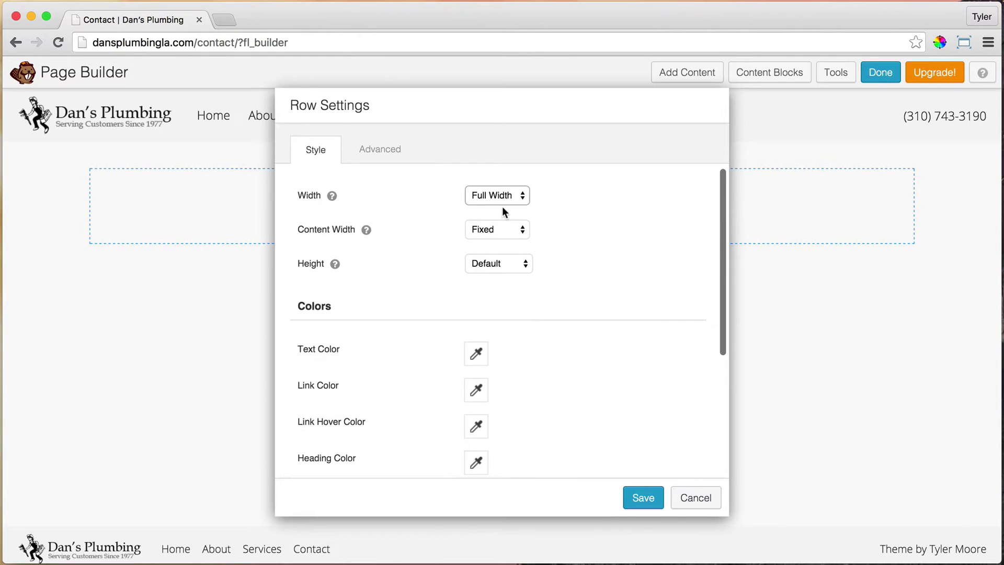
pyautogui.click(522, 229)
pyautogui.click(511, 242)
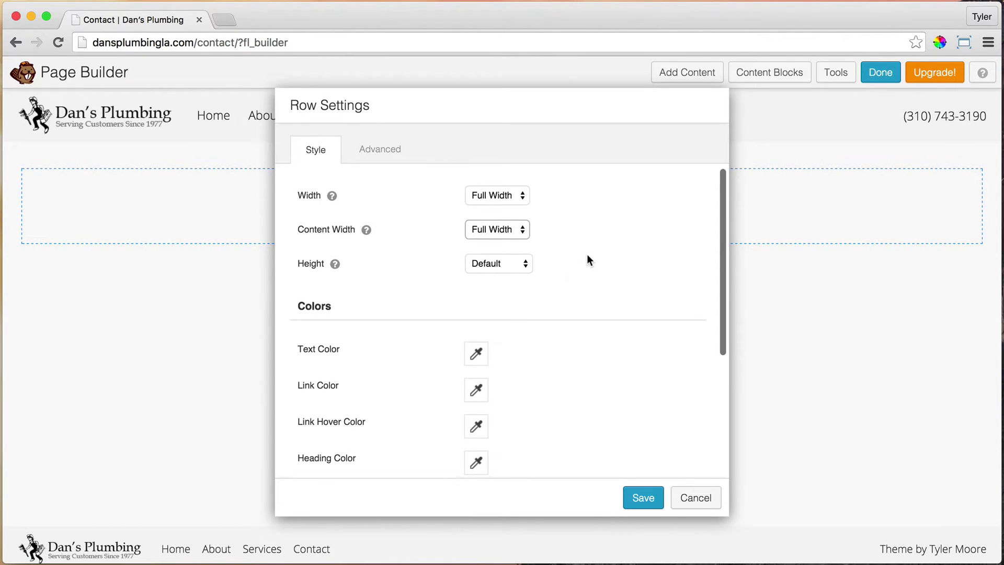
pyautogui.scroll(-5, 589, 258)
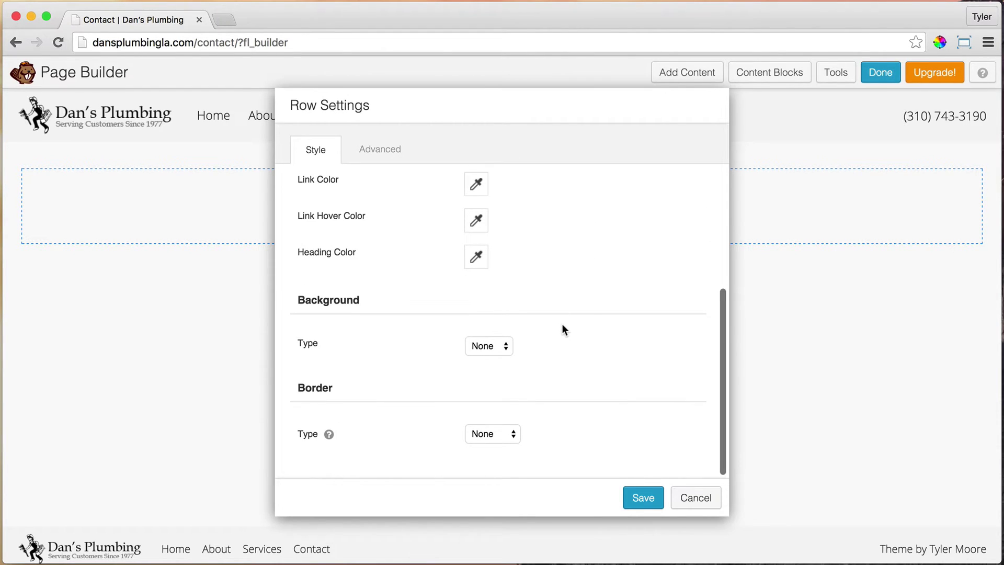
pyautogui.click(505, 346)
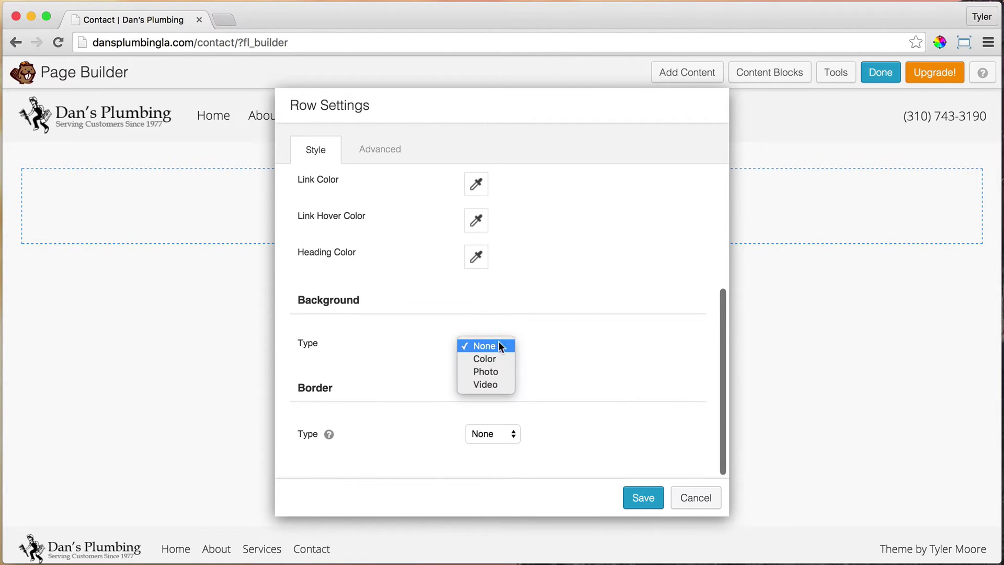
# Give the row a Photo background using the uploaded contact-us.jpg at Full Size 1900 x 1166.
pyautogui.click(493, 372)
pyautogui.click(493, 431)
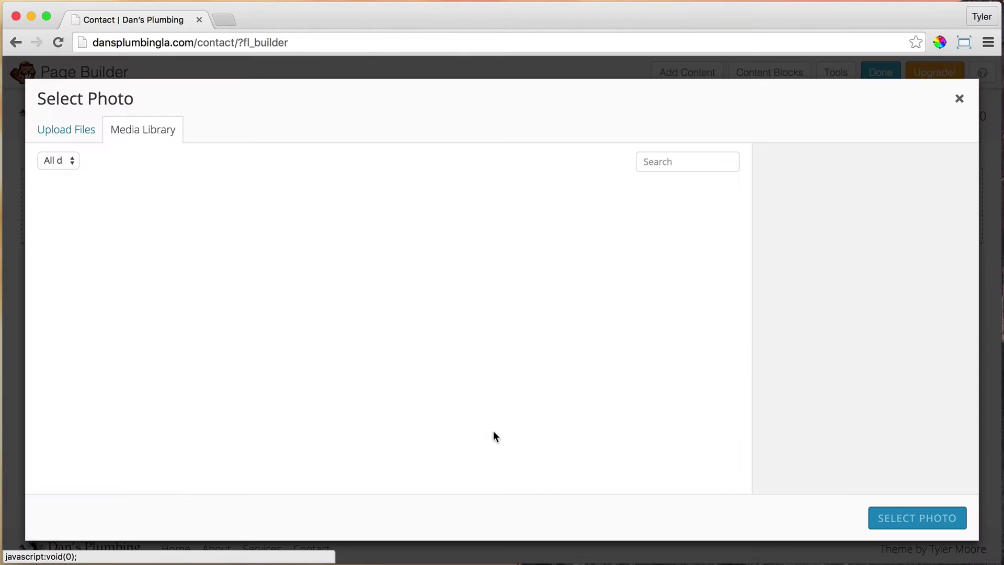
pyautogui.click(79, 132)
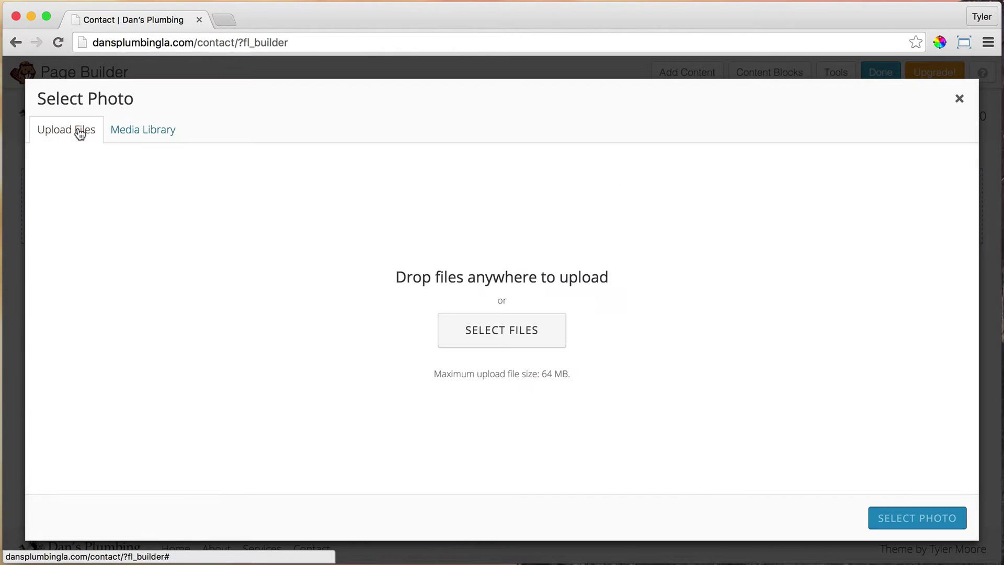
pyautogui.click(517, 336)
pyautogui.click(429, 115)
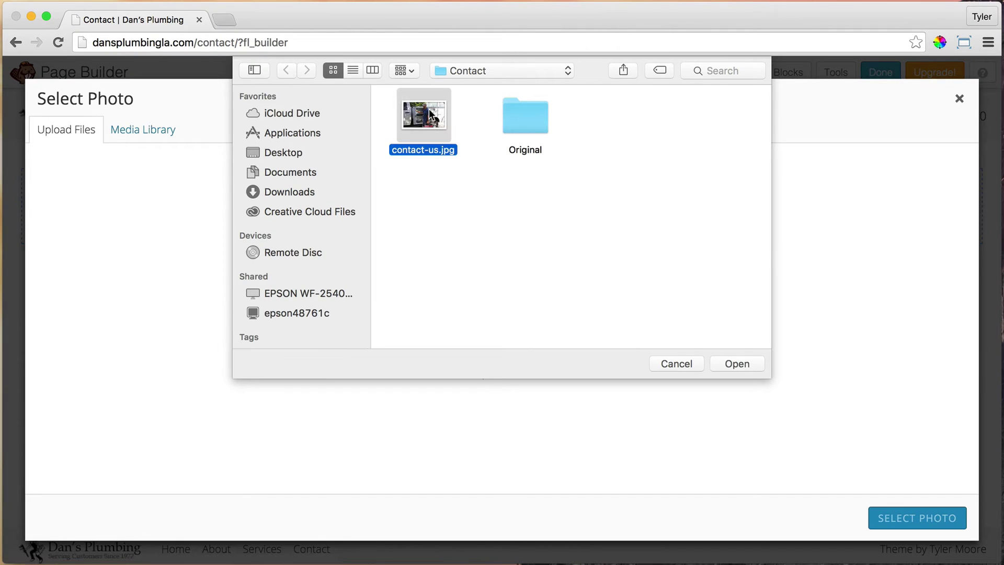
pyautogui.click(736, 362)
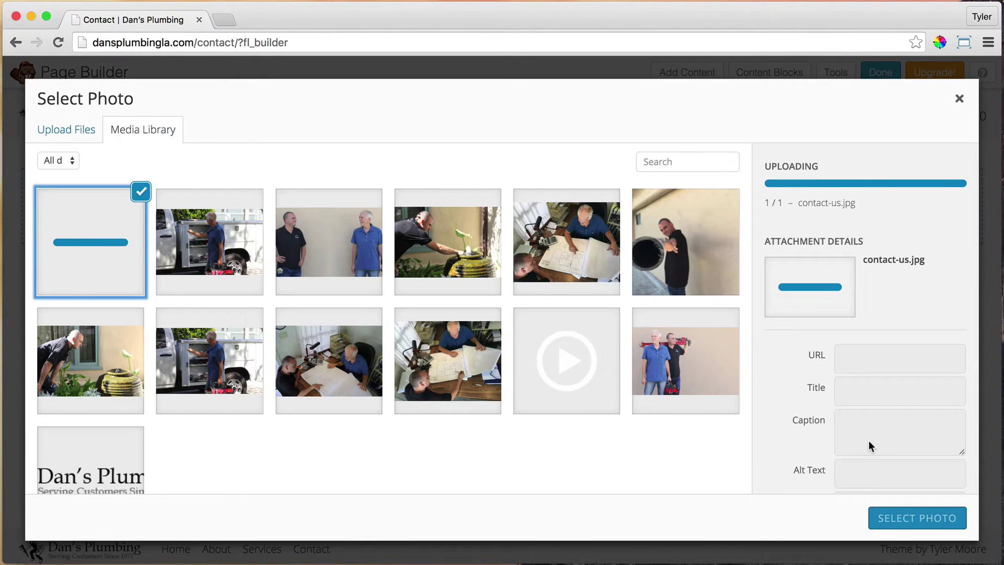
pyautogui.click(921, 517)
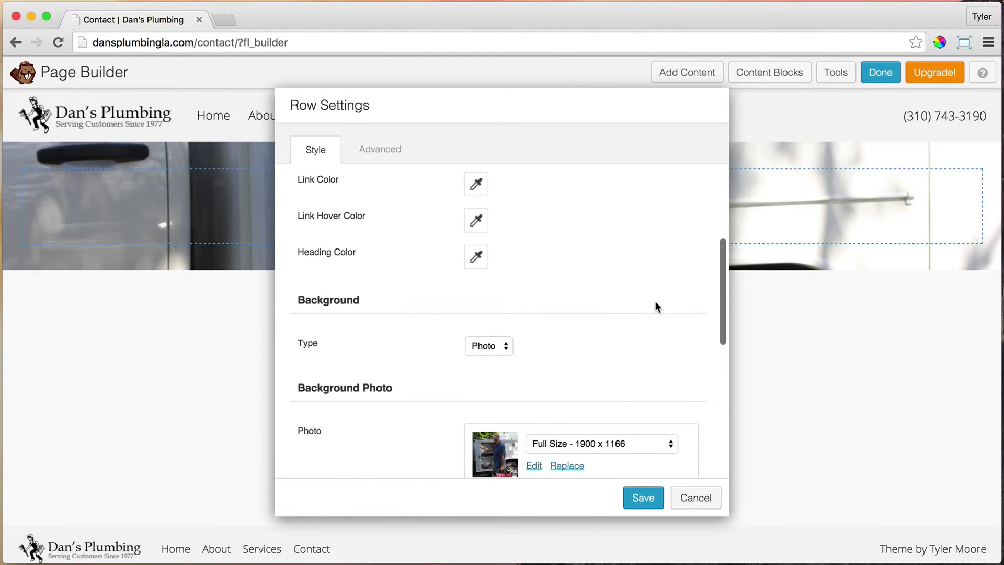
# Position the row's background photo at Center Top.
pyautogui.scroll(-3, 653, 302)
pyautogui.scroll(-3, 656, 307)
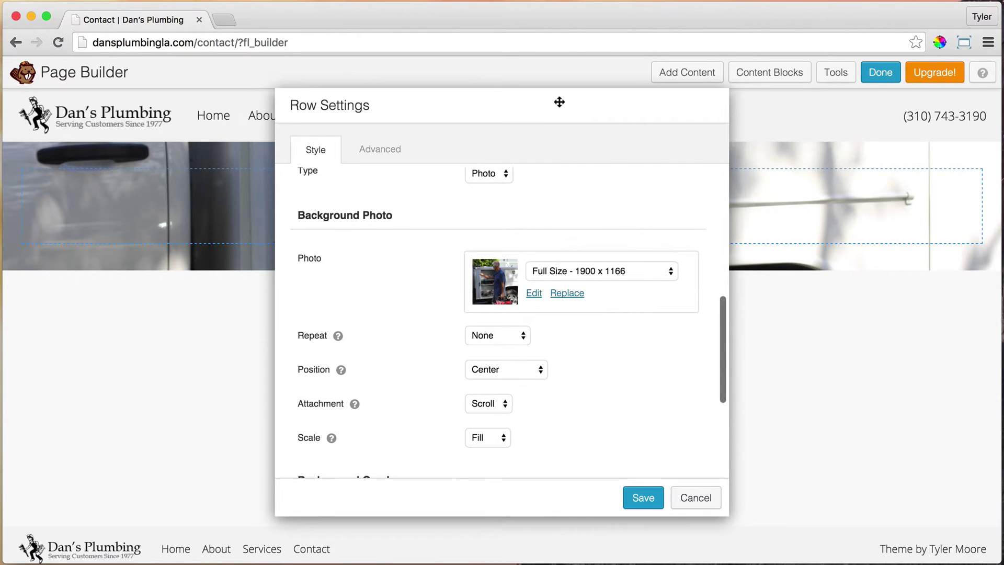
pyautogui.moveTo(556, 103); pyautogui.dragTo(694, 112)
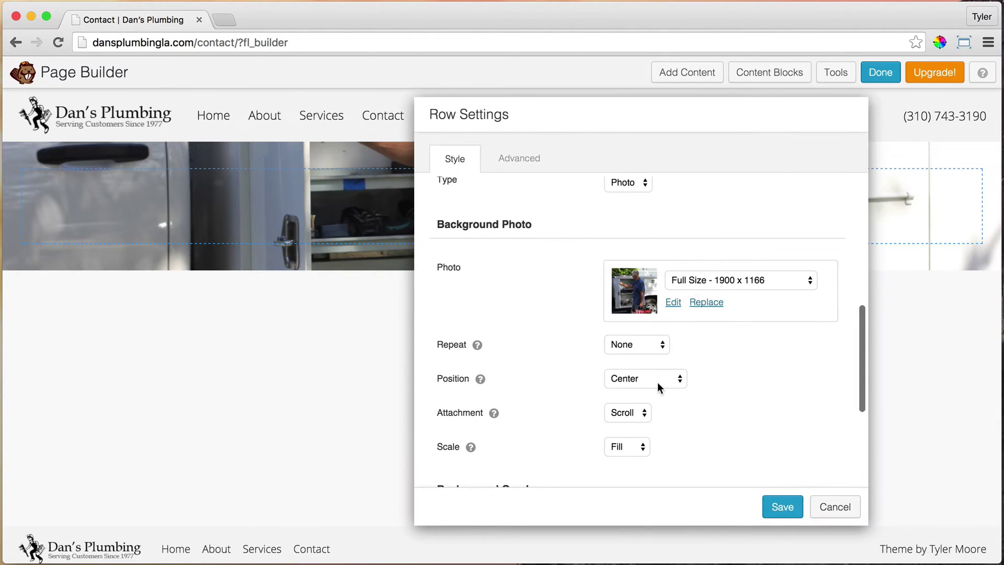
pyautogui.click(657, 382)
pyautogui.click(661, 368)
pyautogui.moveTo(654, 127); pyautogui.dragTo(758, 373)
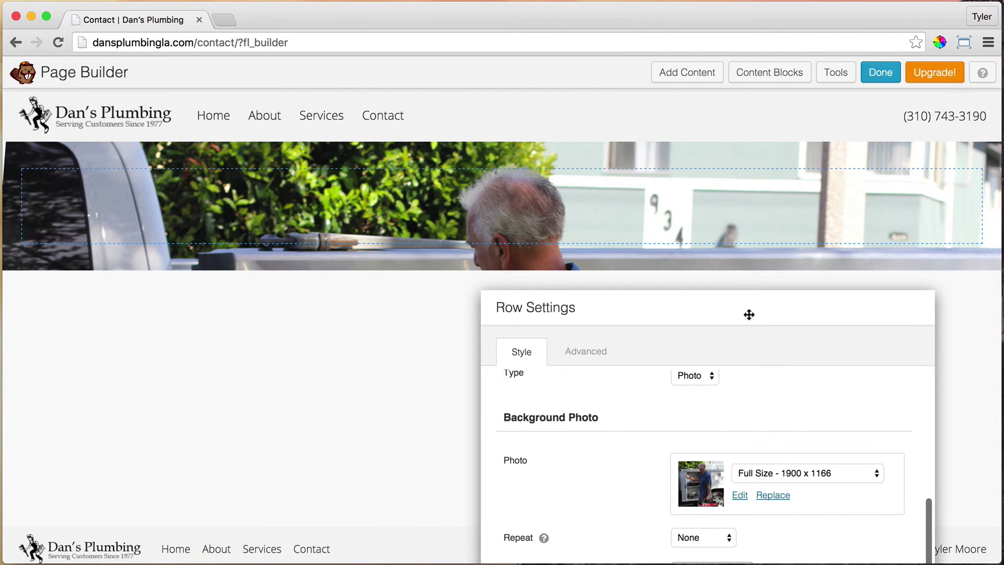
pyautogui.moveTo(748, 313); pyautogui.dragTo(592, 100)
# Add a #262626 background overlay at 10% opacity.
pyautogui.scroll(-5, 680, 356)
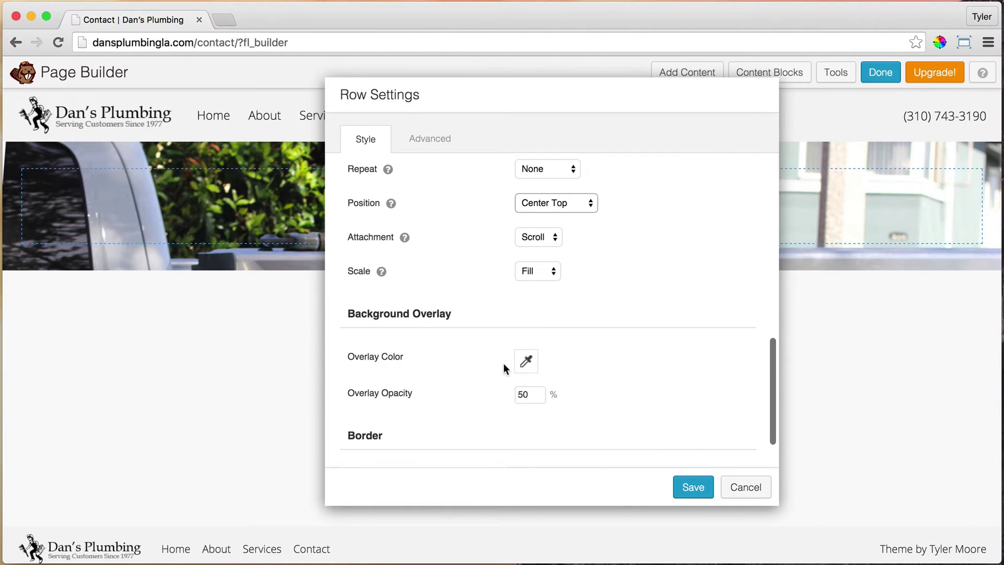
pyautogui.click(526, 365)
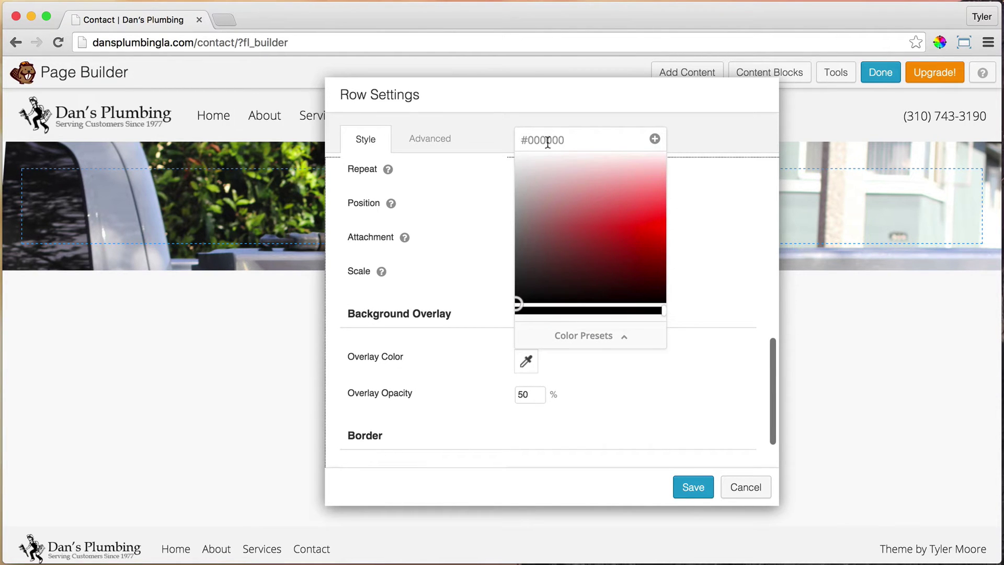
pyautogui.moveTo(563, 252); pyautogui.dragTo(592, 201)
pyautogui.moveTo(529, 140); pyautogui.dragTo(569, 137)
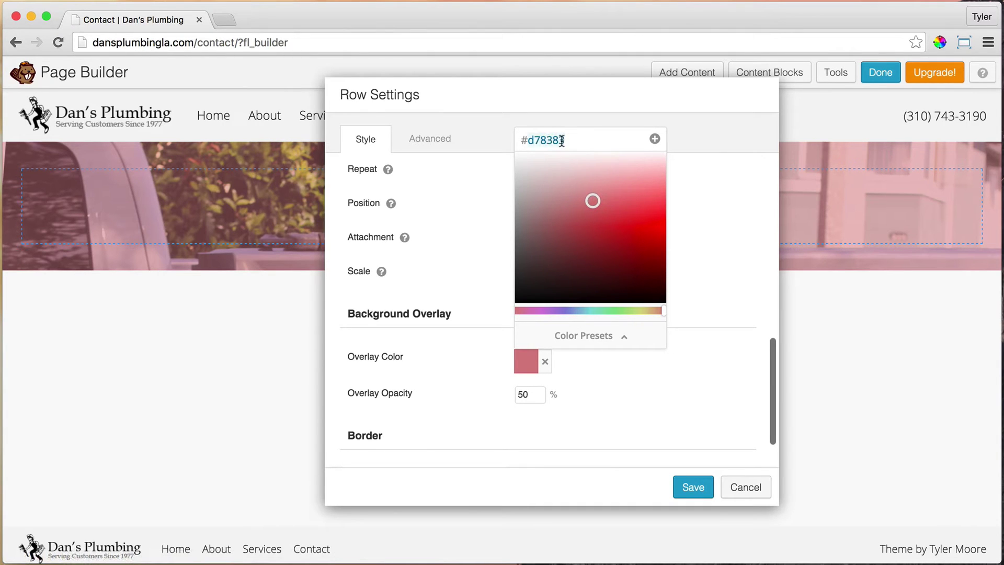
pyautogui.doubleClick(552, 136)
pyautogui.write('262626')
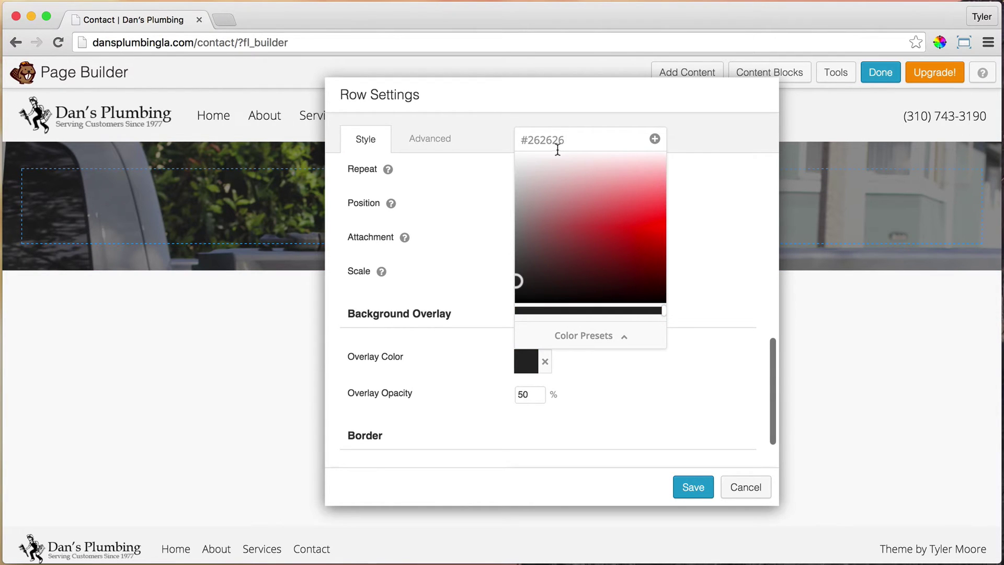
pyautogui.click(722, 302)
pyautogui.click(523, 395)
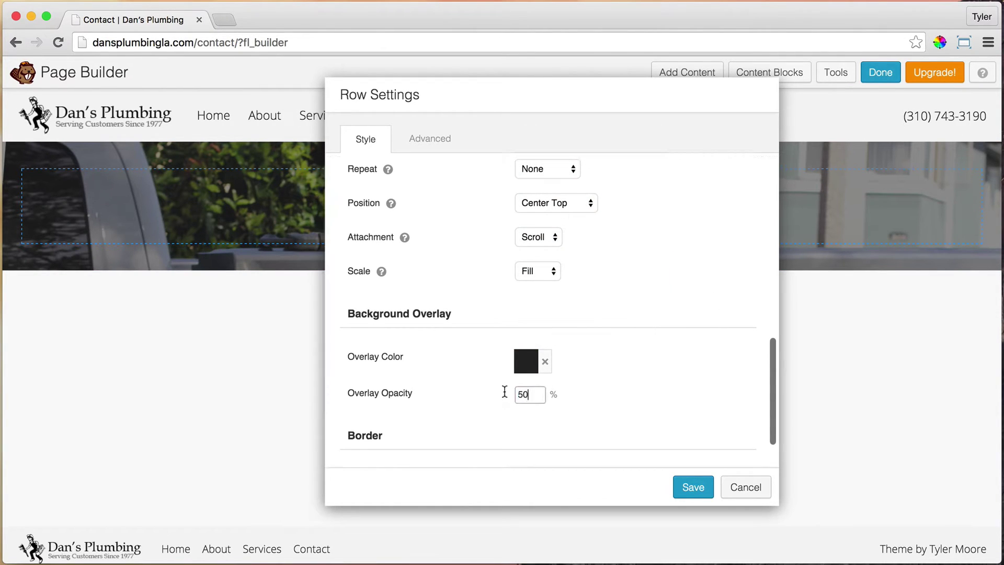
pyautogui.press('BackSpace')
pyautogui.press('BackSpace')
pyautogui.write('10')
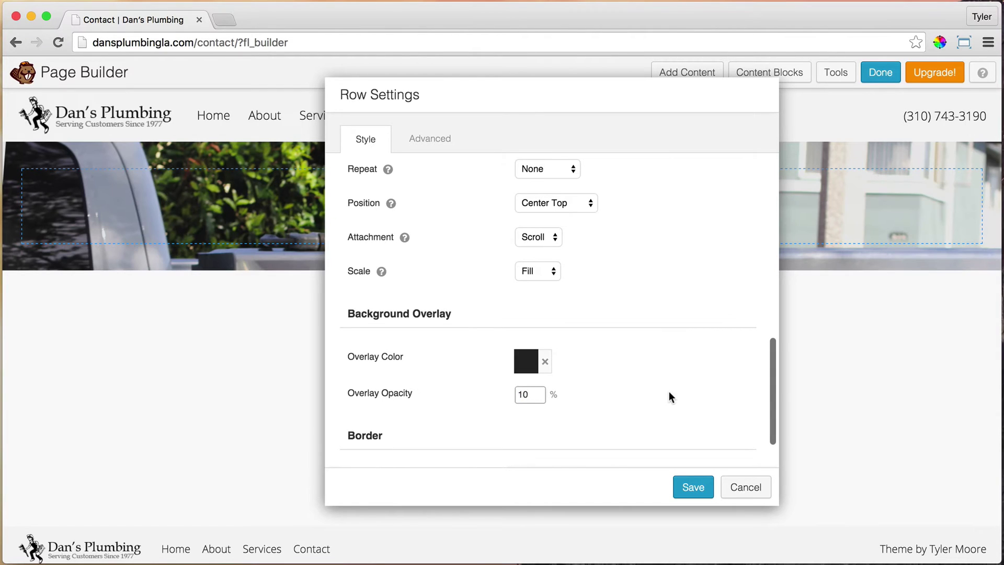
pyautogui.scroll(-2, 692, 336)
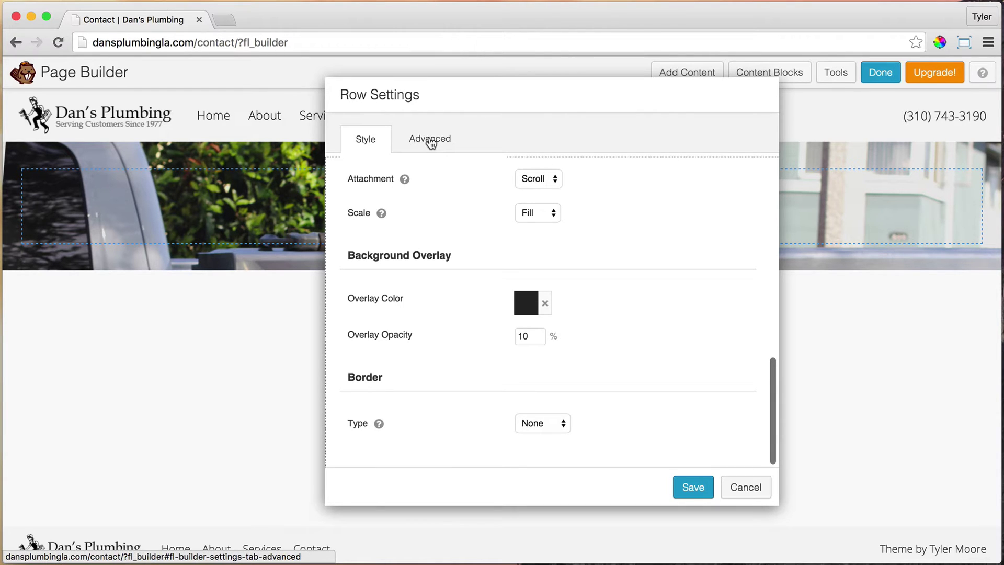
# Give the banner row 120 px top and bottom padding and save the row settings.
pyautogui.click(431, 142)
pyautogui.scroll(3, 626, 265)
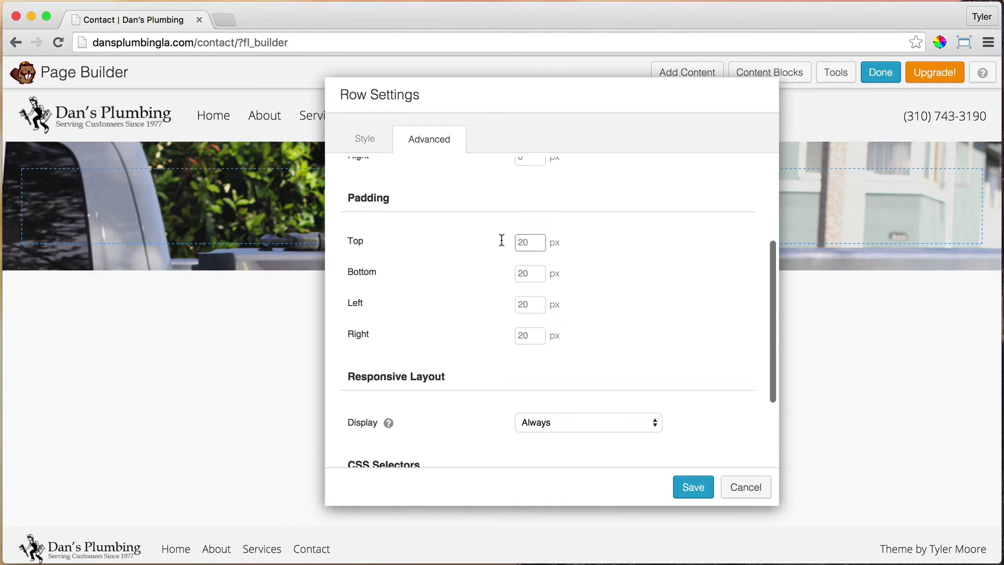
pyautogui.write('120')
pyautogui.press('Tab')
pyautogui.write('120')
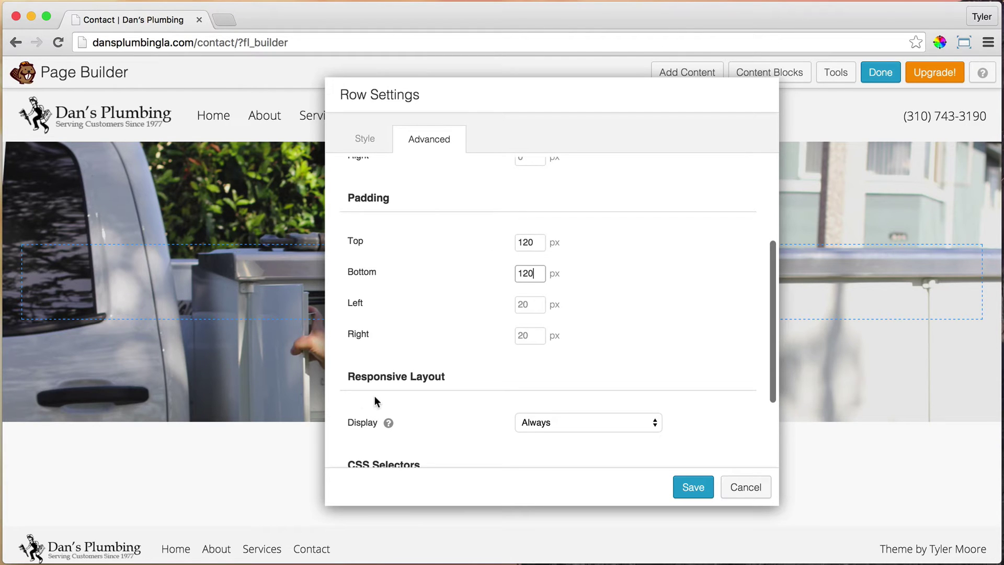
pyautogui.click(693, 486)
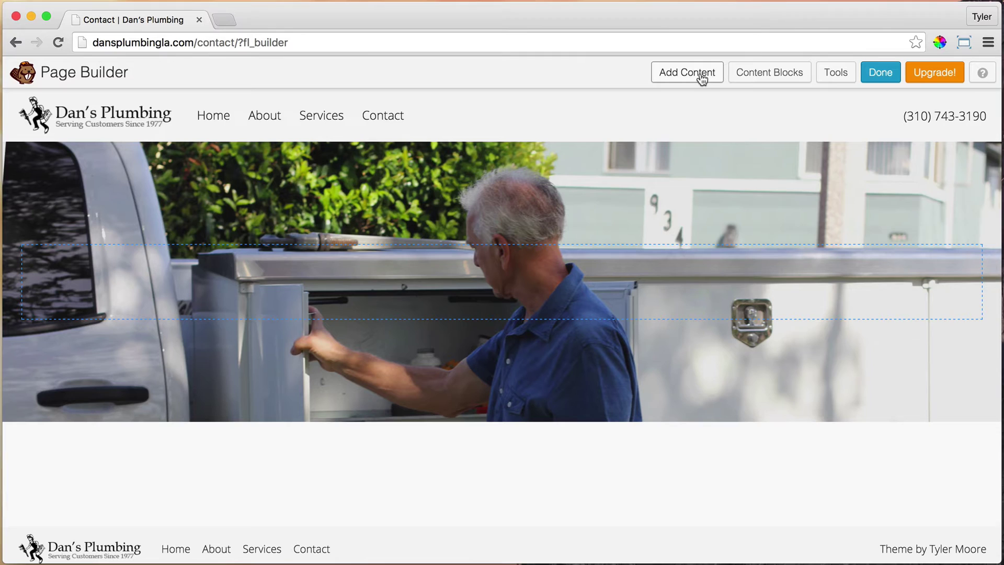
# Add a Heading module reading 'Contact' to the banner with an 80 px font size.
pyautogui.click(701, 74)
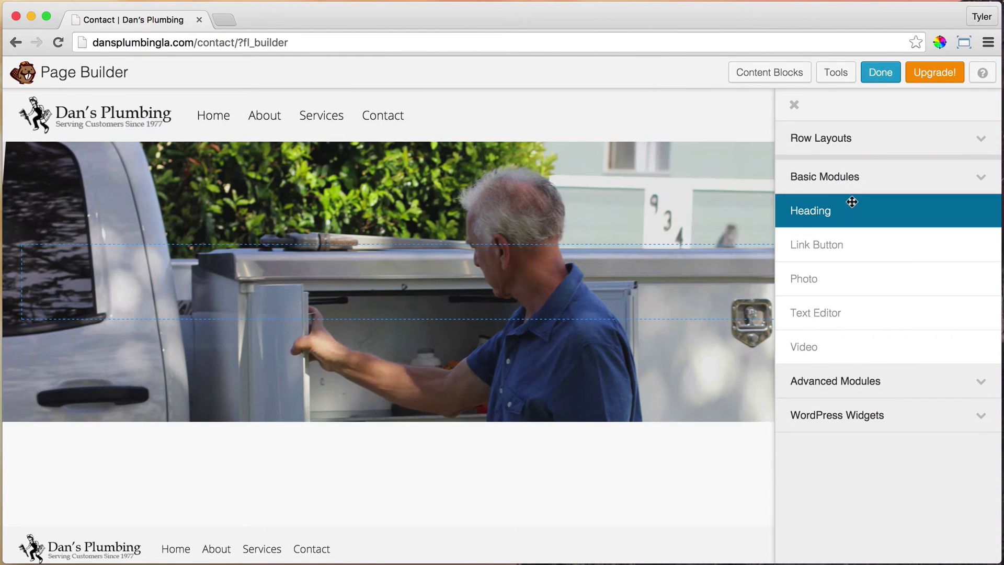
pyautogui.moveTo(834, 214); pyautogui.dragTo(459, 283)
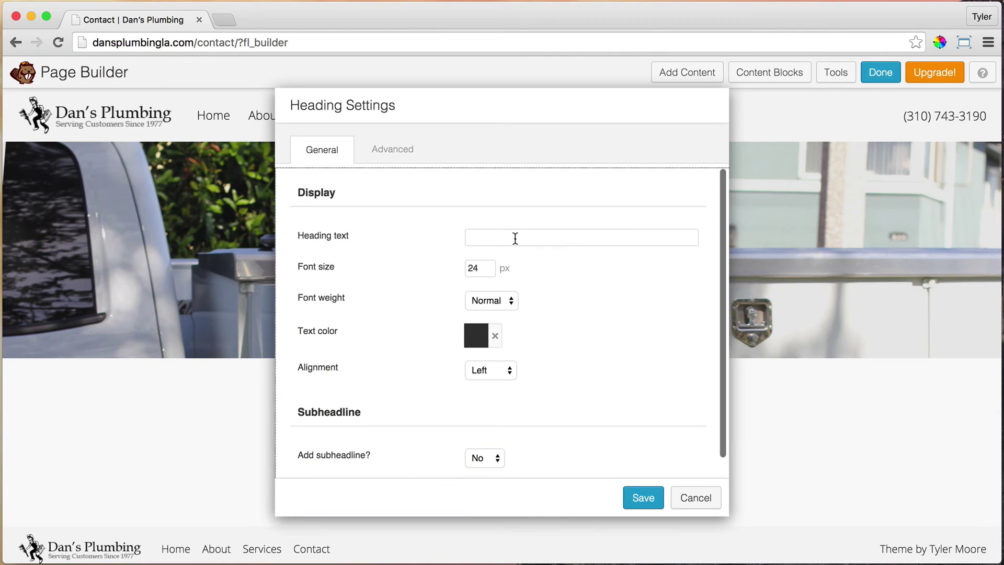
pyautogui.click(513, 238)
pyautogui.write('Conta')
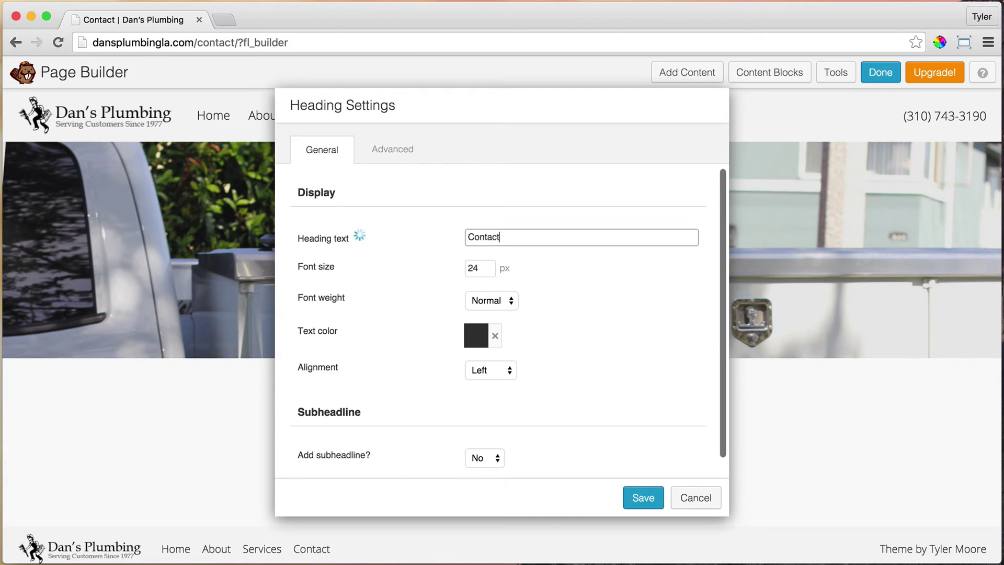
pyautogui.write('ct')
pyautogui.click(476, 268)
pyautogui.write('80')
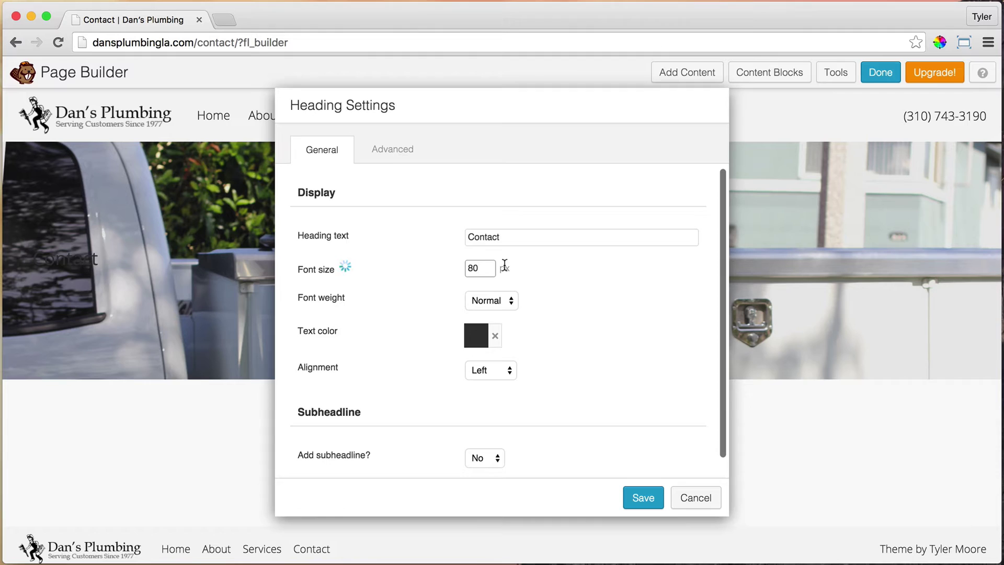
# Make the 'Contact' heading Bold, white and centred, then save it.
pyautogui.click(497, 299)
pyautogui.click(491, 310)
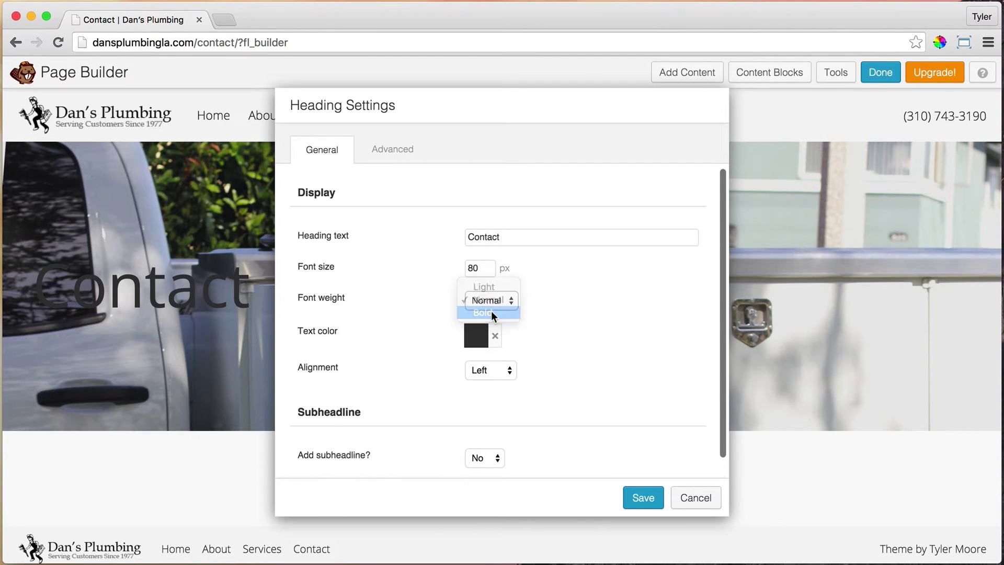
pyautogui.click(475, 338)
pyautogui.moveTo(484, 197); pyautogui.dragTo(457, 154)
pyautogui.click(536, 297)
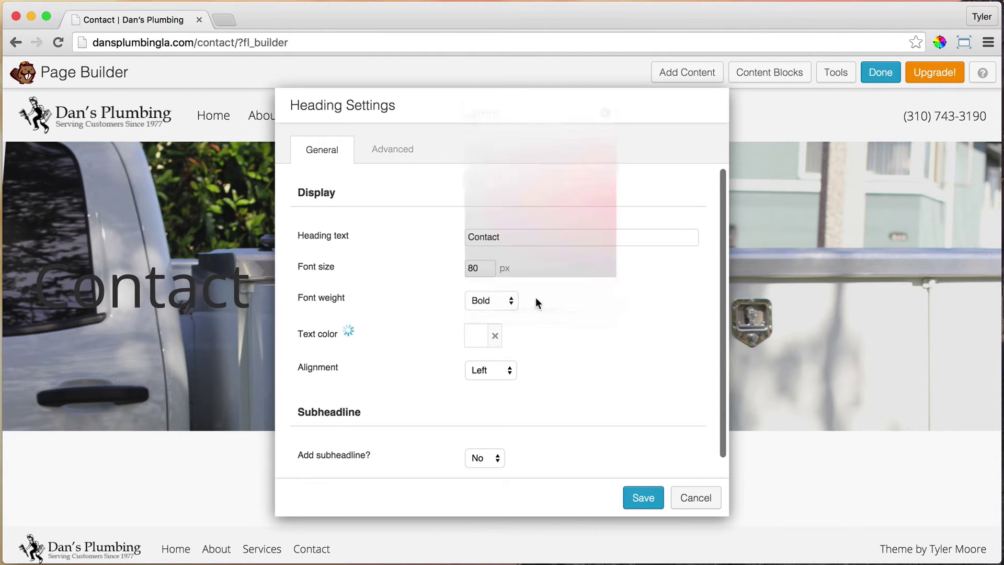
pyautogui.click(501, 372)
pyautogui.click(494, 382)
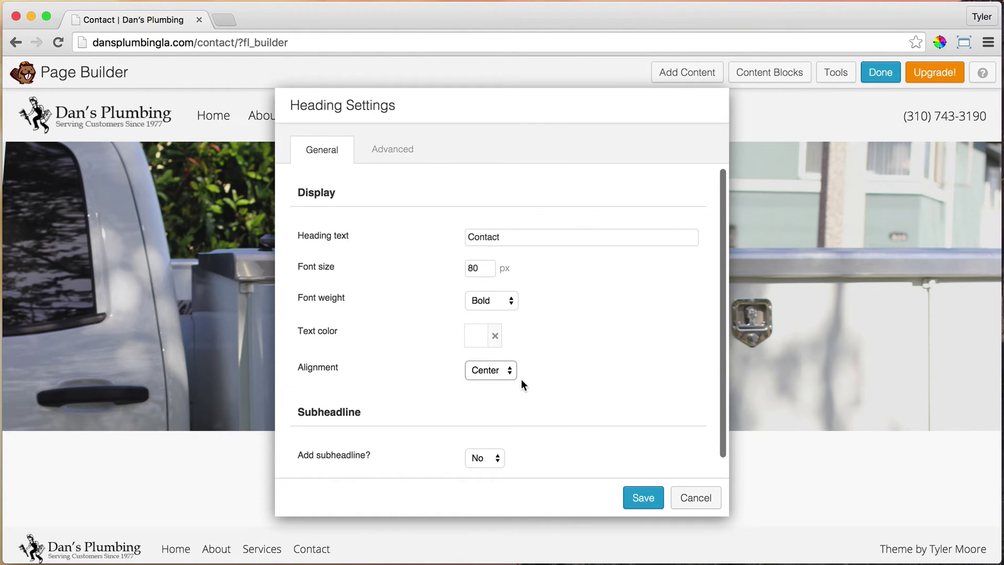
pyautogui.click(634, 497)
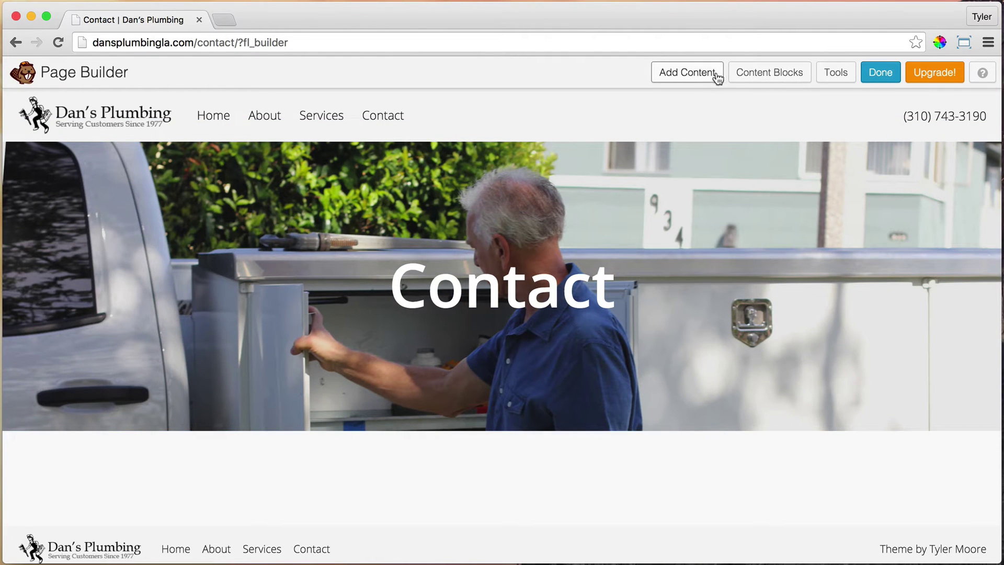
# Drag a 3 Columns row layout onto the page below the photo banner.
pyautogui.click(686, 73)
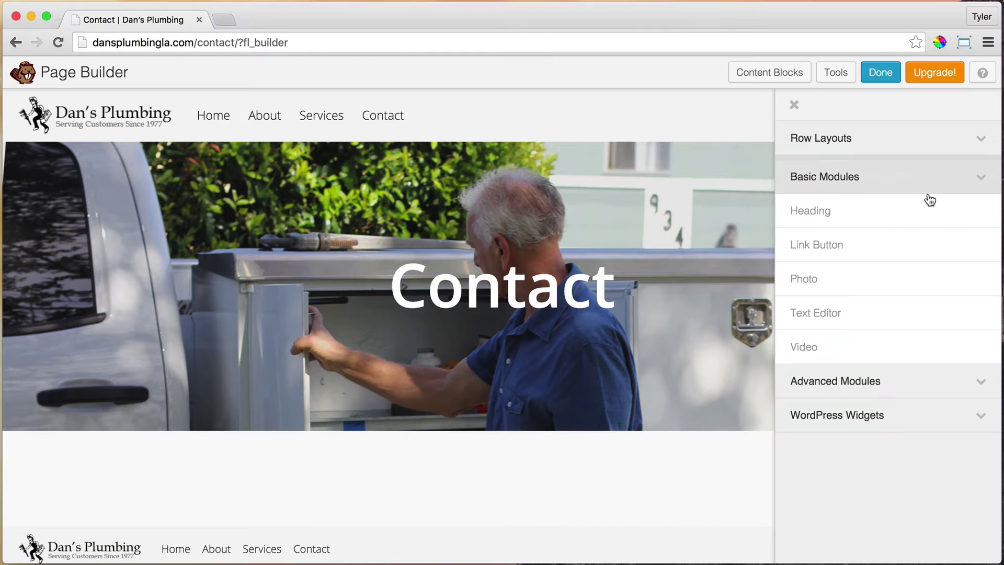
pyautogui.click(897, 139)
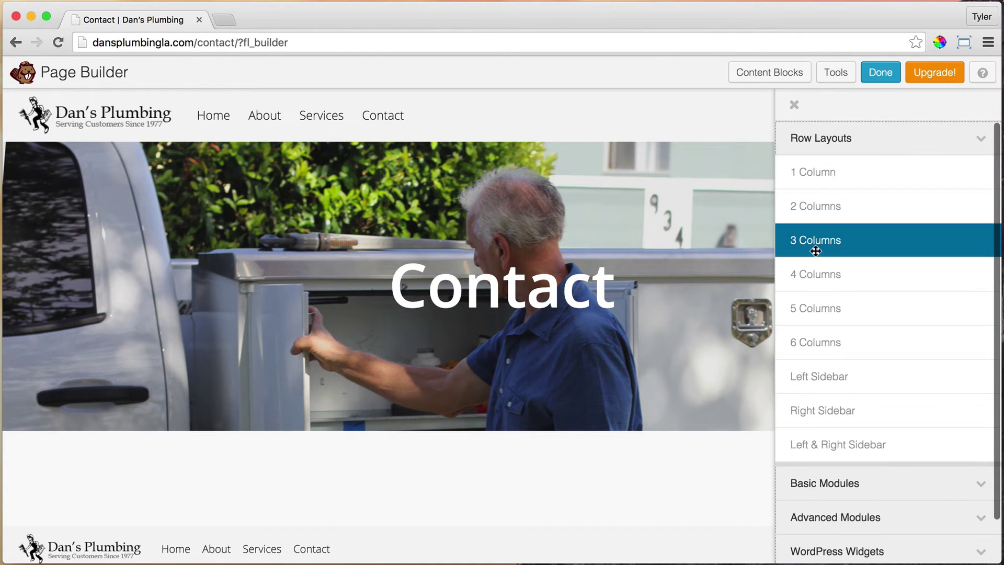
pyautogui.moveTo(840, 244); pyautogui.dragTo(428, 472)
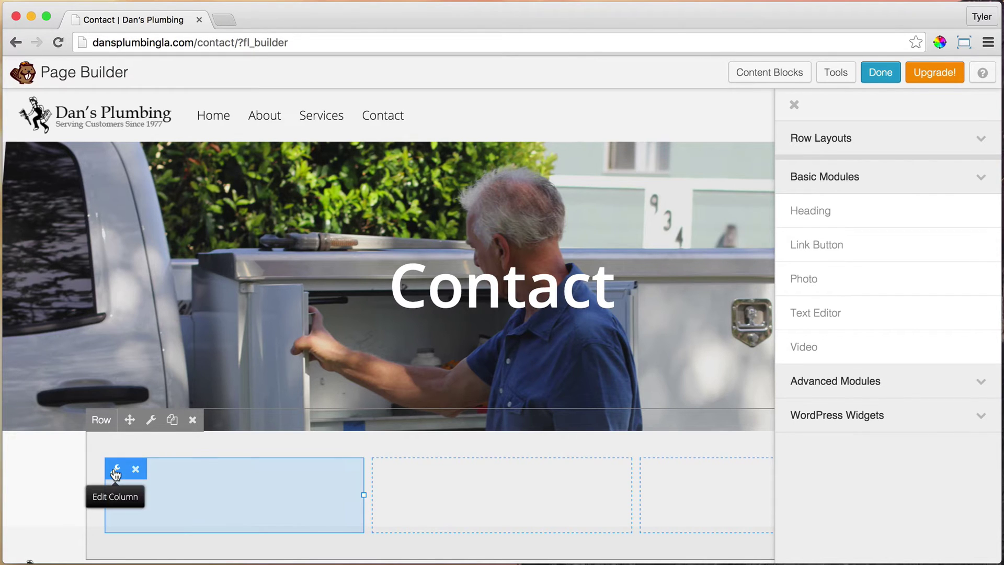
# Give the first column a solid white border.
pyautogui.click(116, 474)
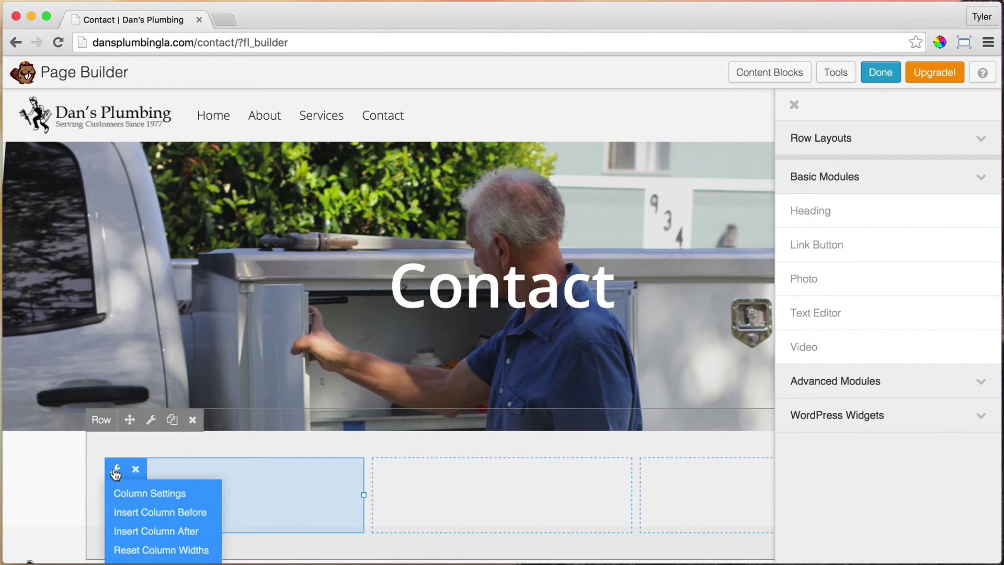
pyautogui.click(168, 494)
pyautogui.scroll(-3, 617, 309)
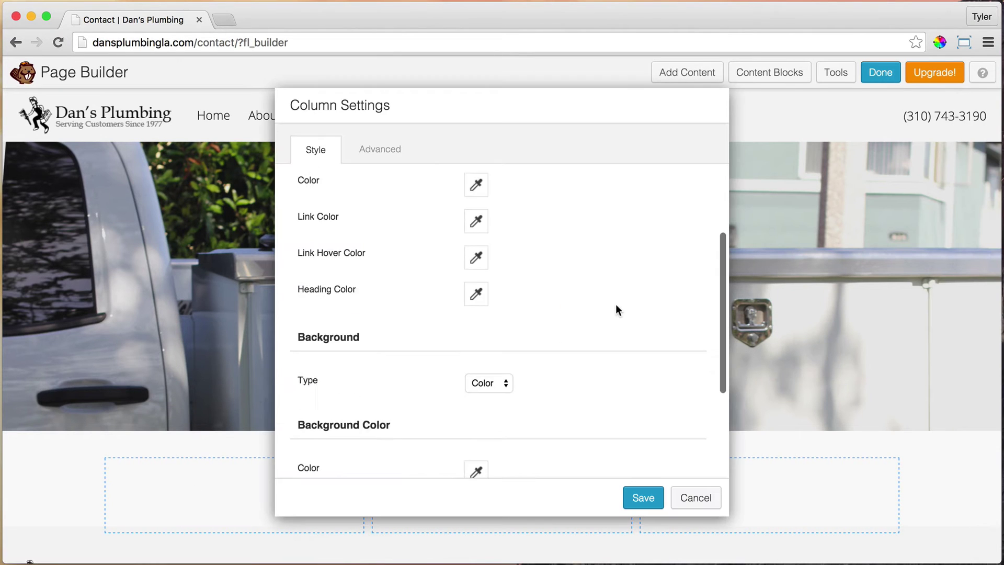
pyautogui.scroll(-5, 616, 305)
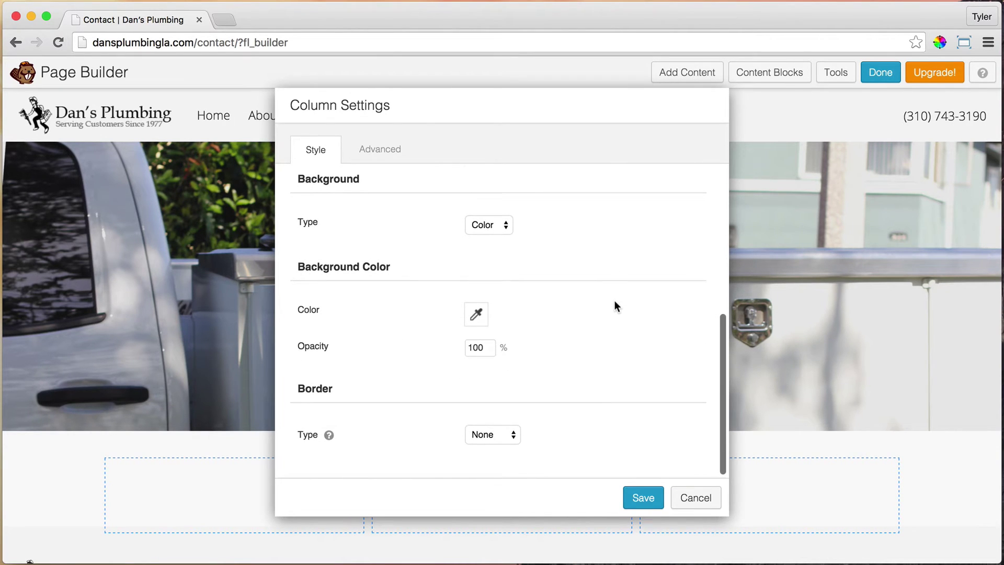
pyautogui.click(497, 434)
pyautogui.press('Escape')
pyautogui.scroll(-3, 594, 390)
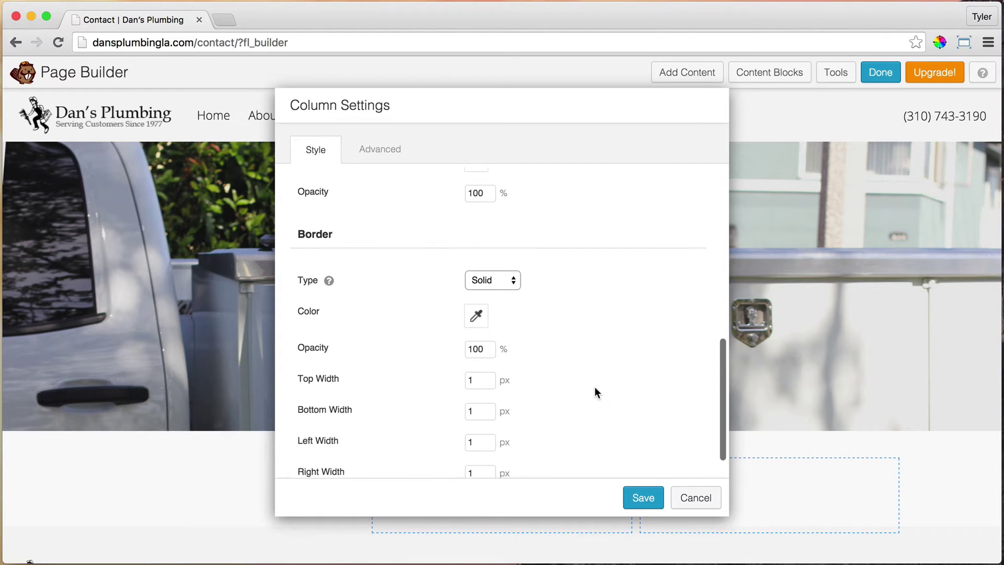
pyautogui.click(476, 320)
pyautogui.click(502, 399)
pyautogui.moveTo(502, 398); pyautogui.dragTo(411, 320)
pyautogui.click(623, 285)
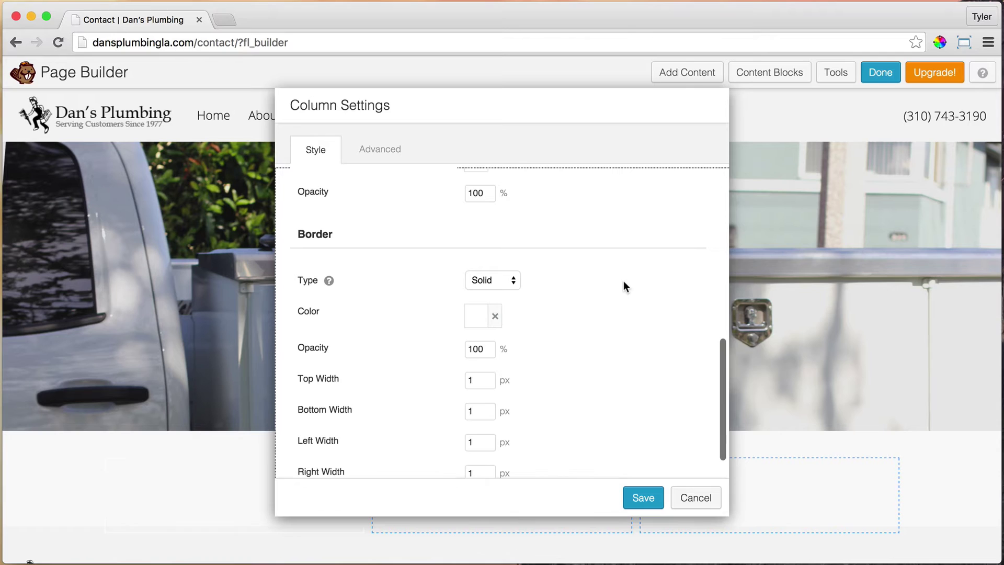
# Set the first column's border widths to 0 except 2 px on the right, and save.
pyautogui.scroll(-2, 632, 291)
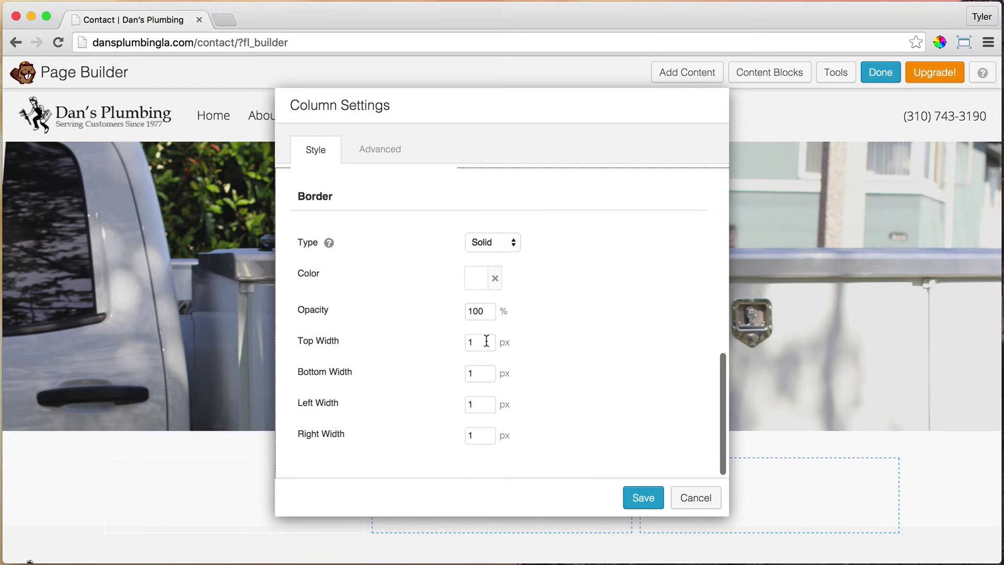
pyautogui.moveTo(486, 341); pyautogui.dragTo(442, 339)
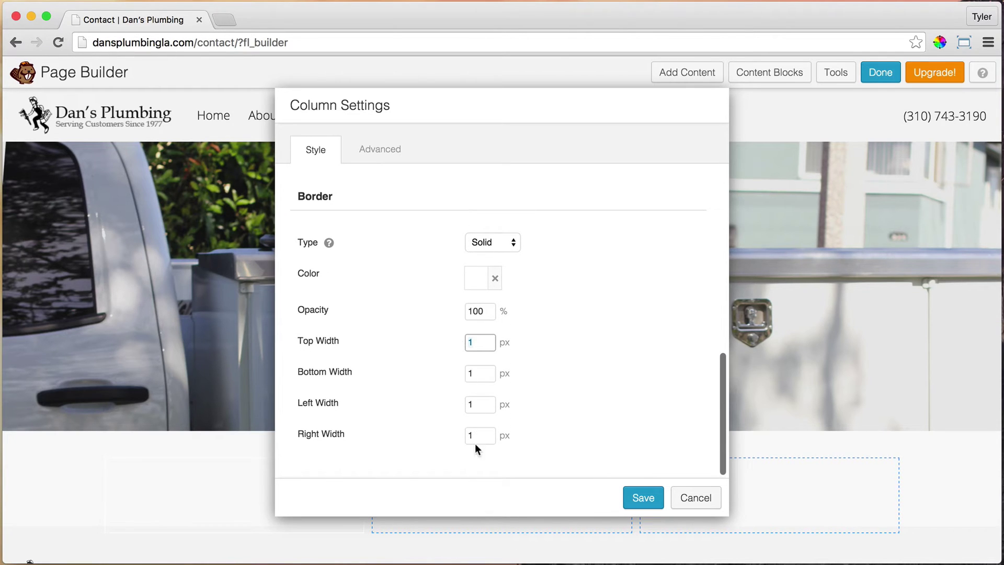
pyautogui.moveTo(478, 436); pyautogui.dragTo(454, 437)
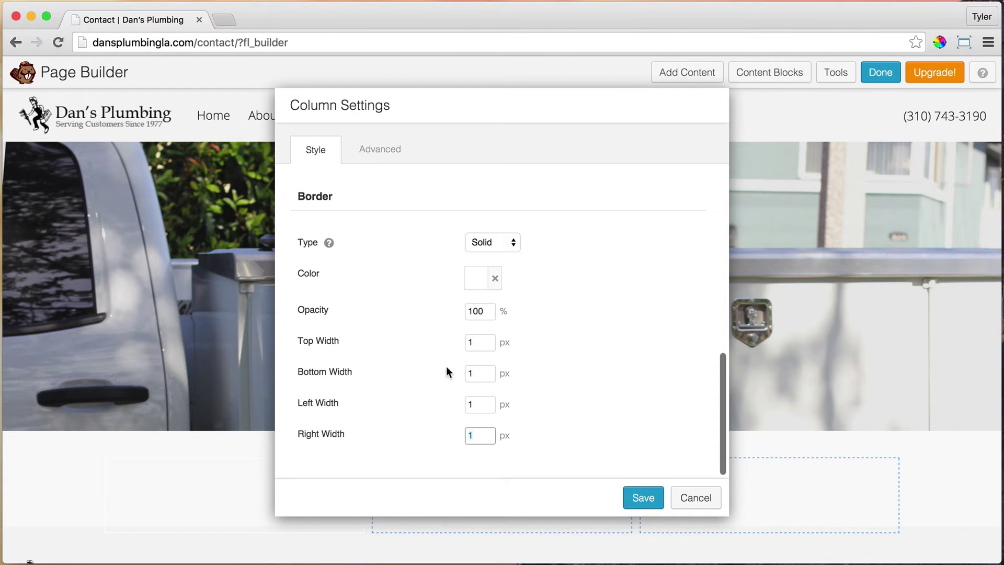
pyautogui.click(478, 340)
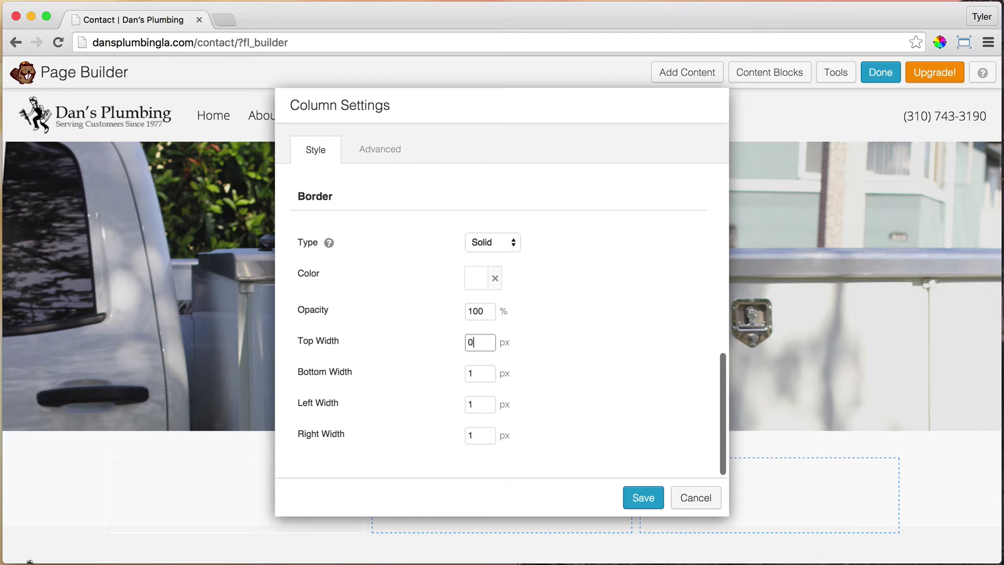
pyautogui.press('Tab')
pyautogui.write('0')
pyautogui.press('Tab')
pyautogui.write('0')
pyautogui.press('Tab')
pyautogui.write('2')
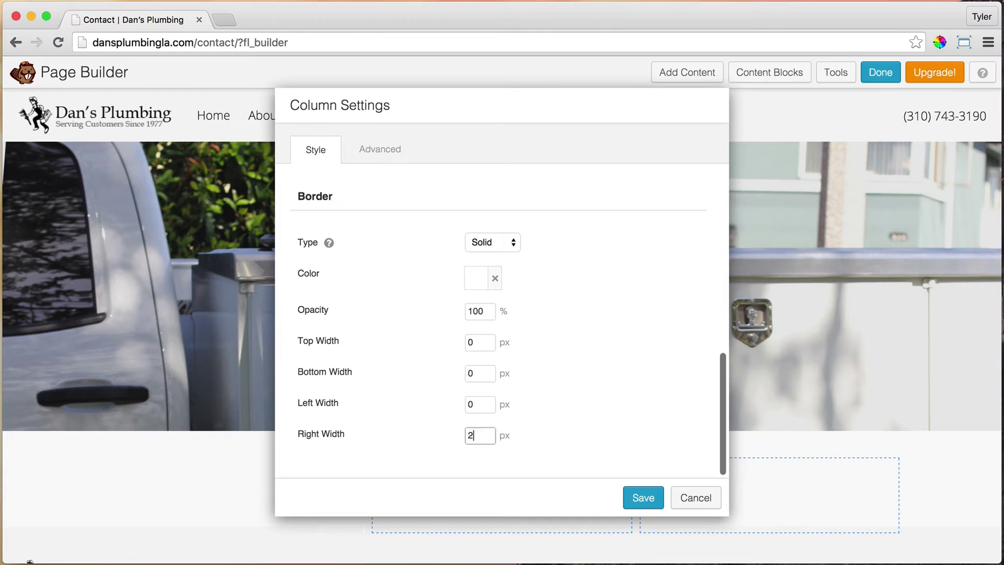
pyautogui.click(642, 498)
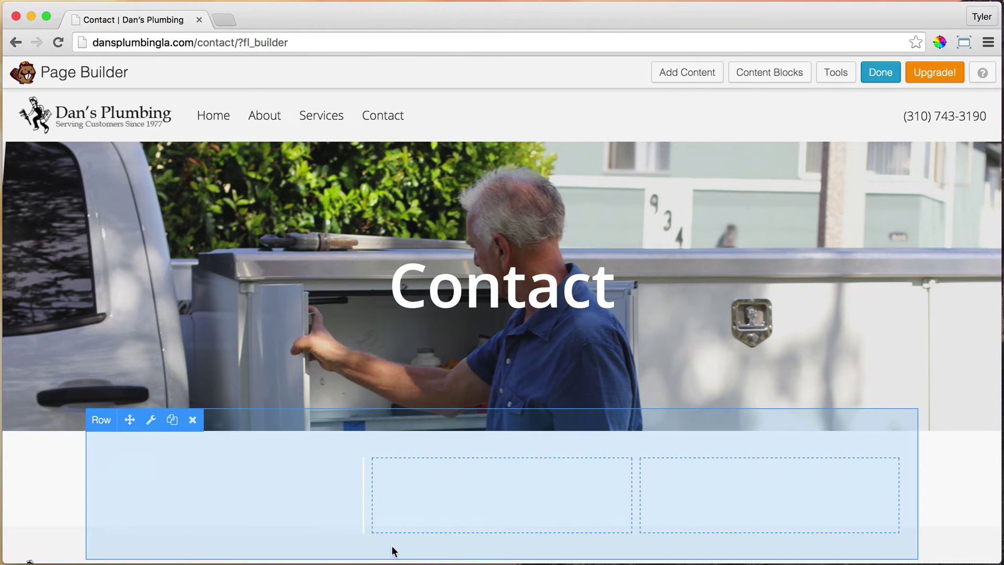
# Give the second column a solid border.
pyautogui.moveTo(383, 475)
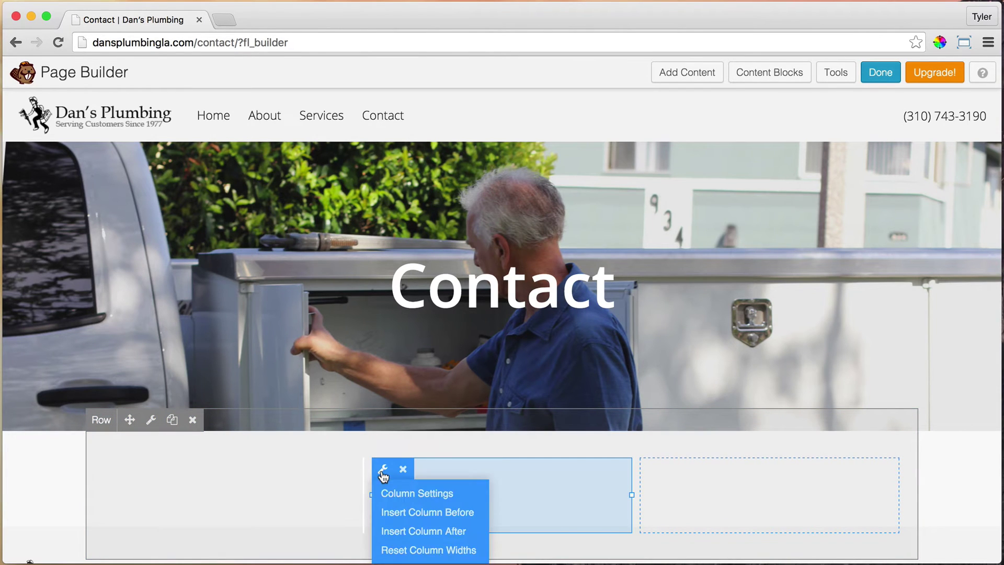
pyautogui.click(400, 491)
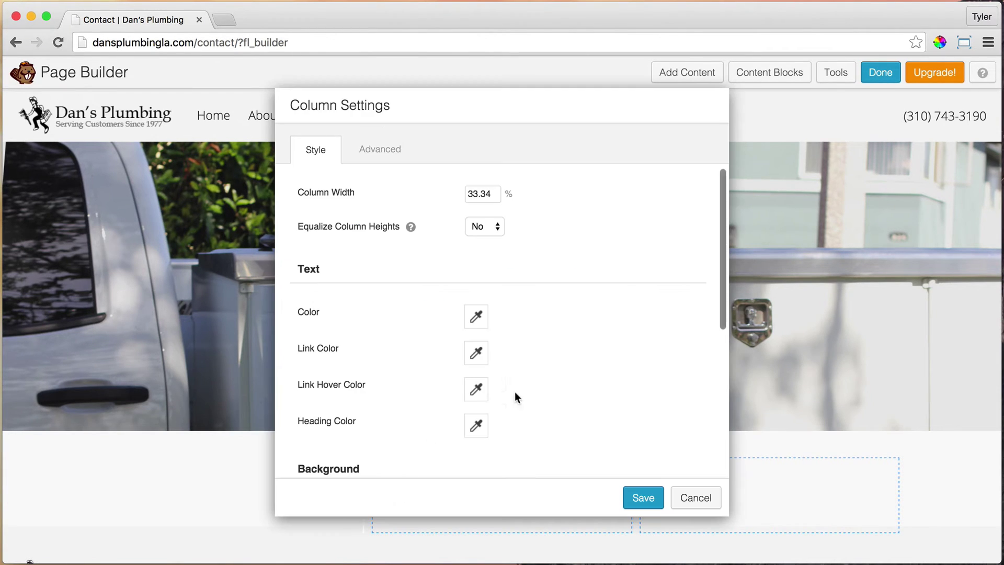
pyautogui.scroll(-5, 543, 384)
pyautogui.click(497, 432)
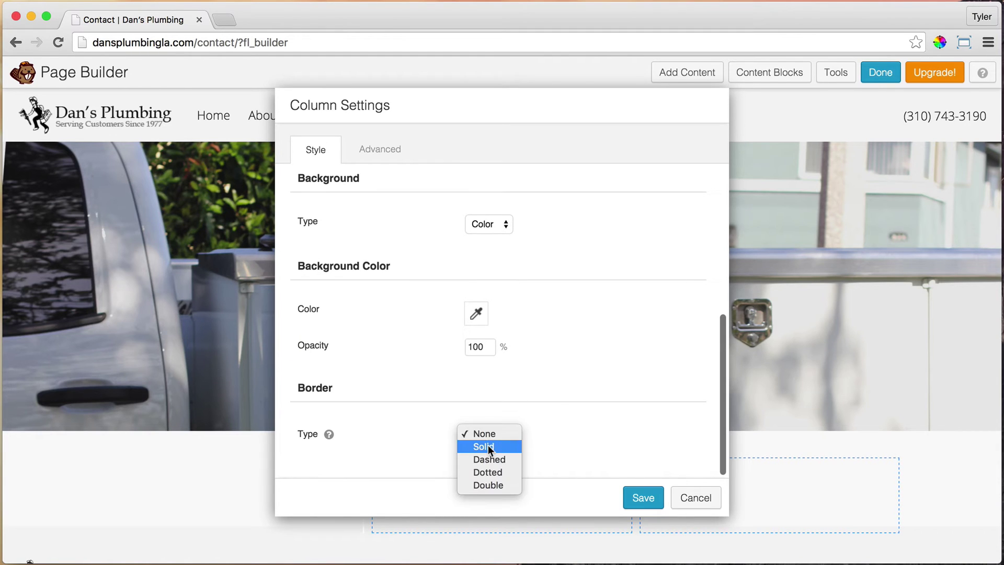
pyautogui.click(487, 446)
# Set the second column's border widths to 0 except 2 px on the right, white, and save.
pyautogui.scroll(-5, 554, 402)
pyautogui.click(486, 399)
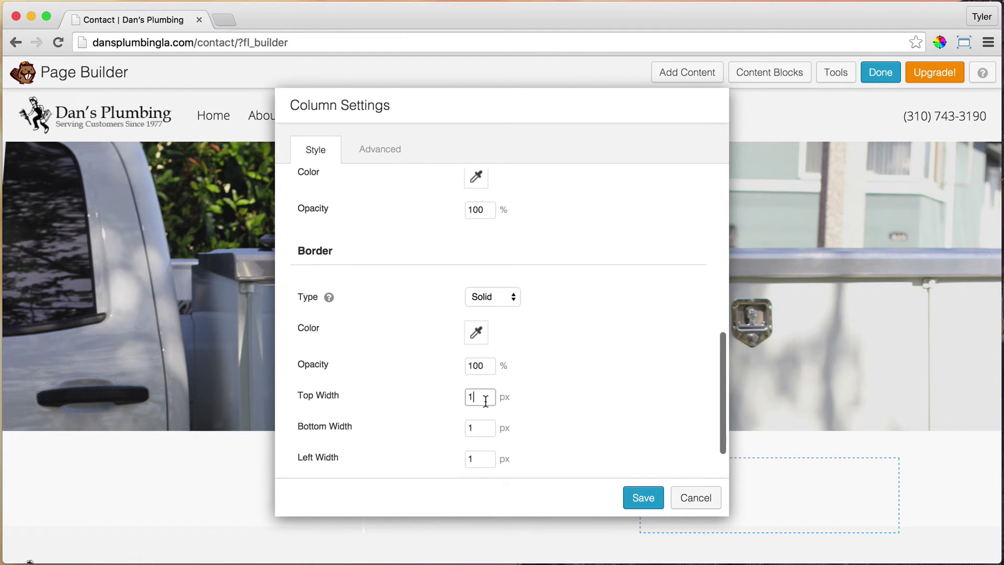
pyautogui.press('Tab')
pyautogui.write('0')
pyautogui.press('Tab')
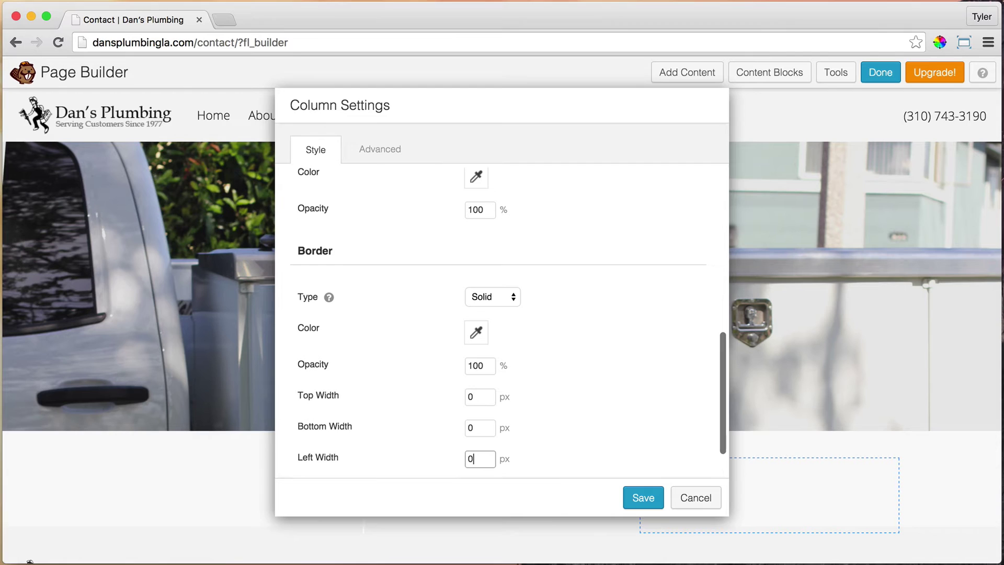
pyautogui.write('0')
pyautogui.press('Tab')
pyautogui.write('2')
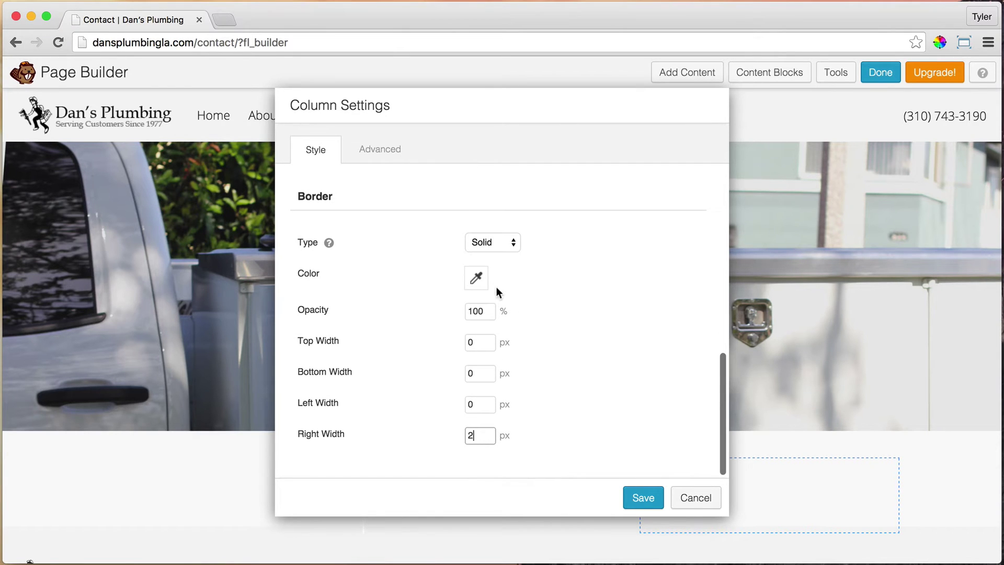
pyautogui.click(475, 278)
pyautogui.click(409, 278)
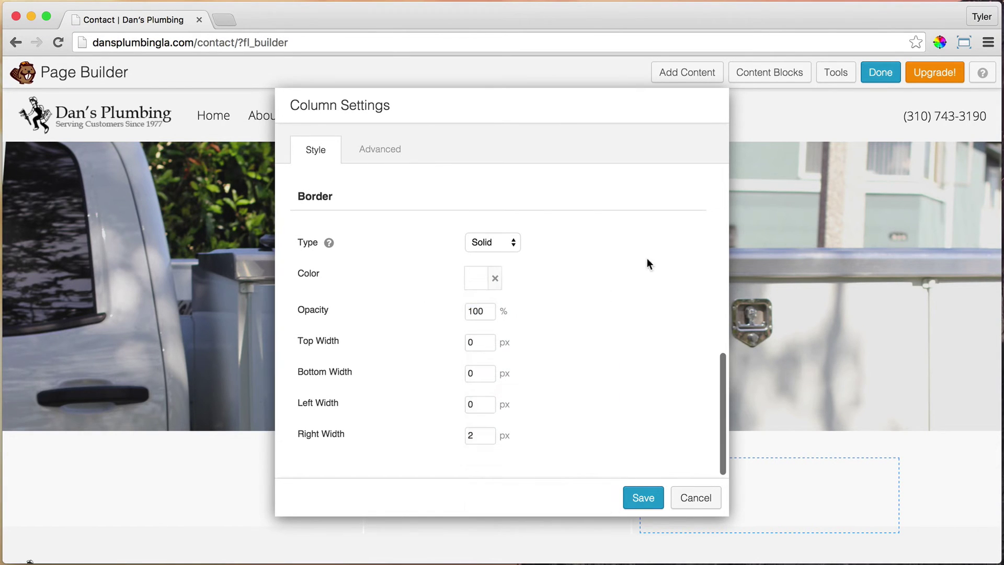
pyautogui.click(647, 501)
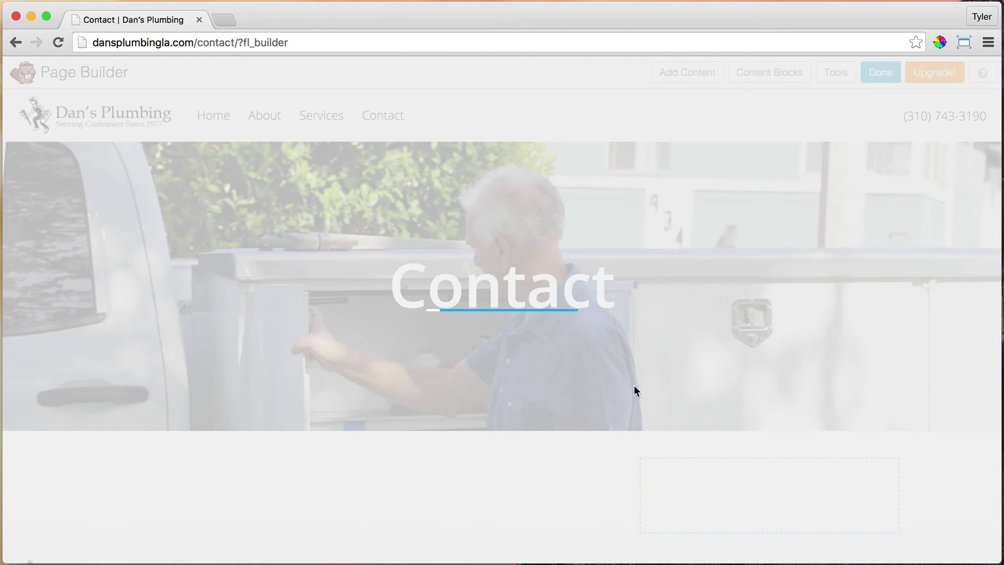
pyautogui.scroll(-2, 652, 363)
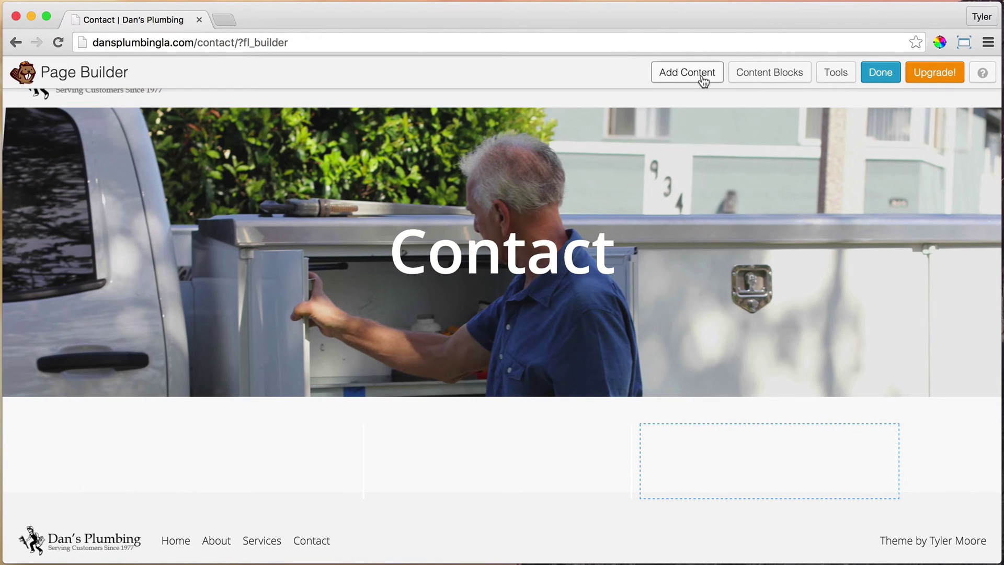
# Add a Heading with the business phone number to the left column at 22 px font size.
pyautogui.click(702, 78)
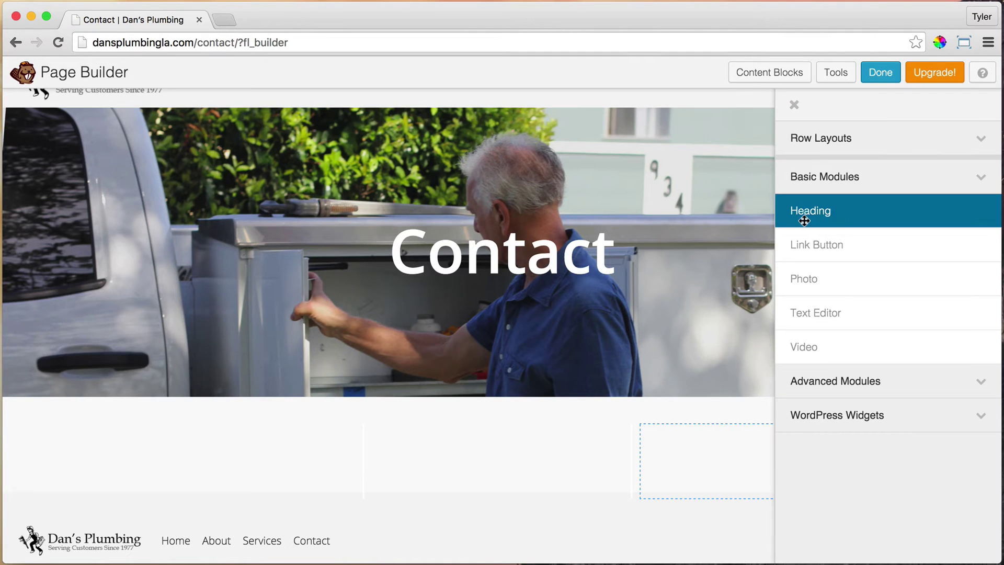
pyautogui.moveTo(831, 213); pyautogui.dragTo(241, 441)
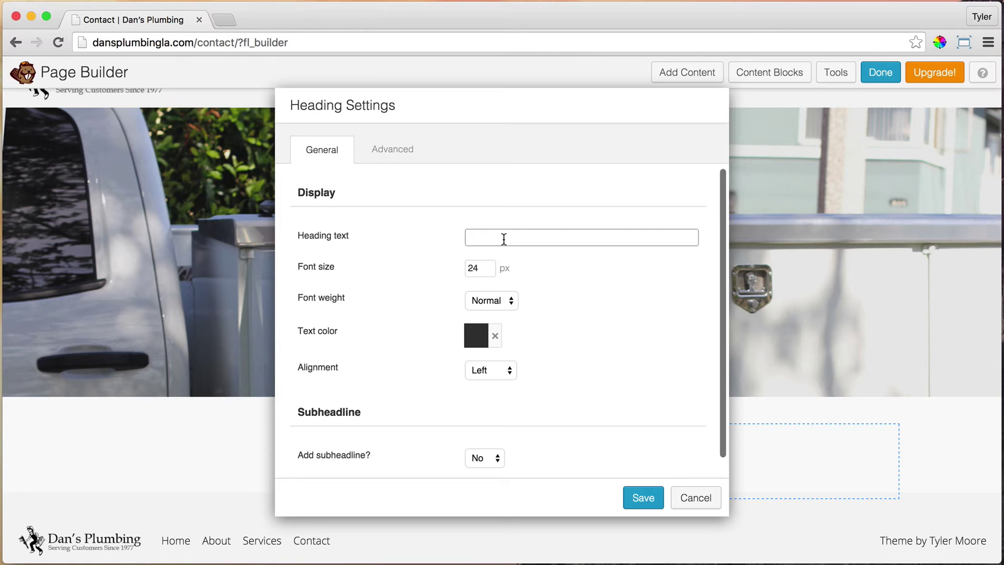
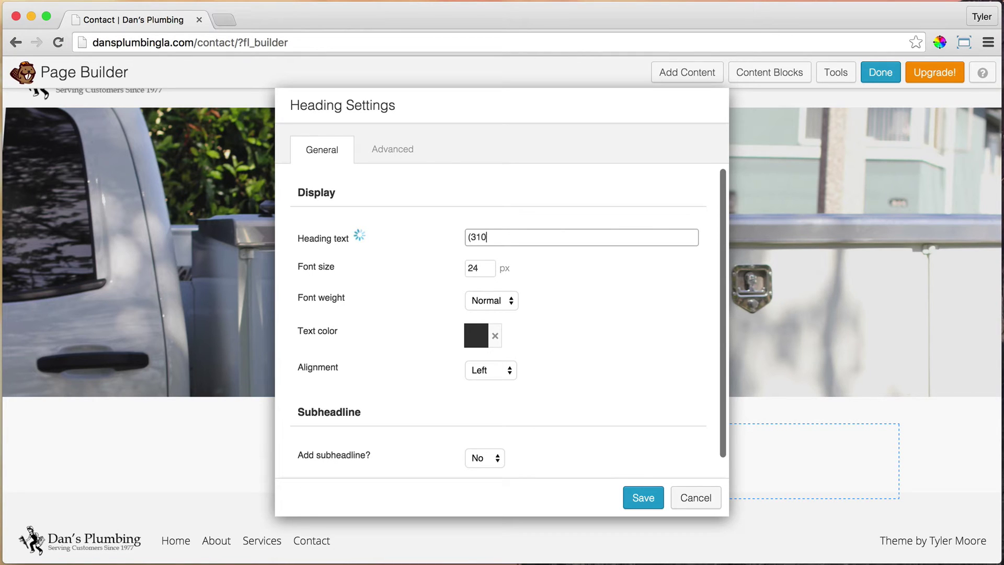
pyautogui.click(490, 267)
pyautogui.press('BackSpace')
pyautogui.write('2')
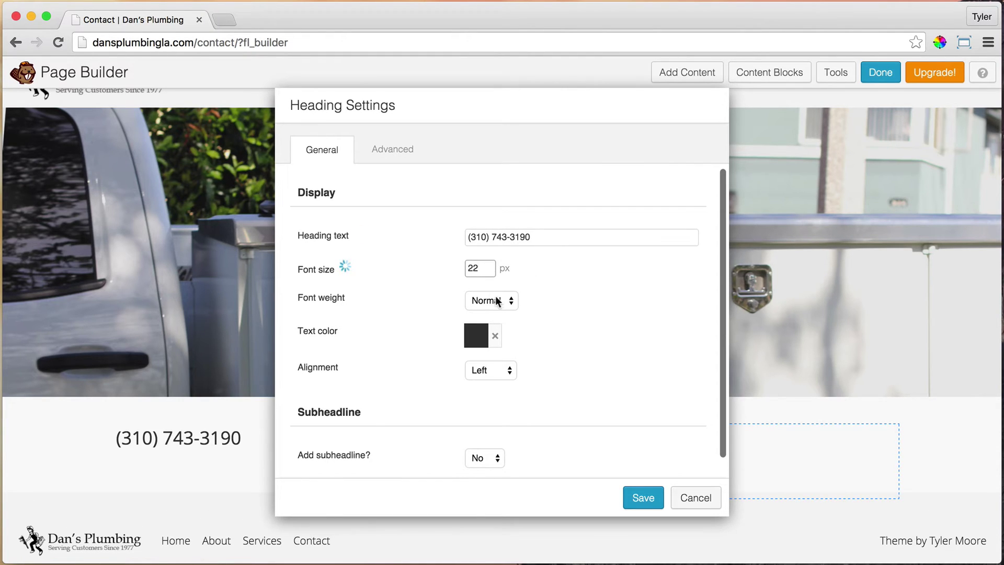
# Make the phone heading Light weight, grey and centred, then save it.
pyautogui.click(494, 300)
pyautogui.click(496, 290)
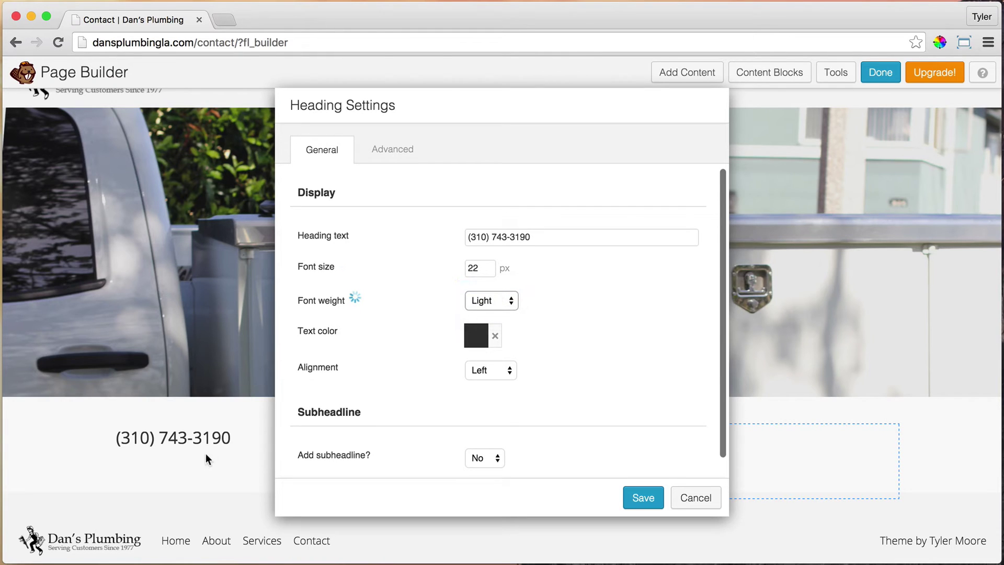
pyautogui.click(475, 340)
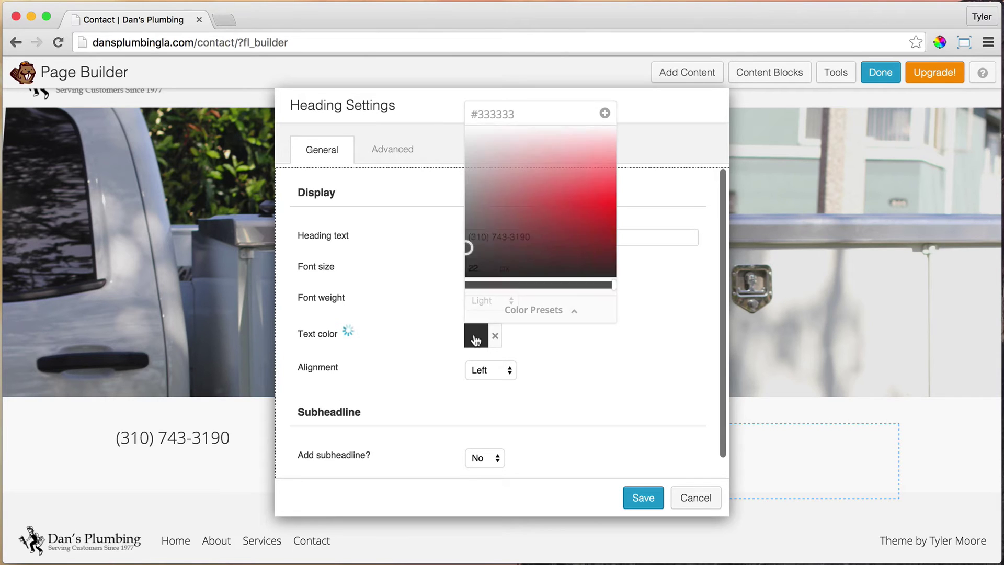
pyautogui.moveTo(473, 209)
pyautogui.mouseDown()
pyautogui.moveTo(432, 183)
pyautogui.moveTo(414, 215)
pyautogui.moveTo(403, 188)
pyautogui.moveTo(386, 238)
pyautogui.mouseUp()
pyautogui.click(386, 237)
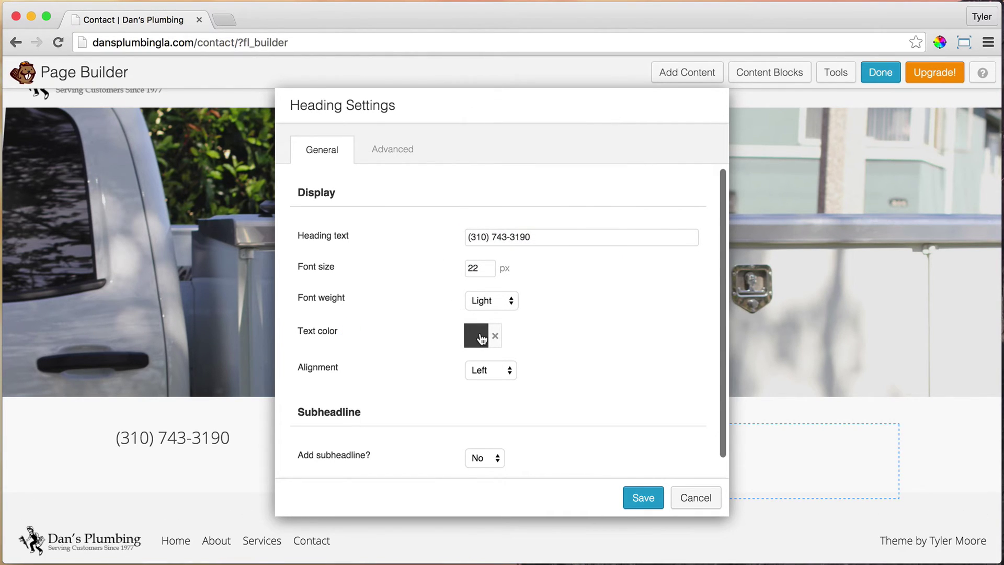
pyautogui.click(498, 371)
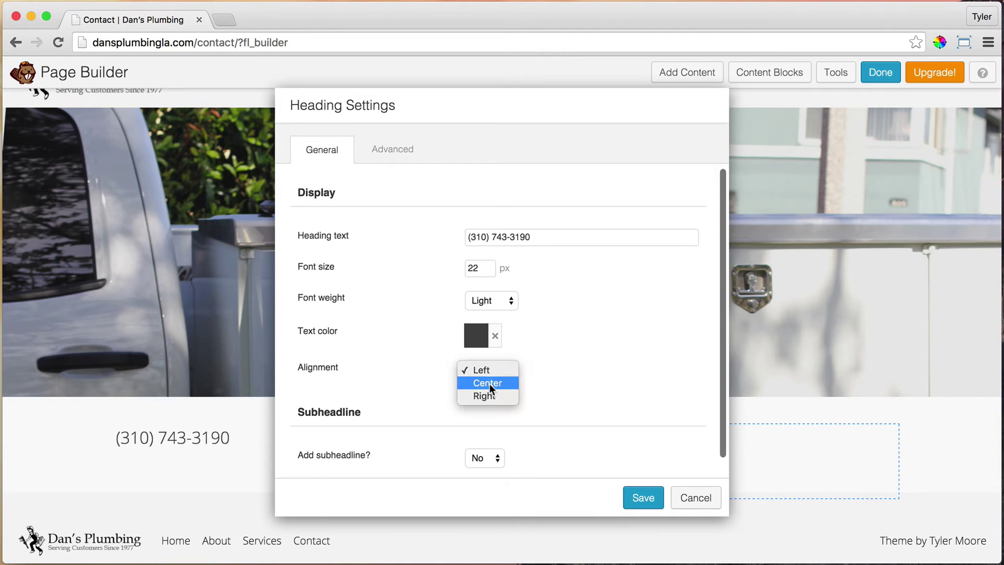
pyautogui.click(487, 383)
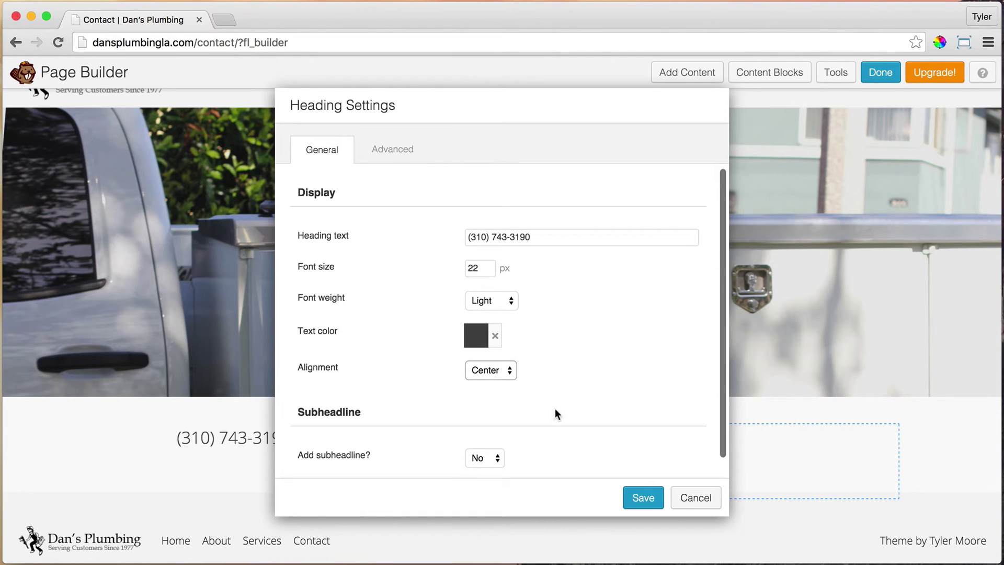
pyautogui.click(631, 499)
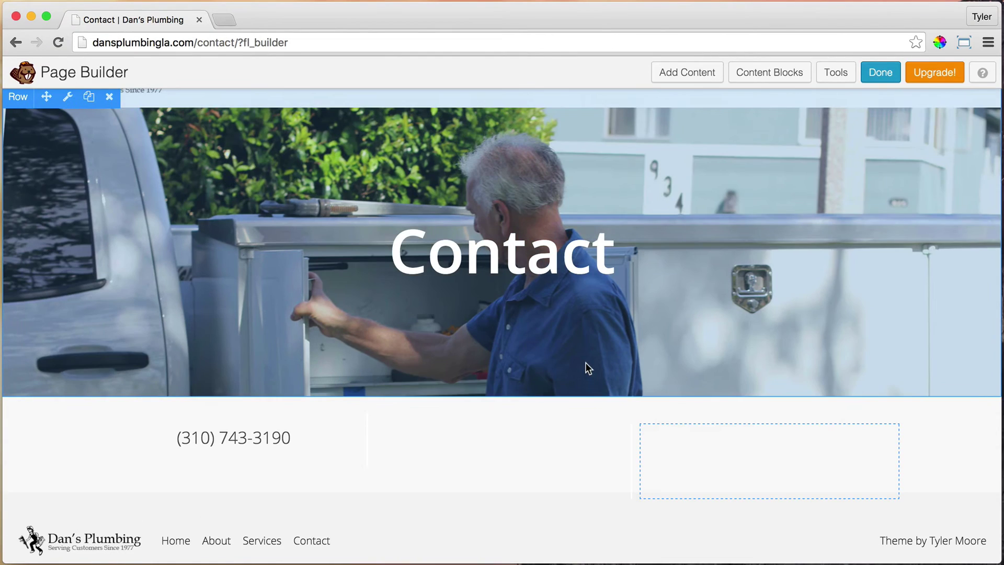
# Copy the phone heading into the middle column and retitle it with the business e-mail address.
pyautogui.moveTo(152, 438)
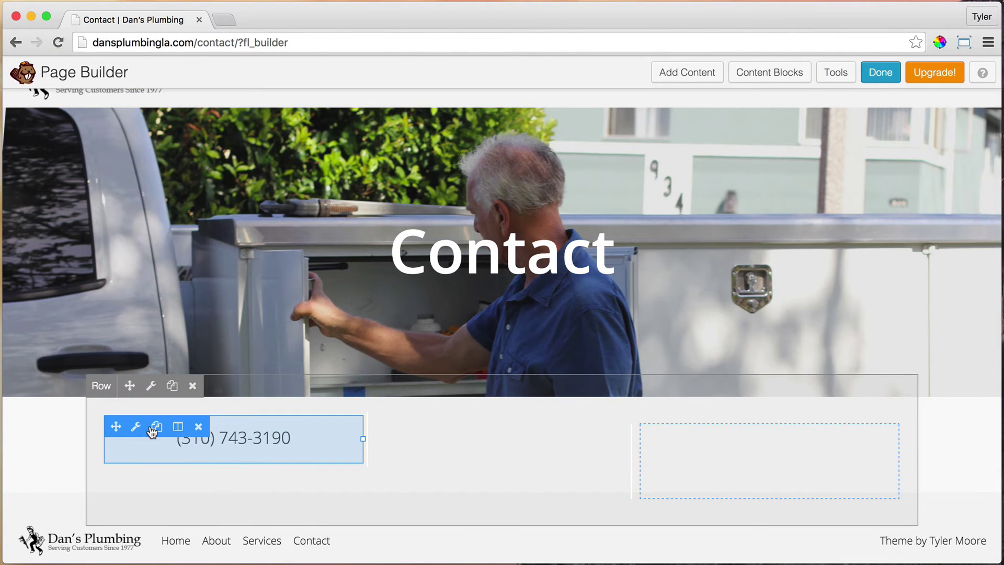
pyautogui.click(156, 426)
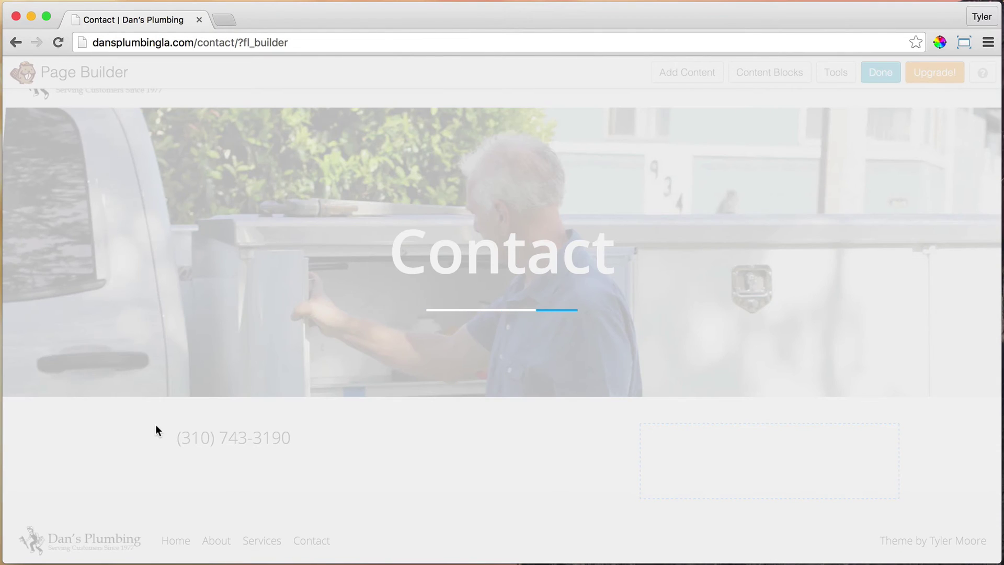
pyautogui.moveTo(257, 473)
pyautogui.moveTo(111, 477); pyautogui.dragTo(456, 445)
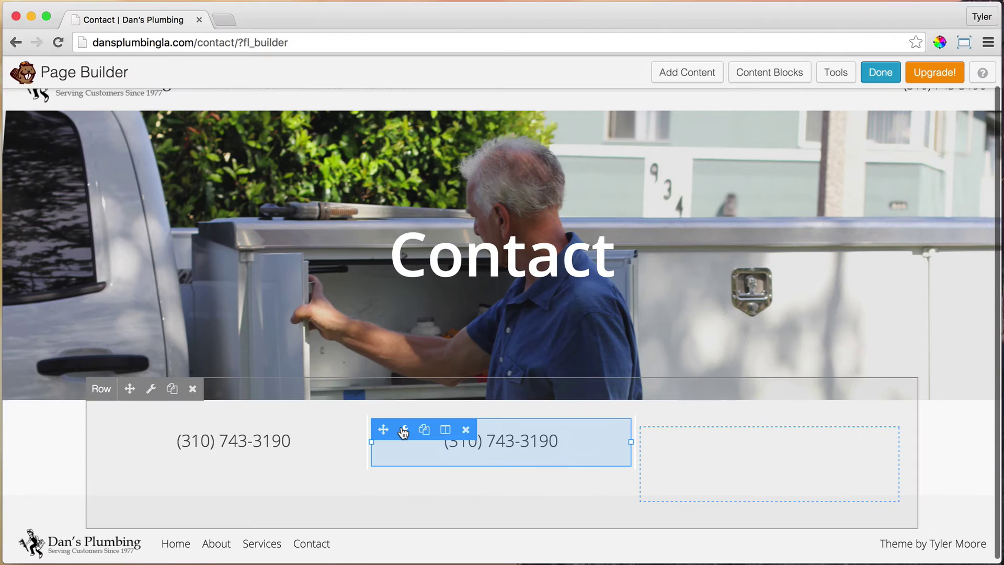
pyautogui.click(402, 429)
pyautogui.click(474, 236)
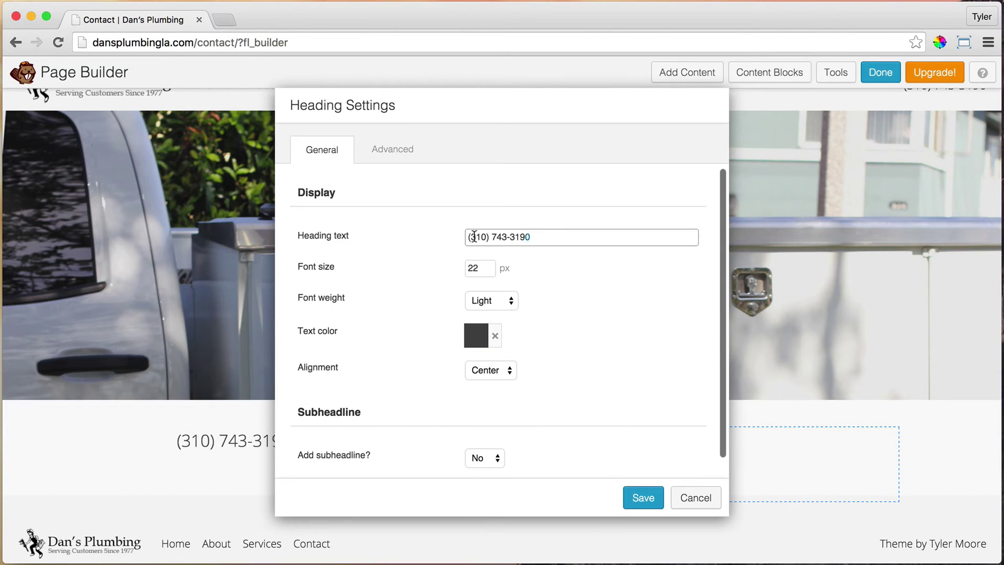
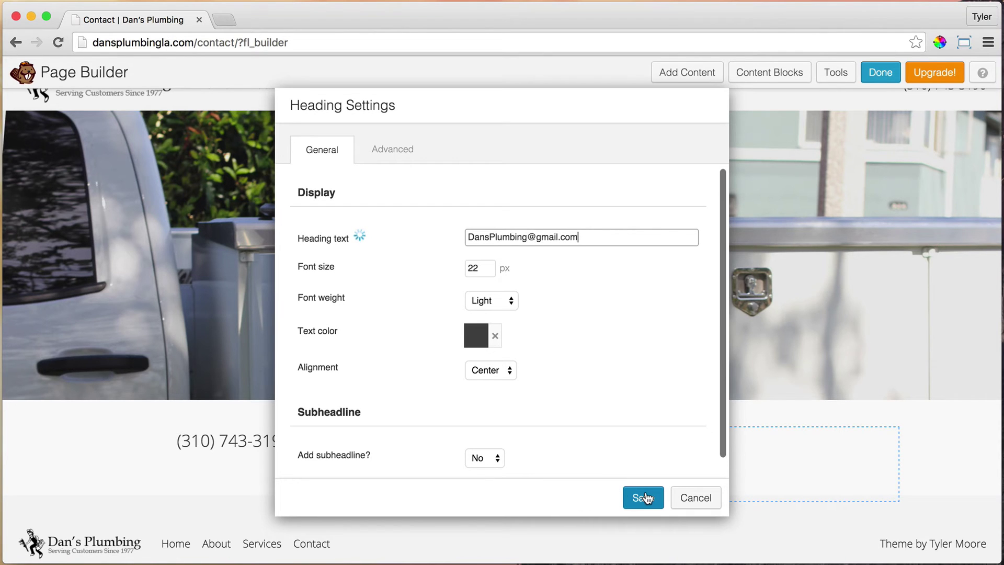
pyautogui.click(643, 497)
pyautogui.moveTo(528, 443)
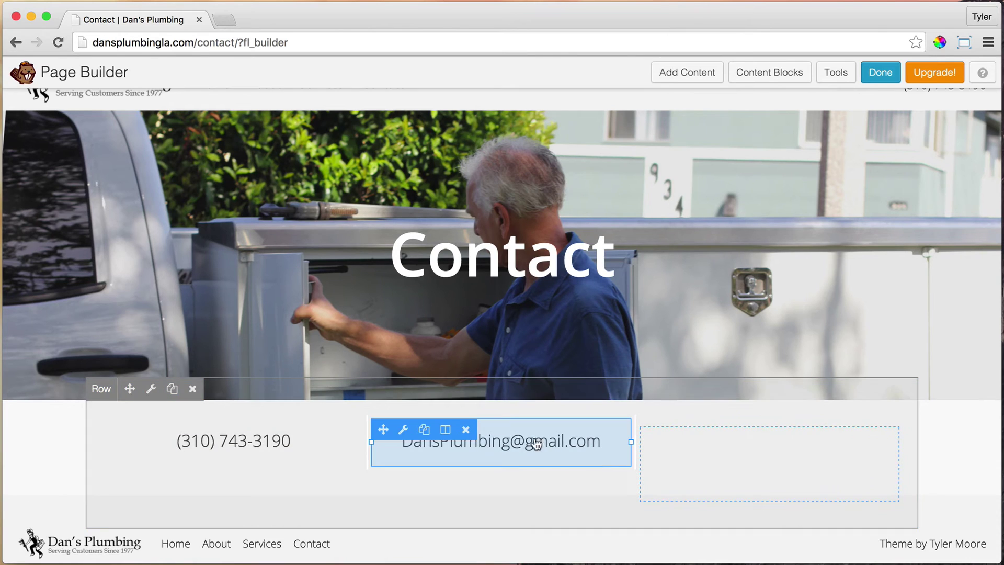
# Copy the e-mail heading into the right column and retitle it with the business street address.
pyautogui.click(424, 430)
pyautogui.moveTo(385, 484); pyautogui.dragTo(707, 432)
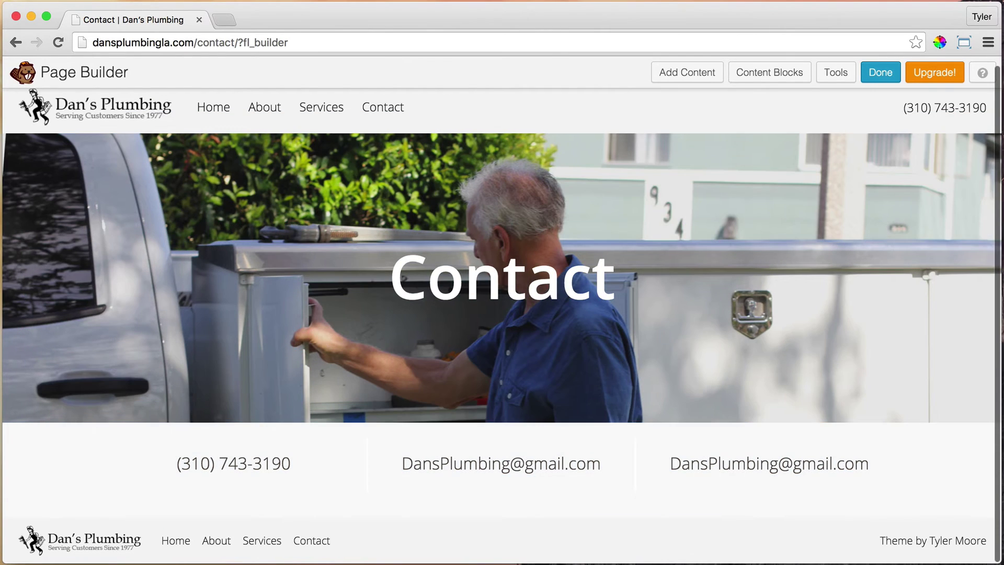
pyautogui.moveTo(790, 460)
pyautogui.click(671, 453)
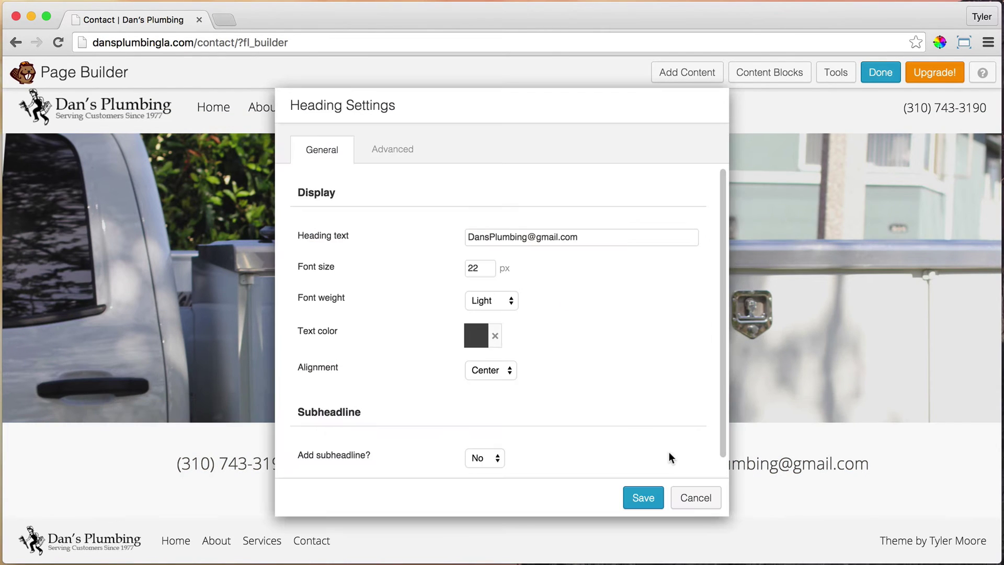
pyautogui.tripleClick(579, 236)
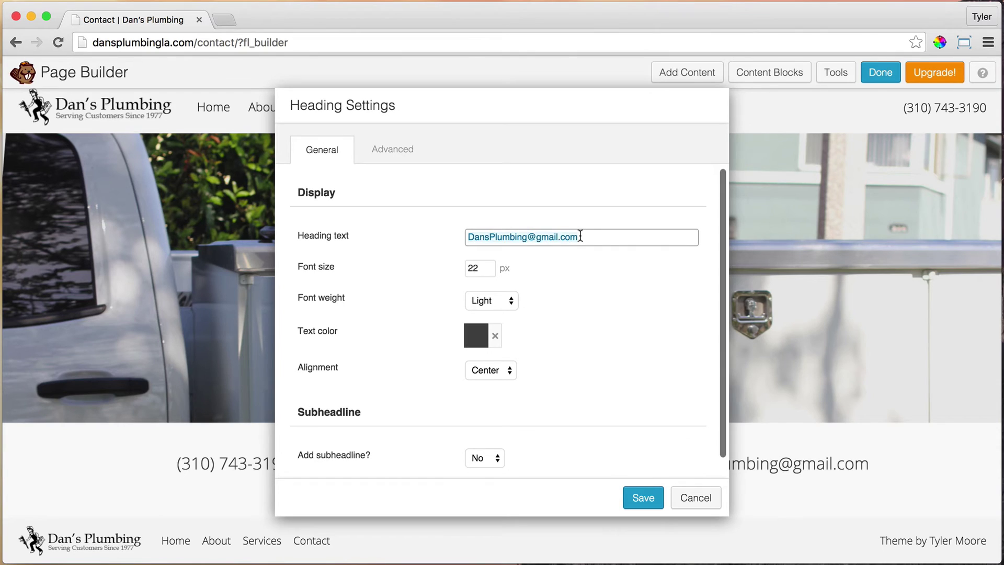
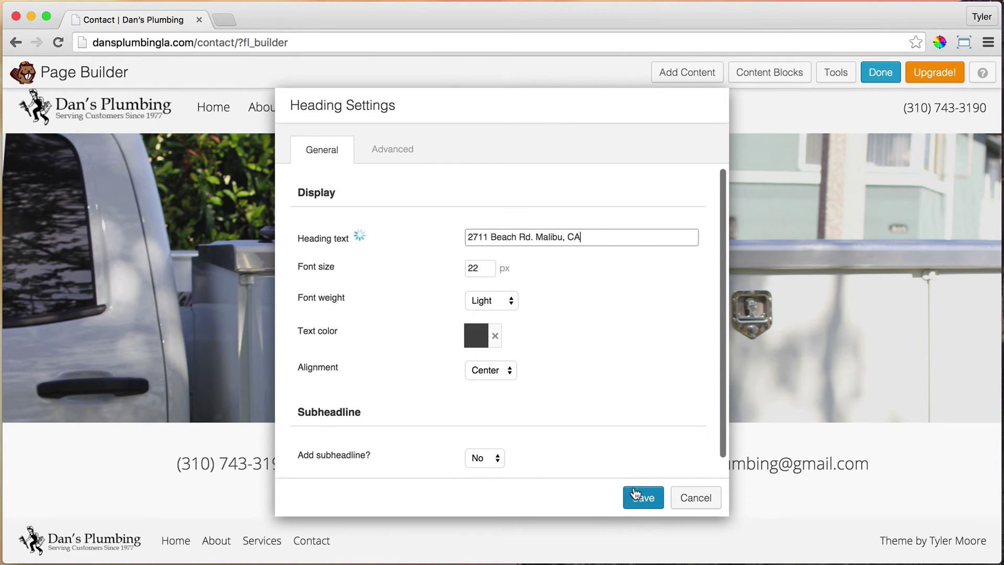
pyautogui.click(635, 494)
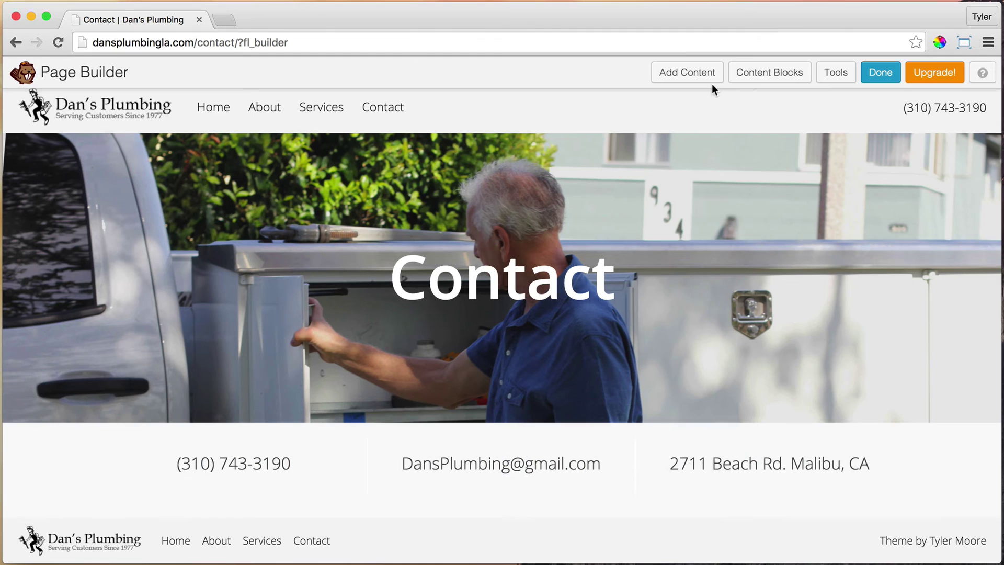
pyautogui.click(679, 74)
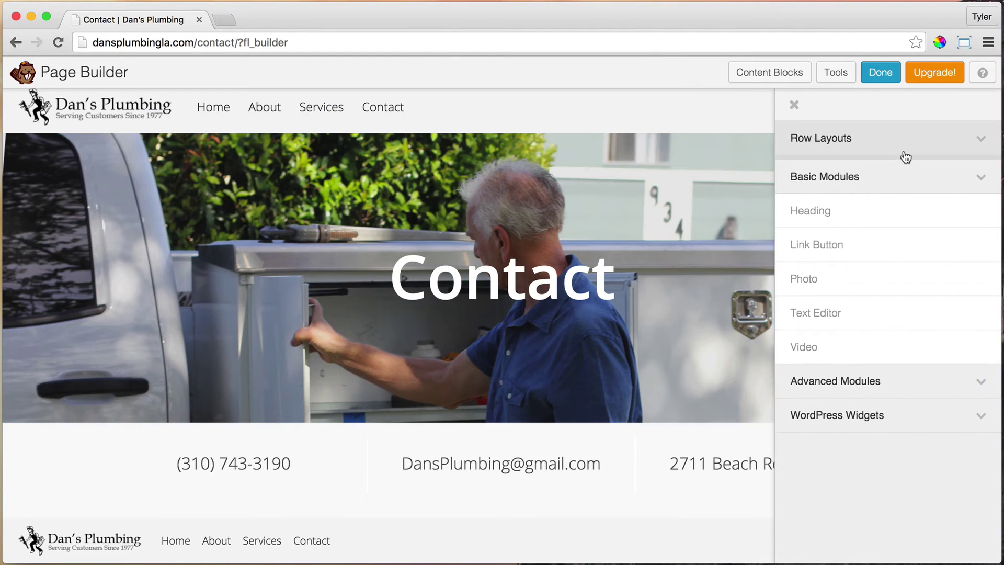
pyautogui.click(904, 142)
pyautogui.moveTo(820, 207); pyautogui.dragTo(427, 494)
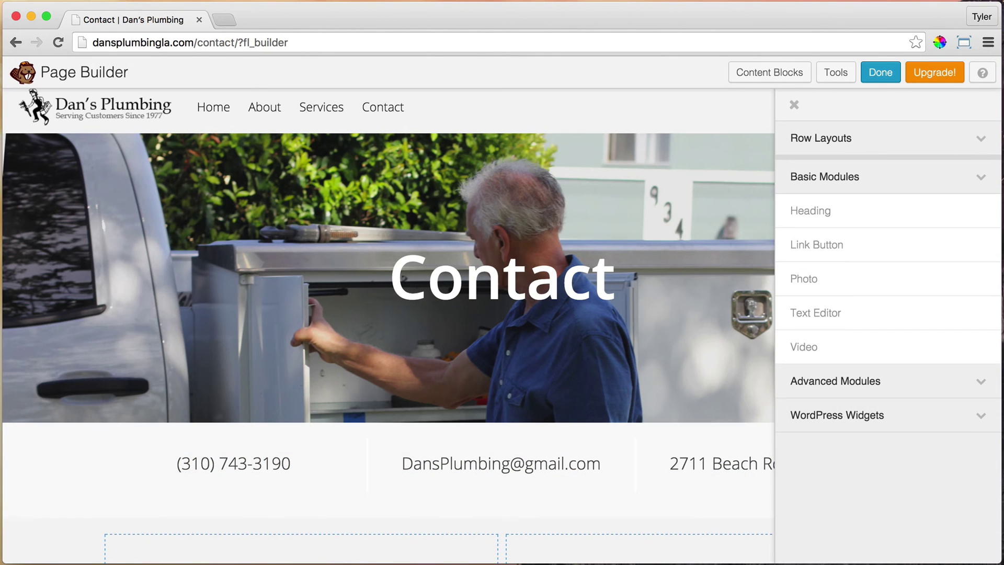
pyautogui.scroll(-2, 460, 491)
pyautogui.scroll(-2, 406, 495)
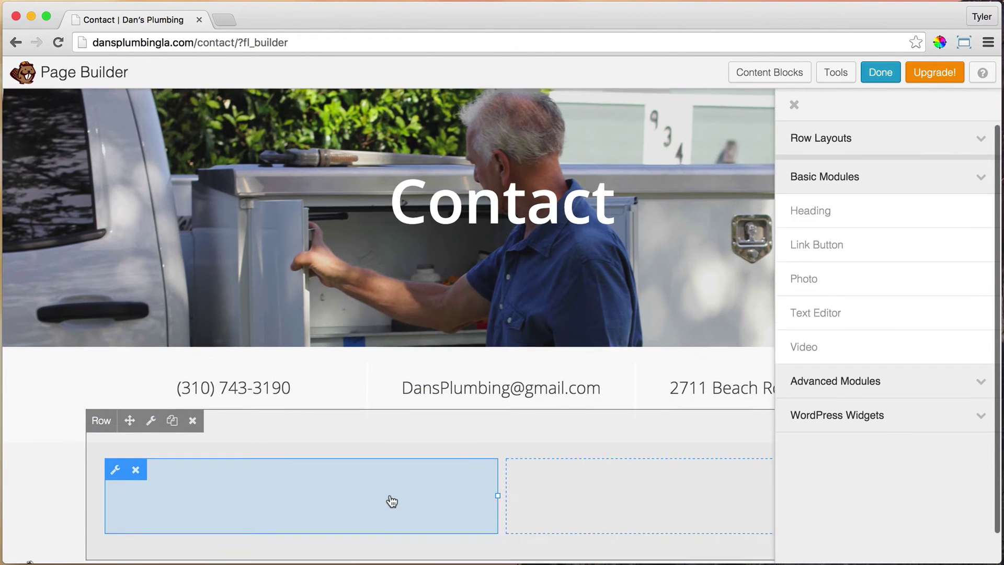
# Set the new row's Width and Content Width both to Full Width.
pyautogui.click(152, 399)
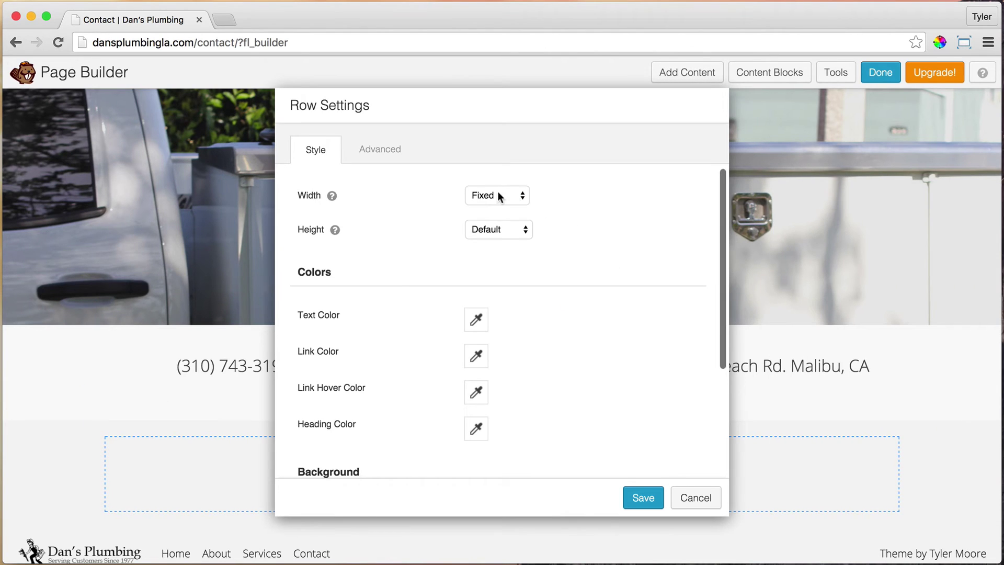
pyautogui.click(499, 197)
pyautogui.click(494, 208)
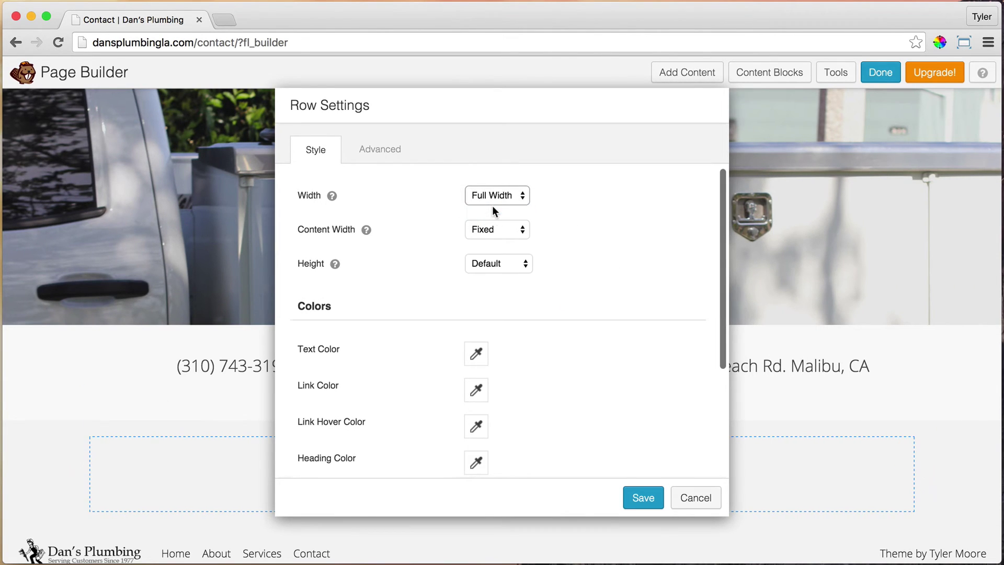
pyautogui.click(496, 228)
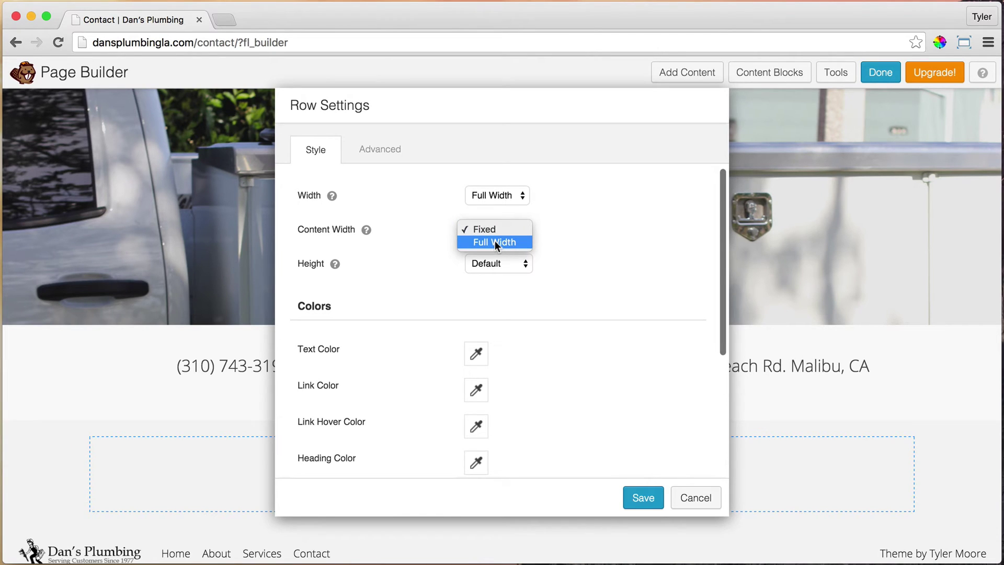
pyautogui.click(495, 241)
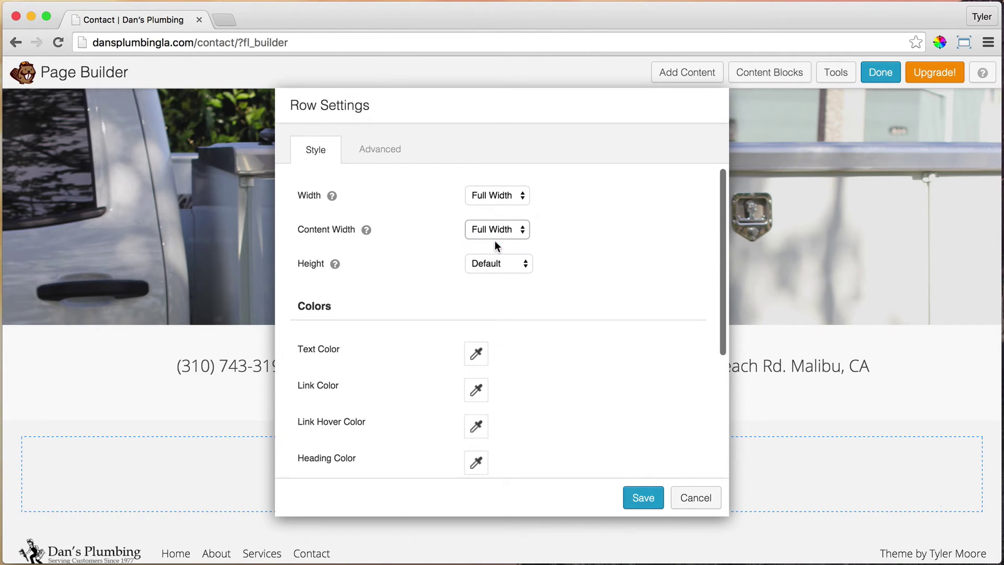
# Set the row's top, bottom, left and right padding all to 0.
pyautogui.click(389, 149)
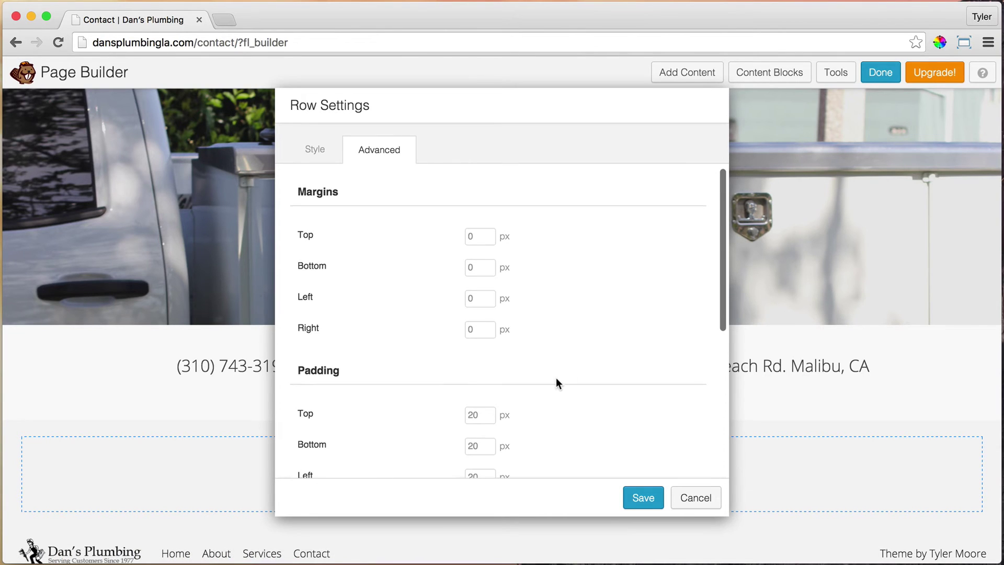
pyautogui.scroll(-4, 556, 377)
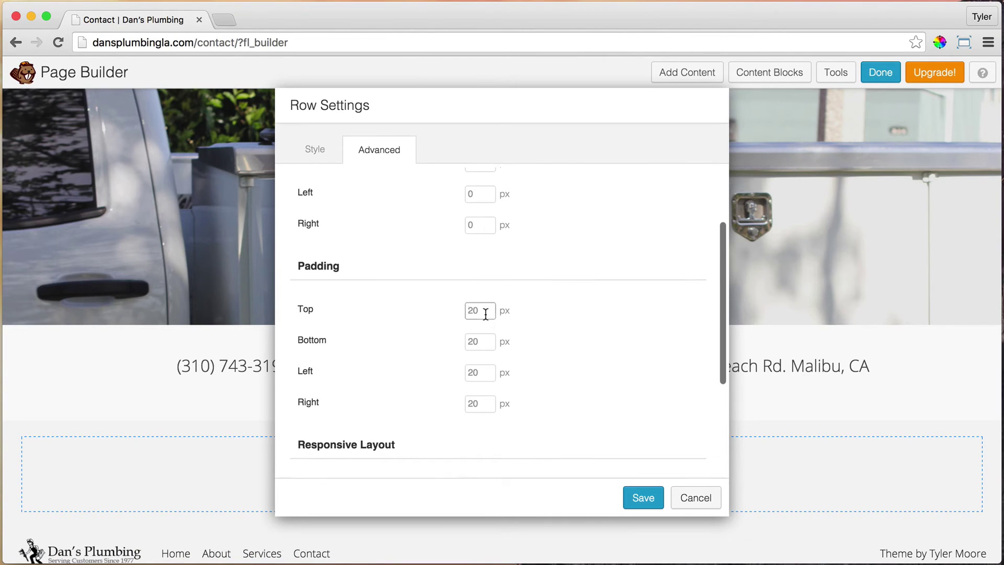
pyautogui.write('0')
pyautogui.press('Tab')
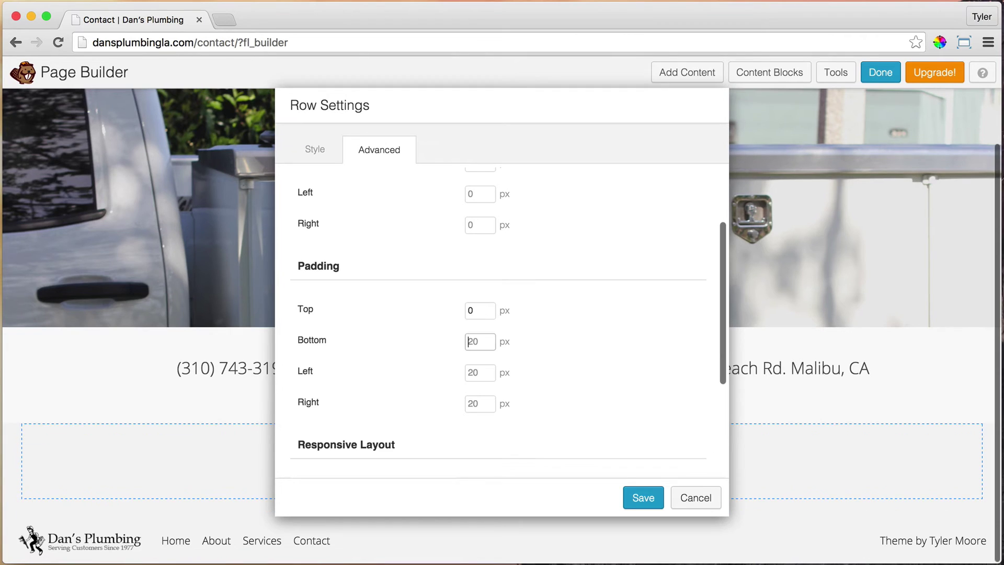
pyautogui.write('0')
pyautogui.press('Tab')
pyautogui.write('0')
pyautogui.press('Tab')
pyautogui.write('0')
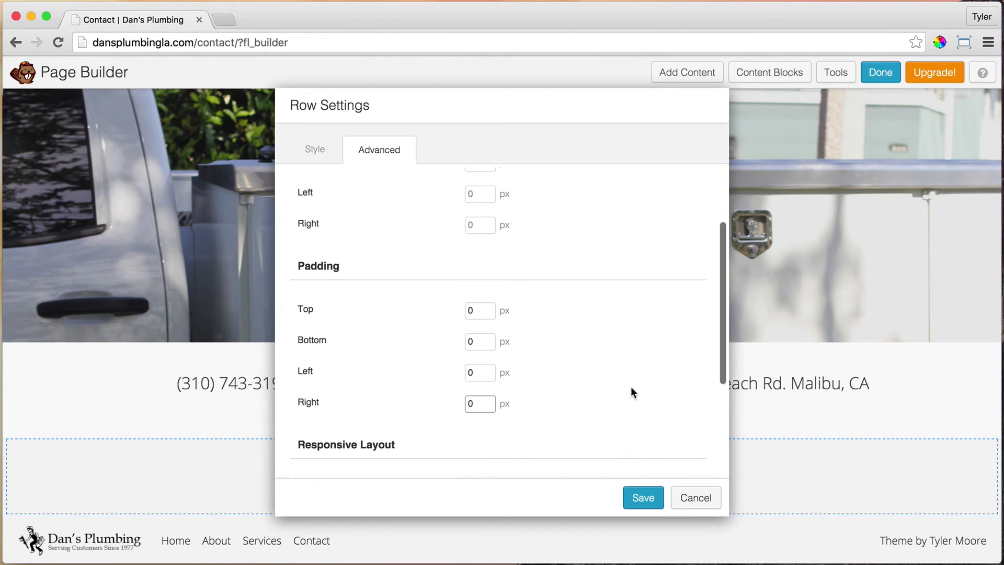
# Save the row settings and drop an Advanced Modules Map into the right column.
pyautogui.click(643, 497)
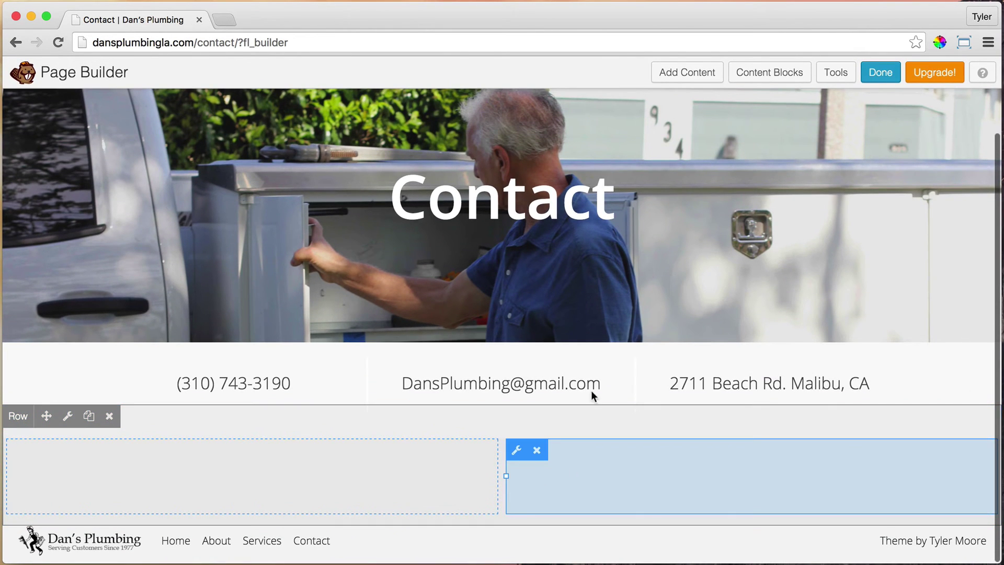
pyautogui.click(706, 76)
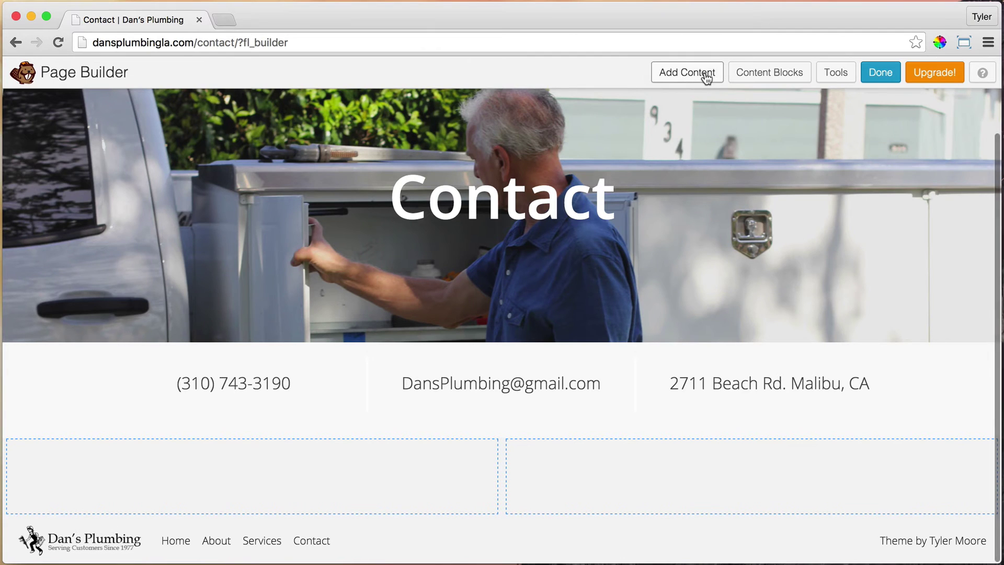
pyautogui.click(967, 184)
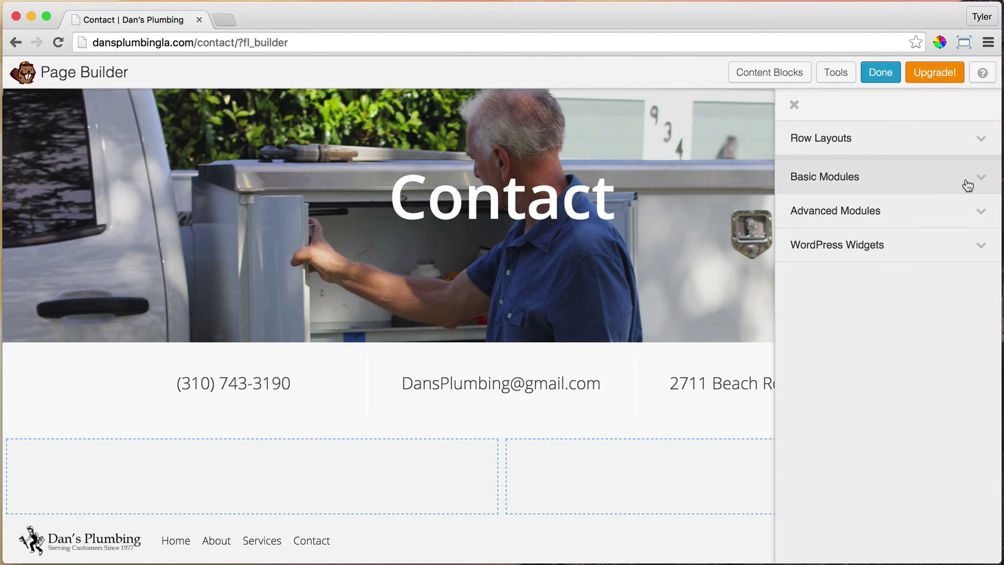
pyautogui.click(882, 215)
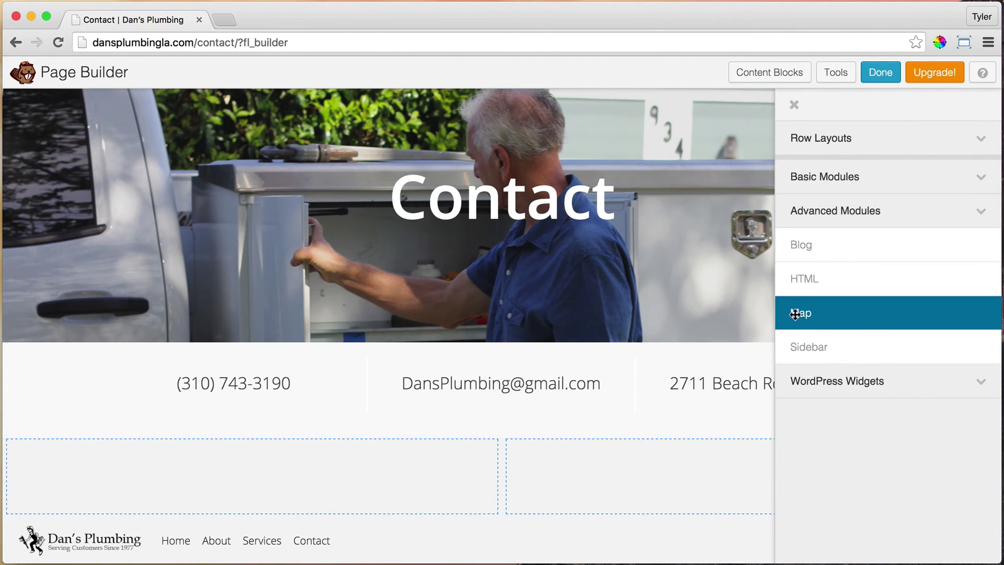
pyautogui.moveTo(797, 314); pyautogui.dragTo(639, 495)
pyautogui.moveTo(644, 521); pyautogui.dragTo(644, 514)
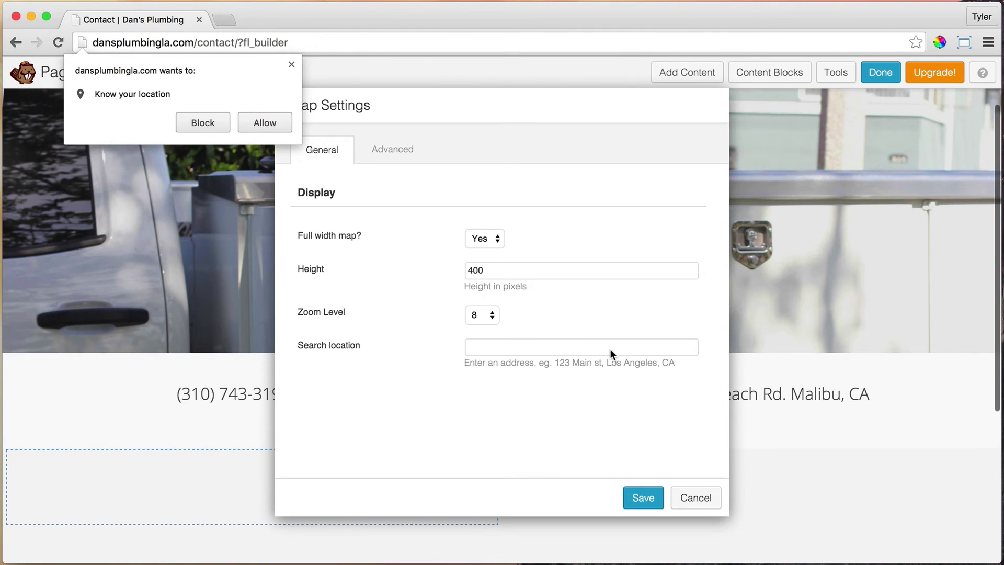
# Set the map's location to Malibu, CA.
pyautogui.click(292, 63)
pyautogui.click(550, 348)
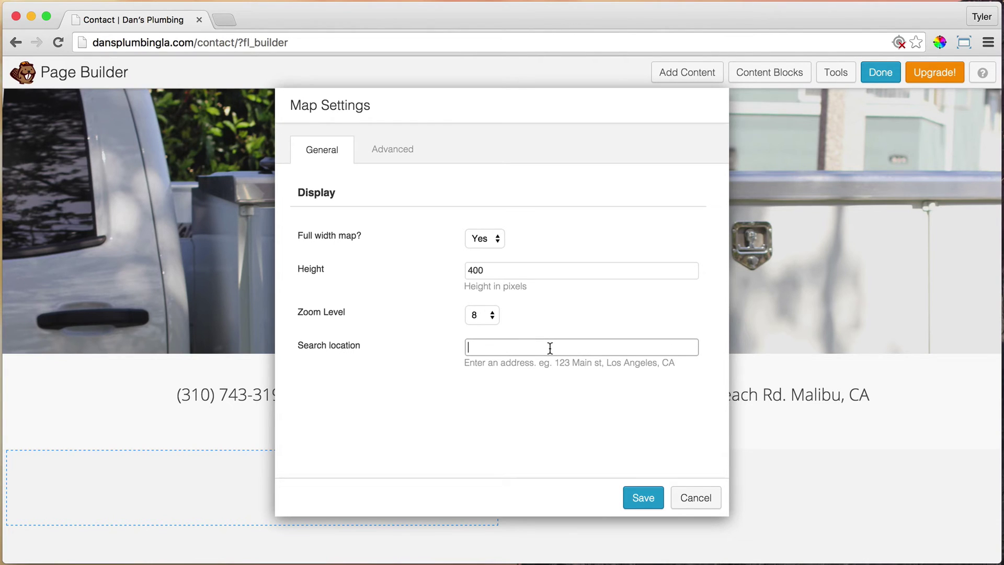
pyautogui.write('Malibu, CA')
pyautogui.click(556, 268)
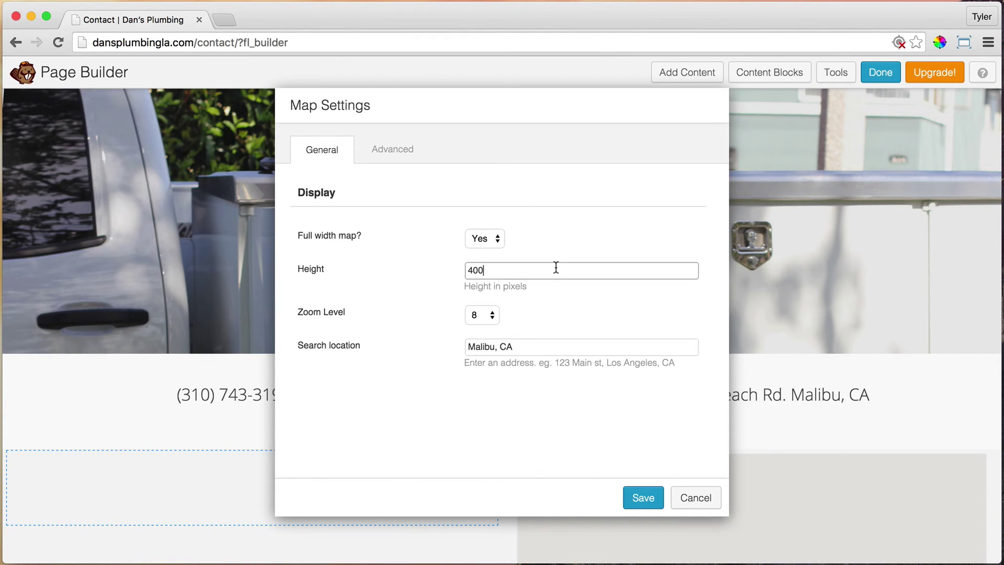
pyautogui.moveTo(587, 108); pyautogui.dragTo(371, 92)
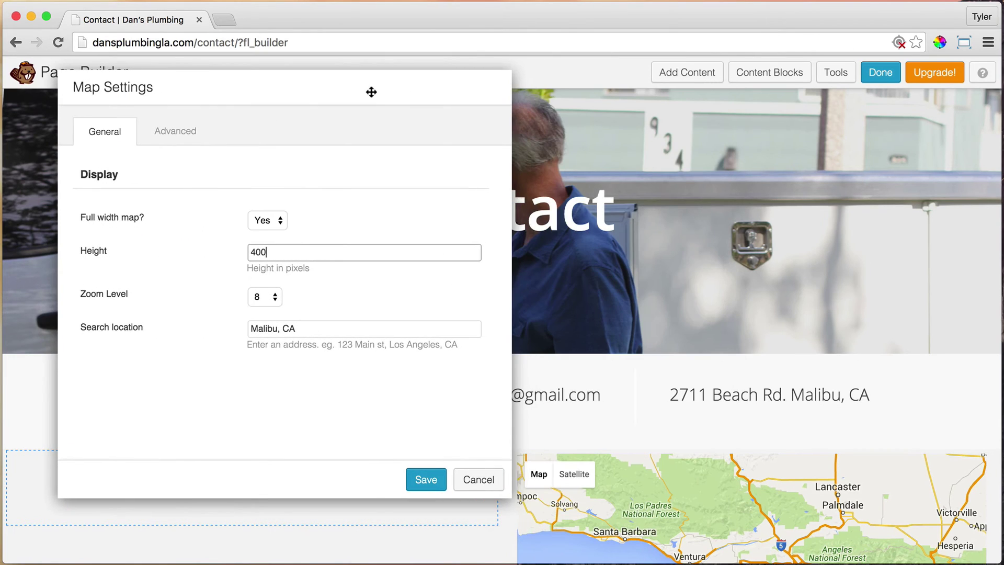
# Set all four of the map's margins to 0.
pyautogui.click(183, 136)
pyautogui.click(274, 220)
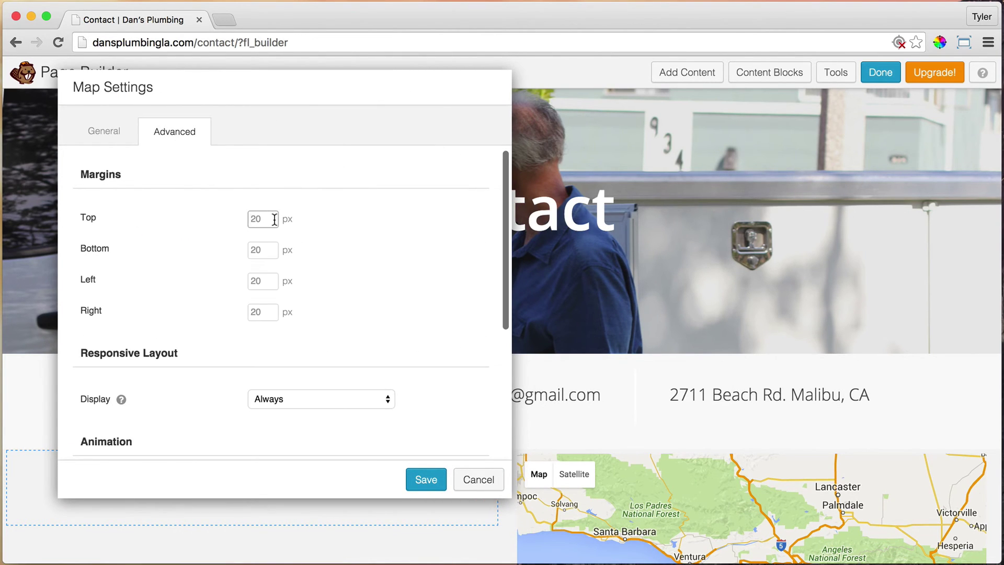
pyautogui.write('0')
pyautogui.press('Tab')
pyautogui.write('0')
pyautogui.press('Tab')
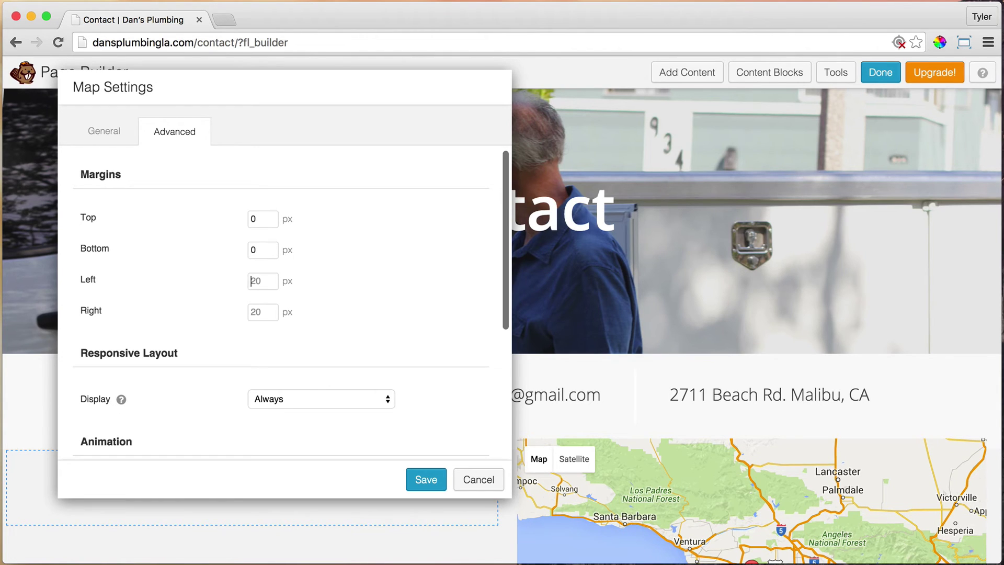
pyautogui.write('0')
pyautogui.press('Tab')
pyautogui.write('0')
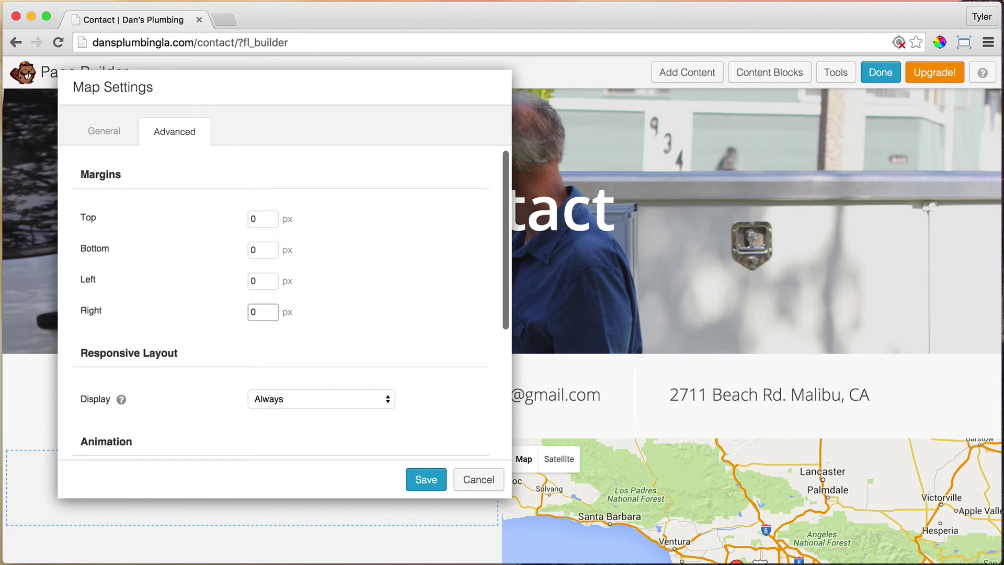
# Set the map's Zoom Level to 12.
pyautogui.click(117, 130)
pyautogui.moveTo(307, 77); pyautogui.dragTo(464, 76)
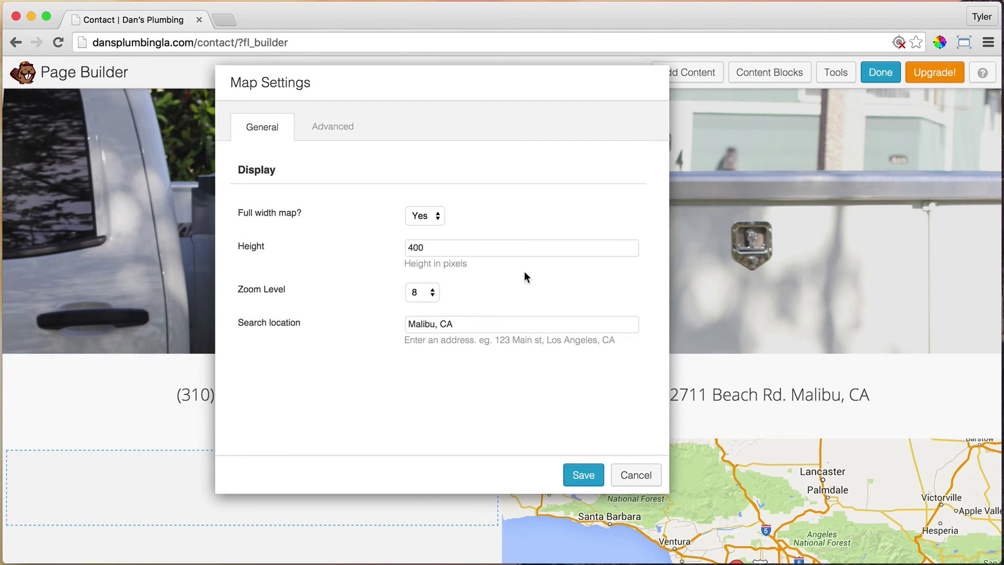
pyautogui.click(427, 294)
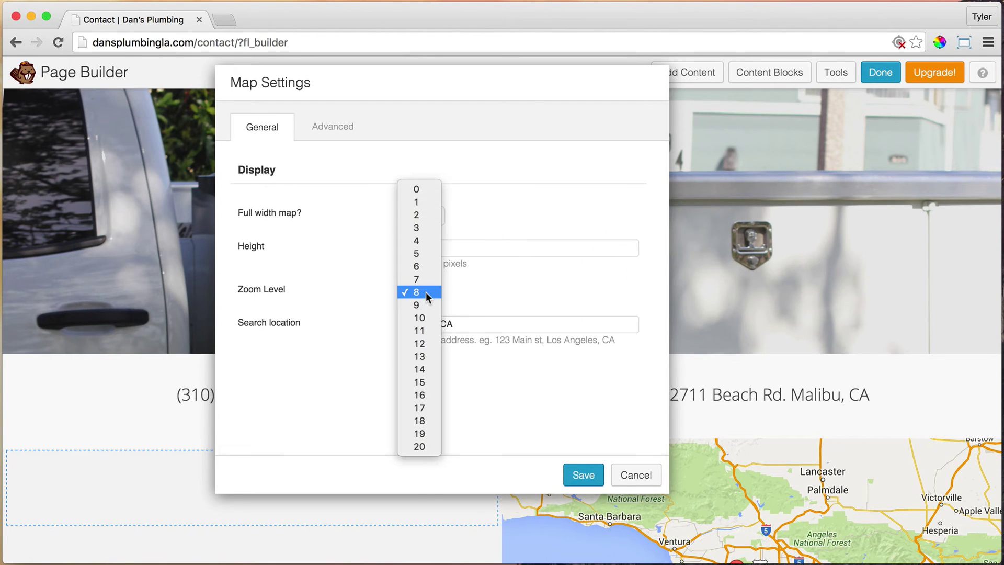
pyautogui.click(428, 344)
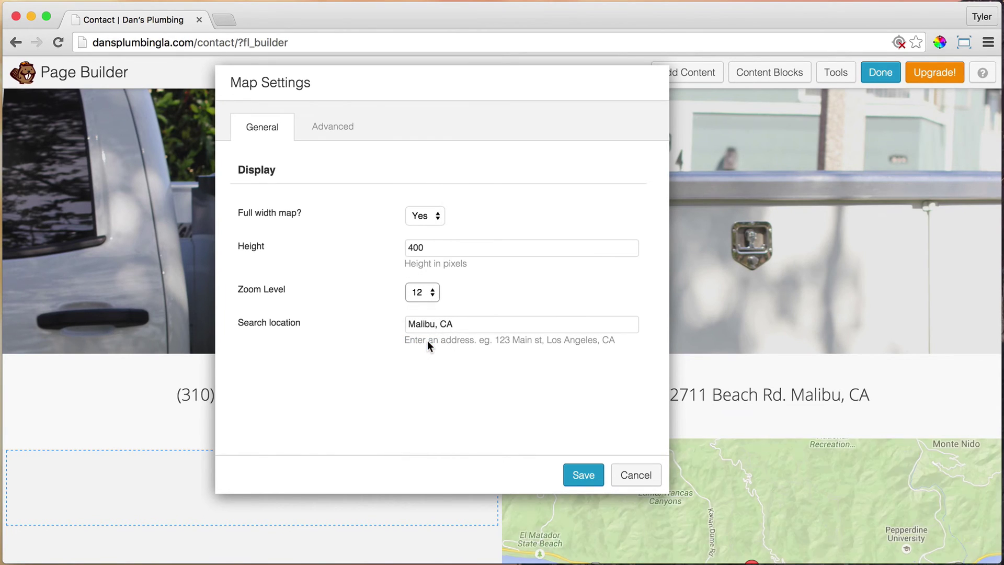
# Save the map, publish the Contact page changes, and check the live map.
pyautogui.click(578, 474)
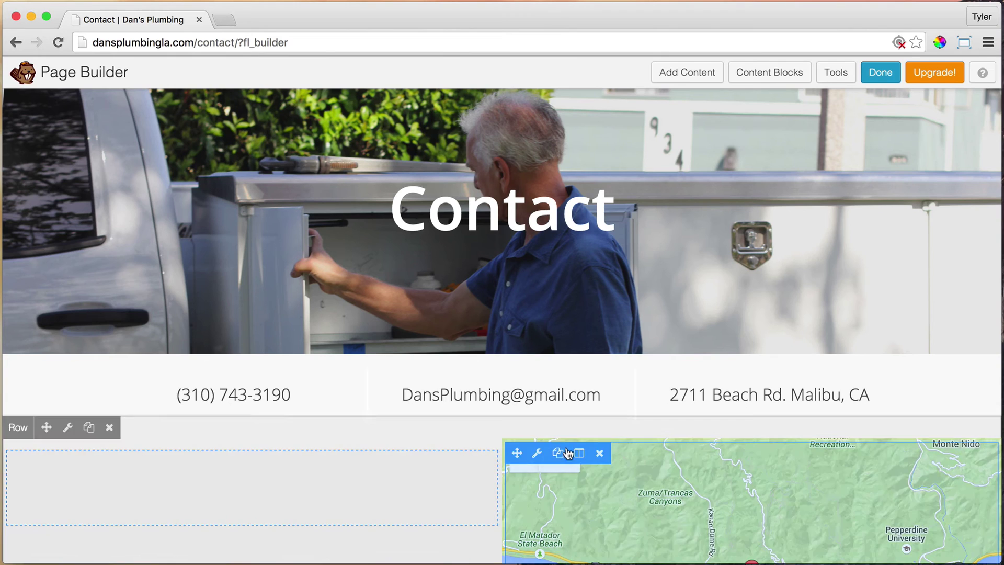
pyautogui.scroll(-5, 494, 349)
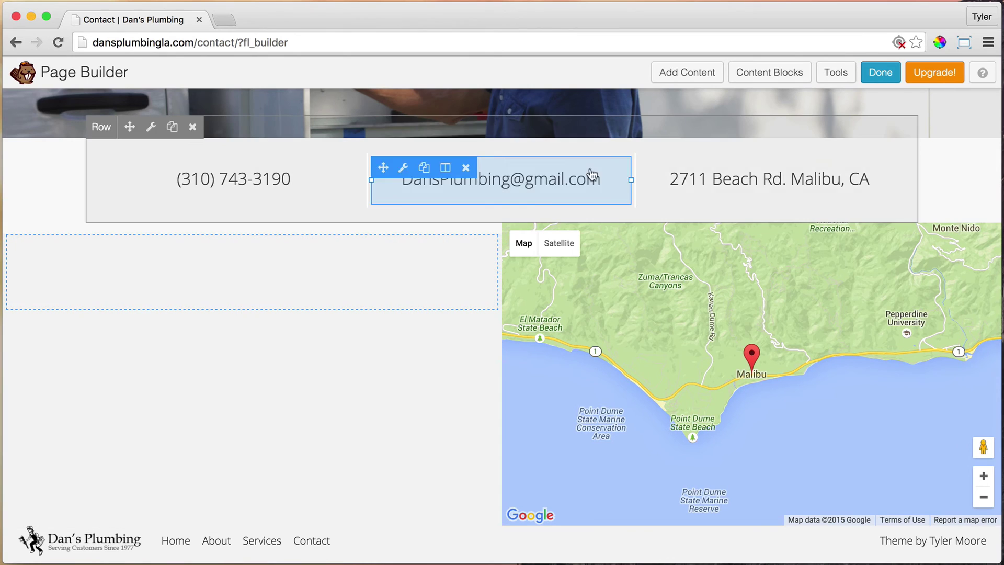
pyautogui.click(879, 76)
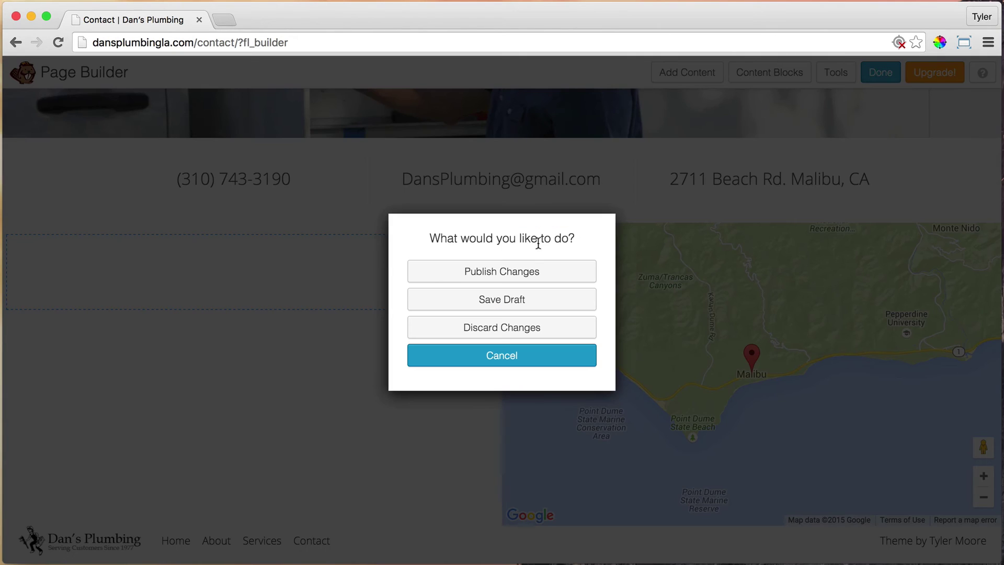
pyautogui.click(521, 270)
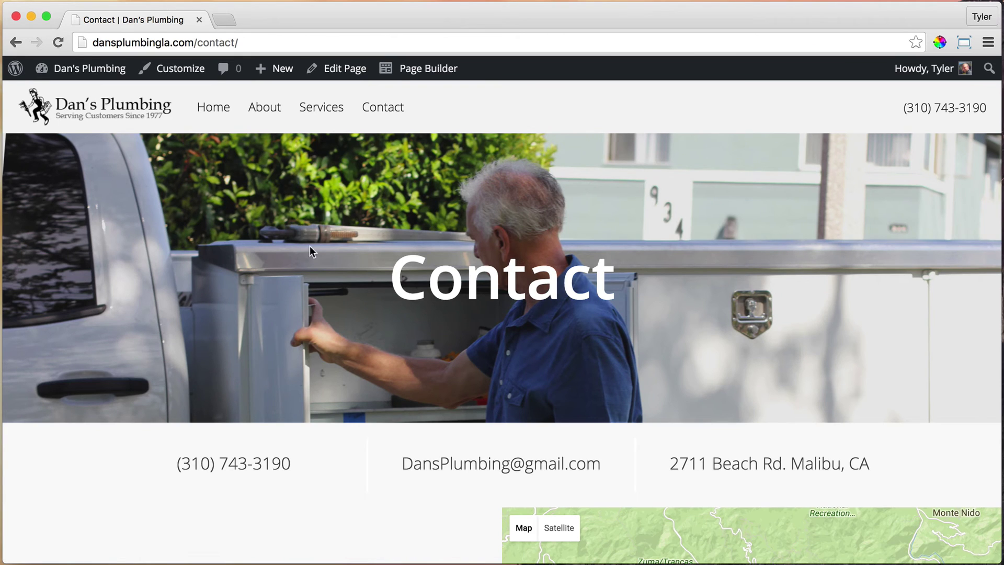
pyautogui.scroll(-3, 313, 251)
pyautogui.scroll(-3, 315, 245)
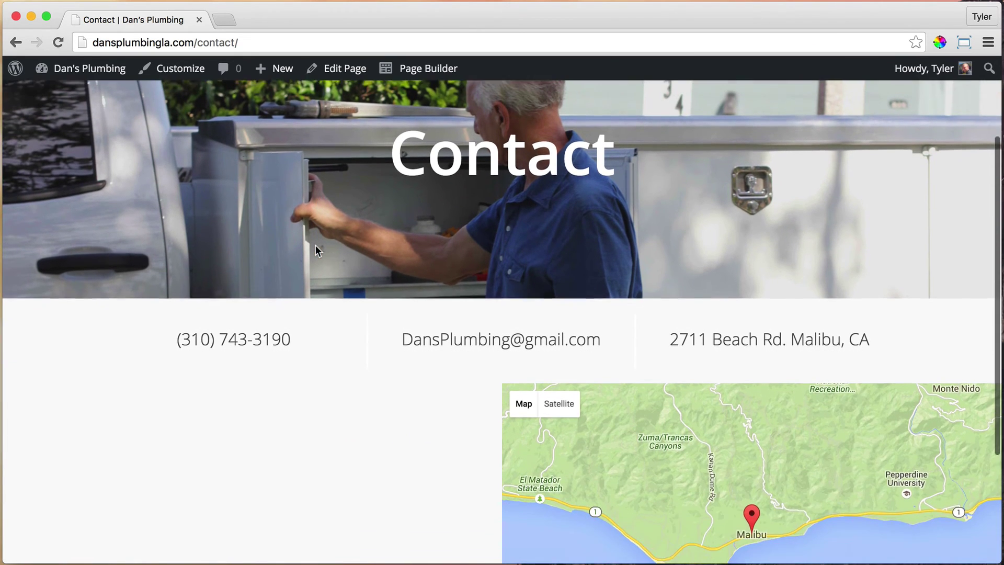
pyautogui.scroll(3, 319, 246)
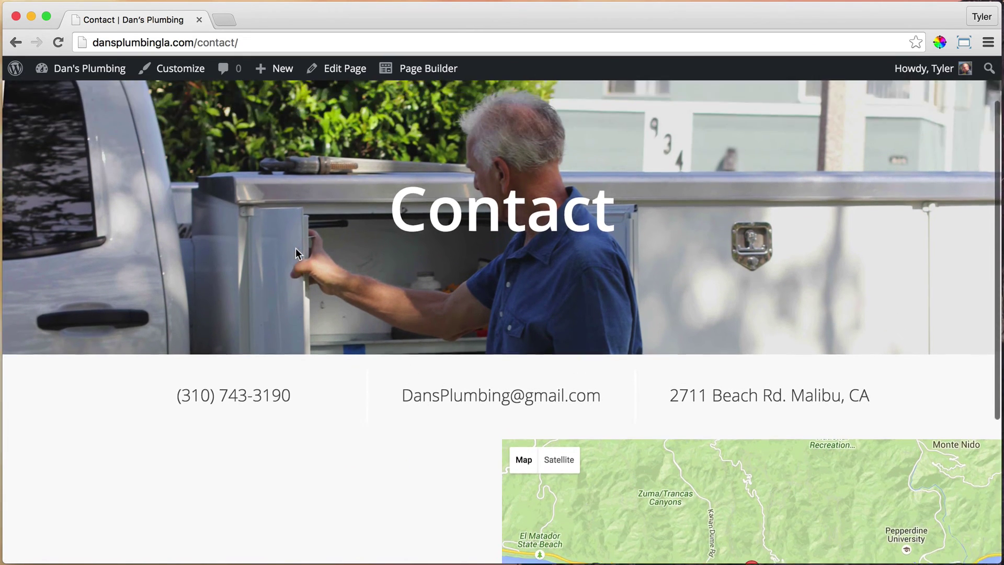
# Search Plugins > Add New for 'contact form 7'.
pyautogui.moveTo(78, 68)
pyautogui.click(67, 96)
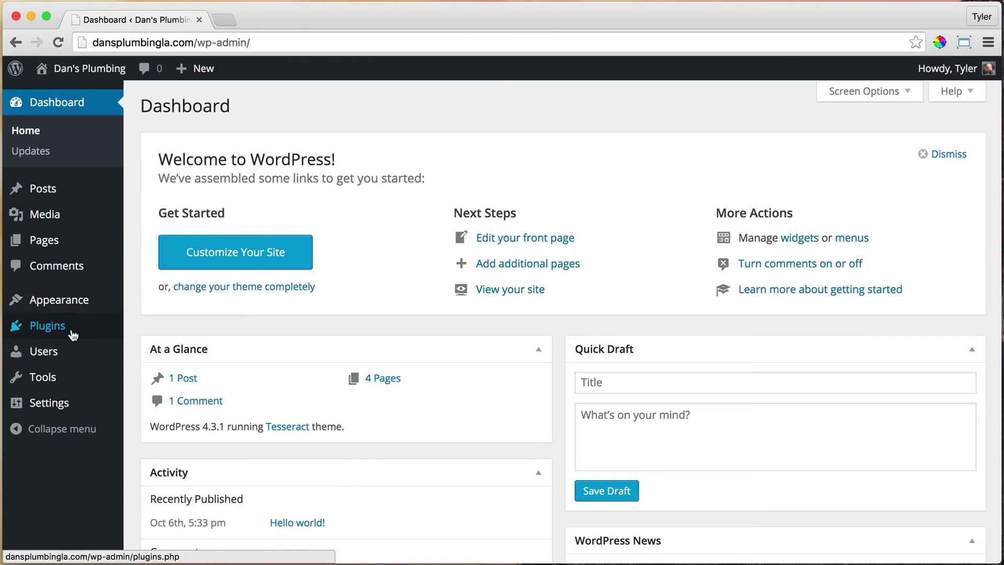
pyautogui.moveTo(73, 334)
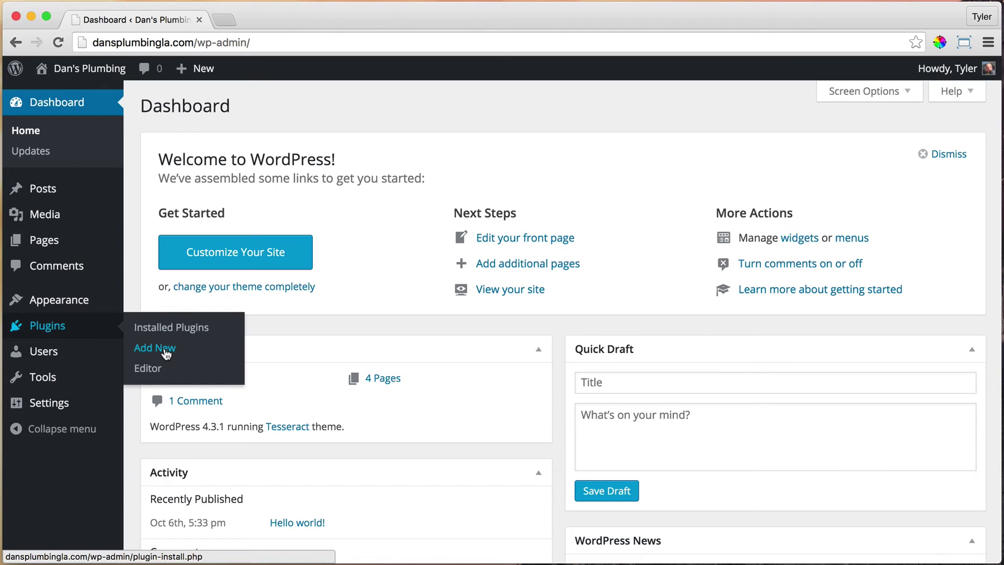
pyautogui.click(166, 354)
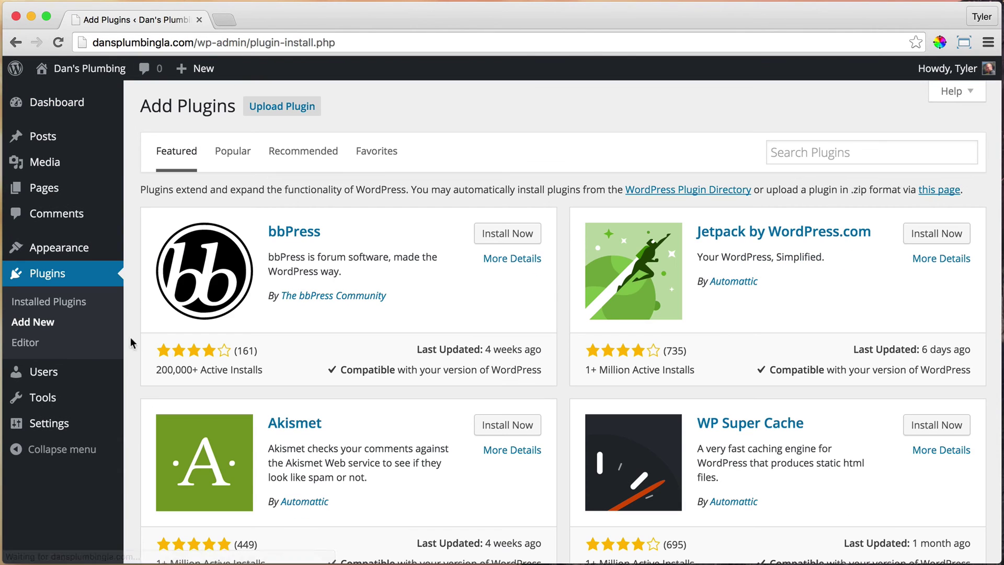
pyautogui.click(823, 157)
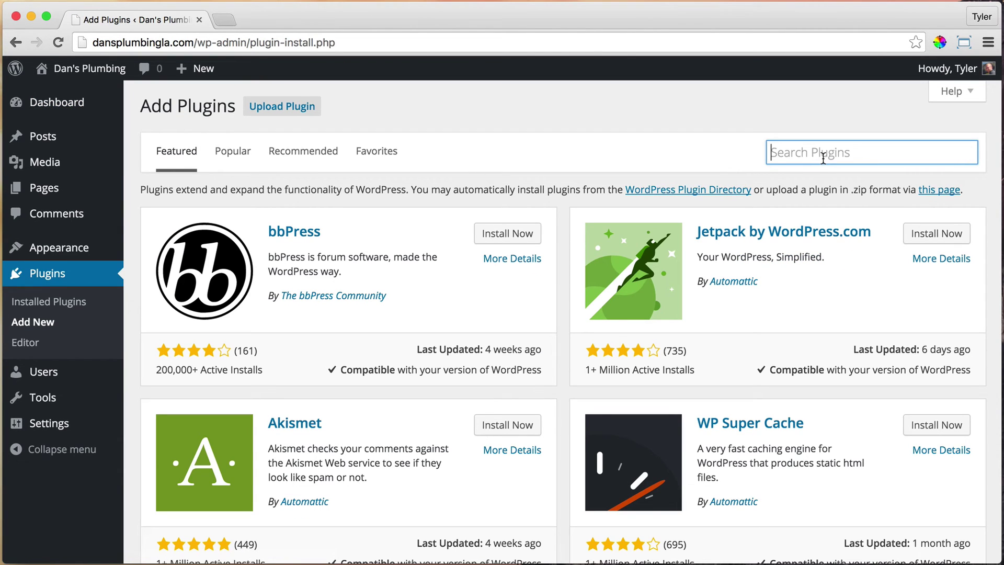
pyautogui.write('contact form ')
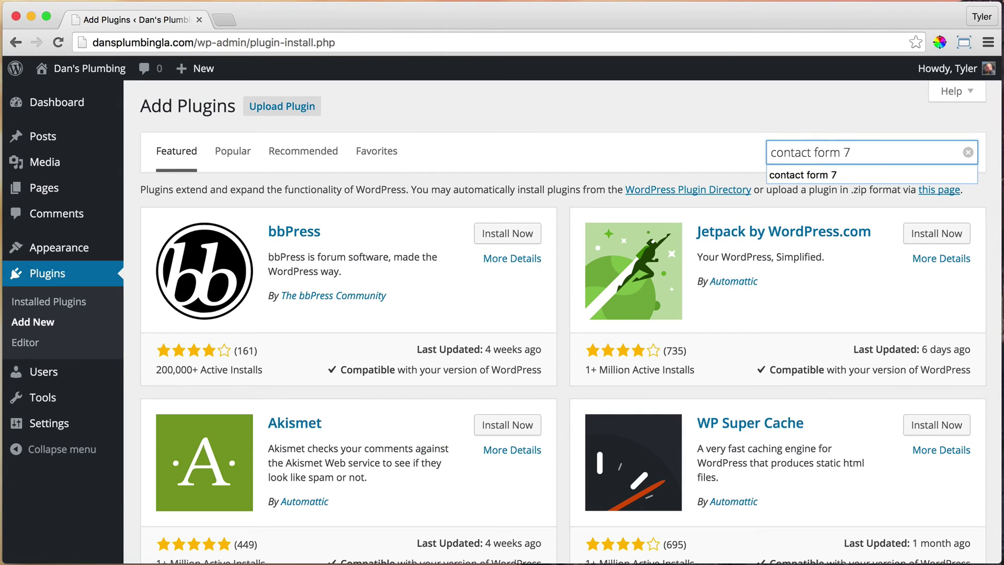
pyautogui.write('7')
pyautogui.press('Return')
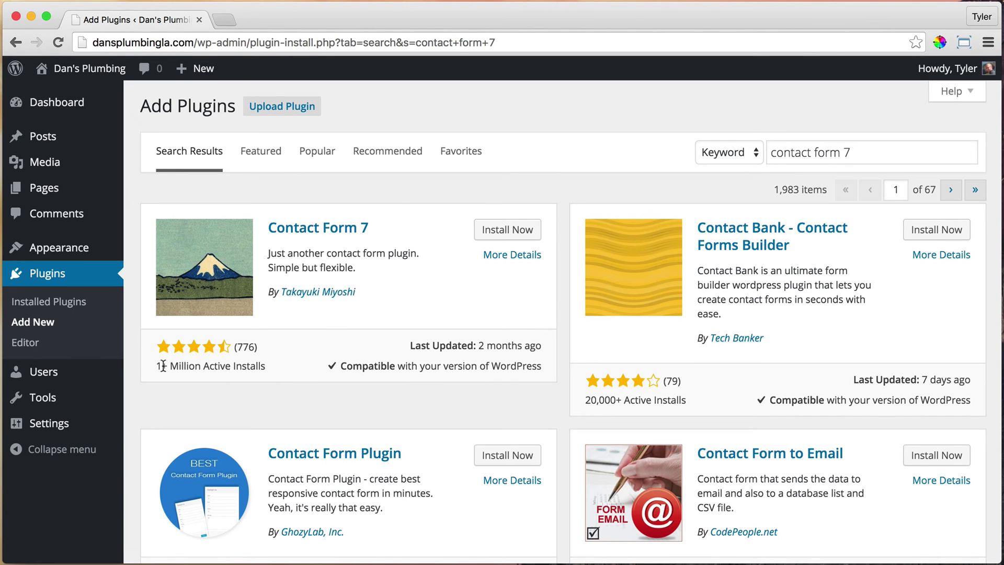
# Install and activate the Contact Form 7 plugin.
pyautogui.moveTo(157, 365); pyautogui.dragTo(254, 364)
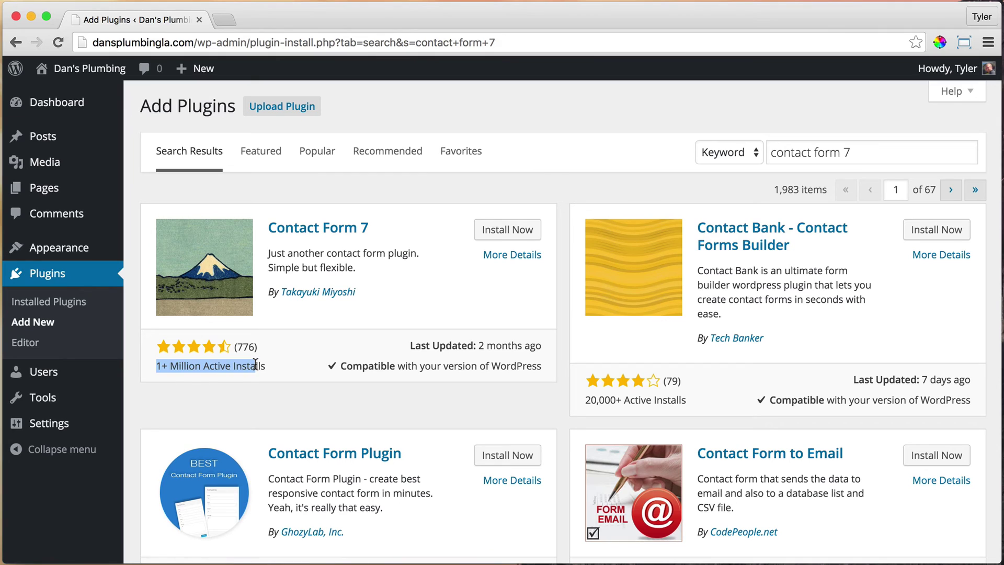
pyautogui.click(254, 364)
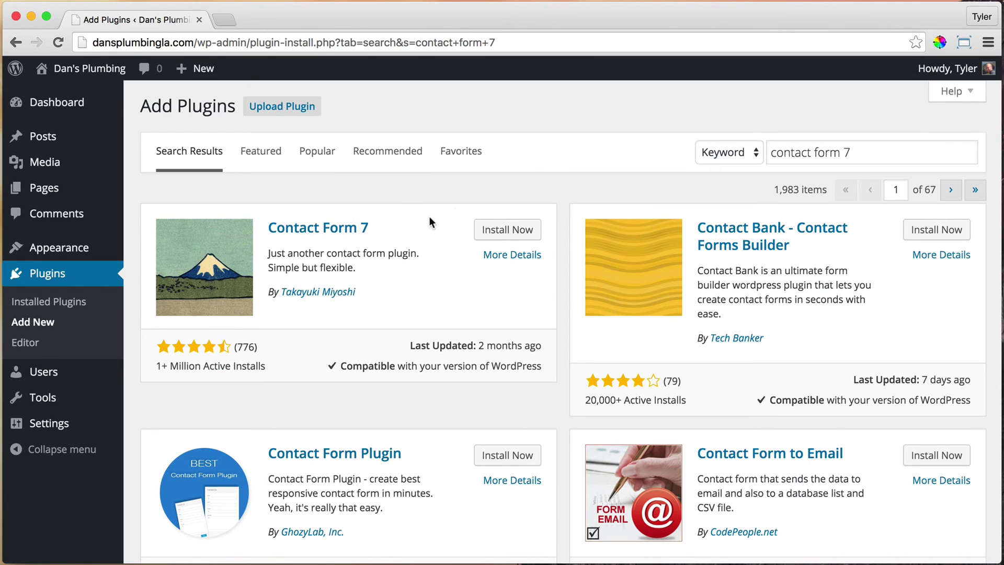
pyautogui.click(518, 235)
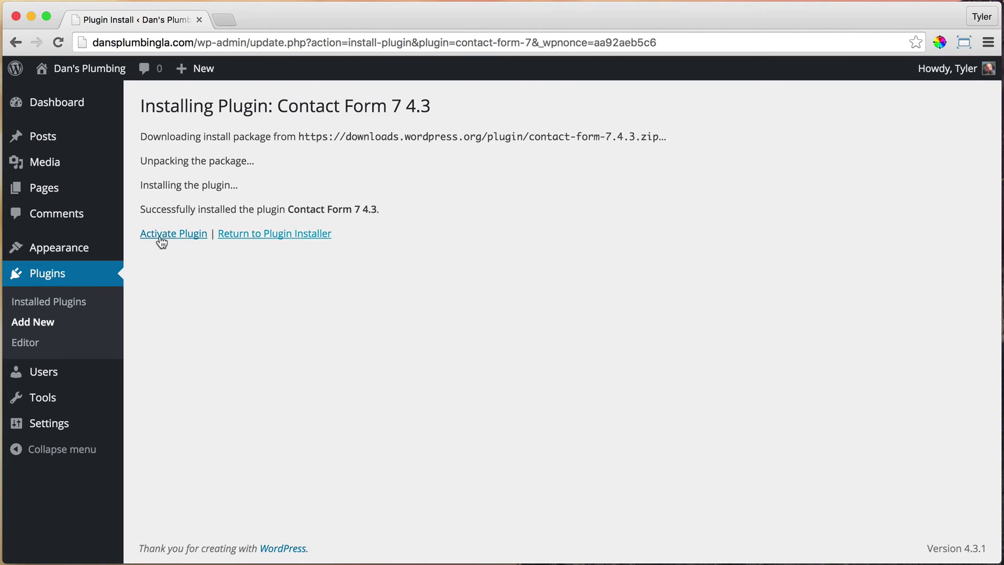
pyautogui.click(165, 236)
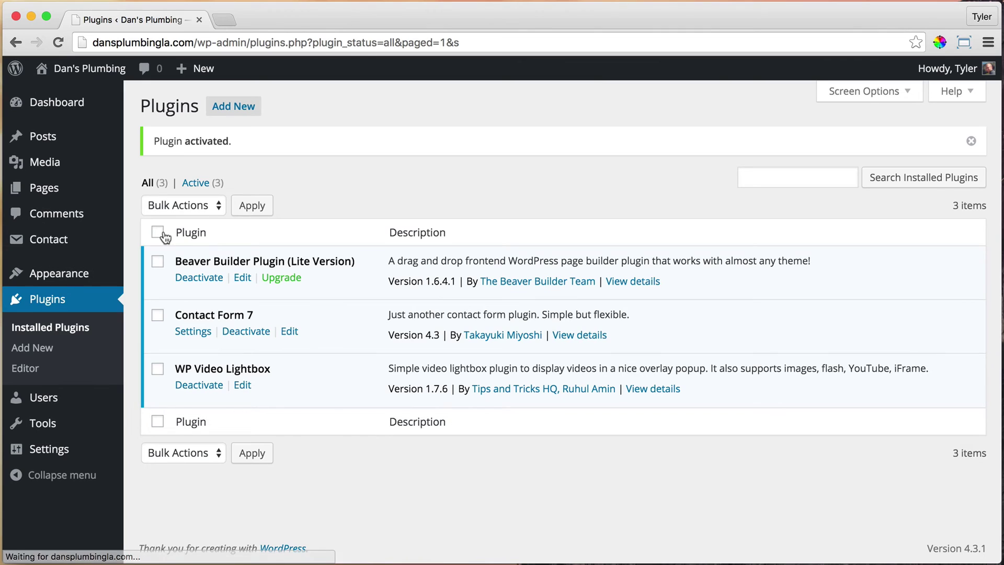
pyautogui.moveTo(60, 242)
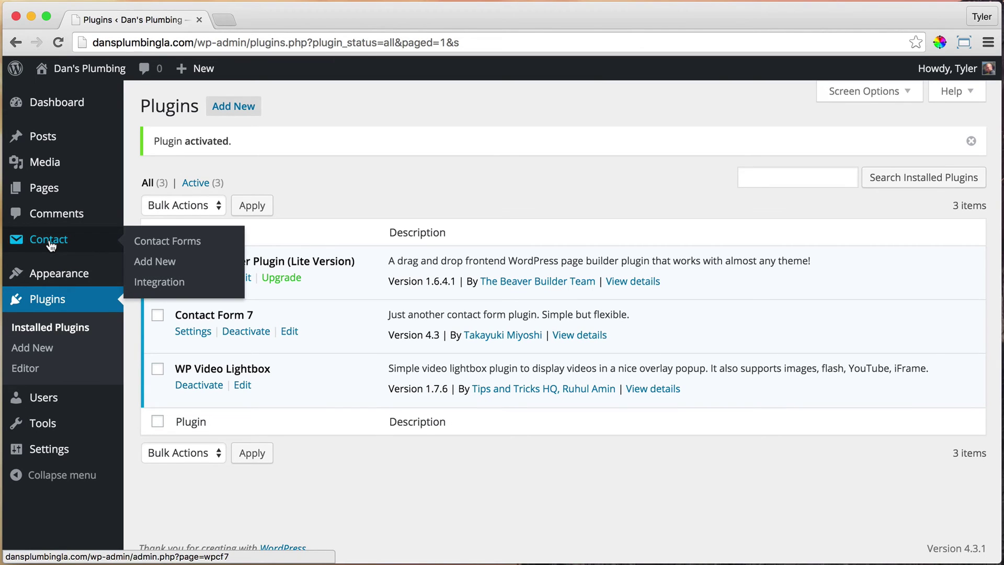
# Copy the Contact form 1 shortcode [contact-form-7 id="112" title="Contact form 1"] from the Contact Forms list.
pyautogui.click(51, 242)
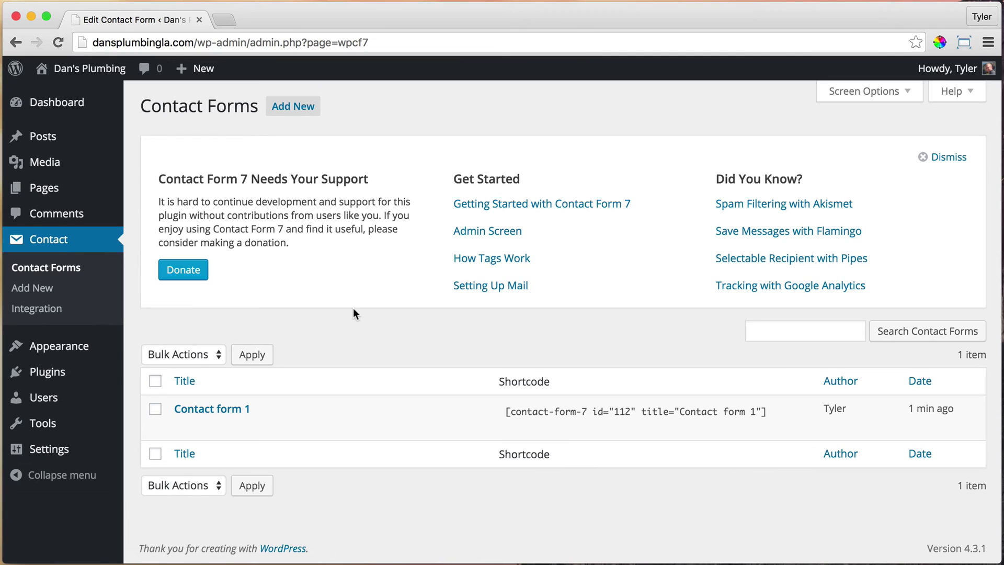
pyautogui.click(508, 411)
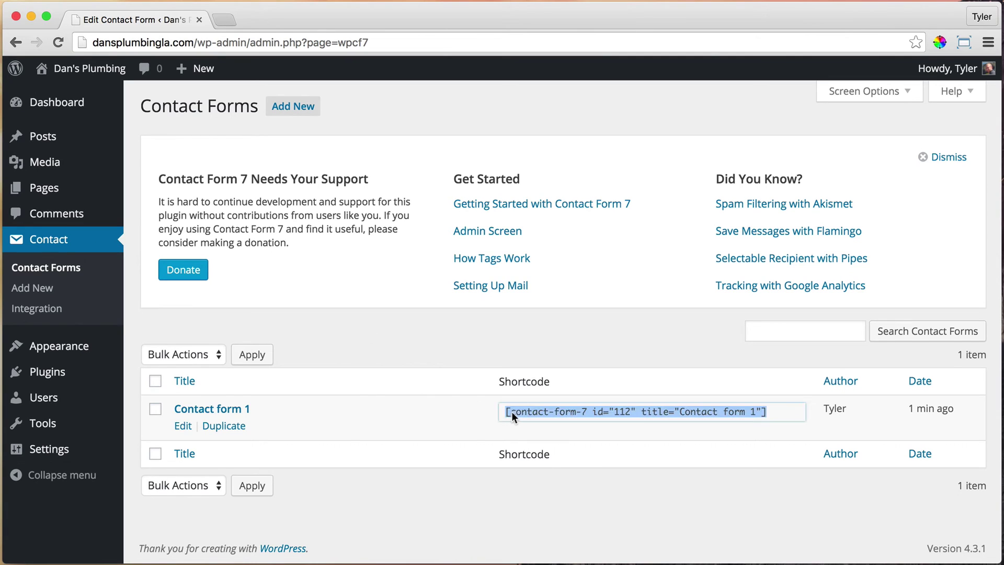
pyautogui.click(523, 412)
pyautogui.click(527, 411)
pyautogui.rightClick(526, 410)
pyautogui.click(515, 410)
pyautogui.rightClick(515, 410)
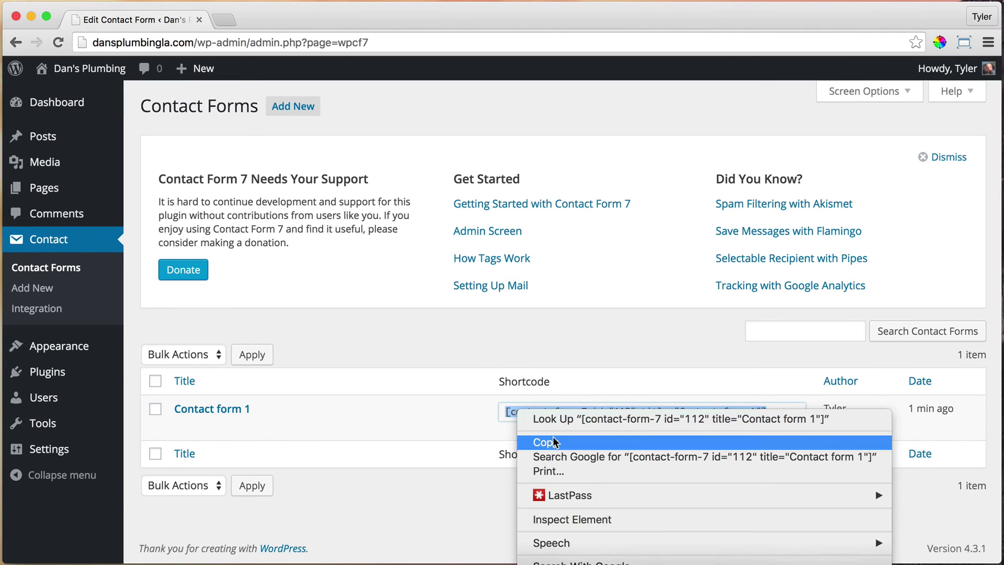
pyautogui.click(554, 442)
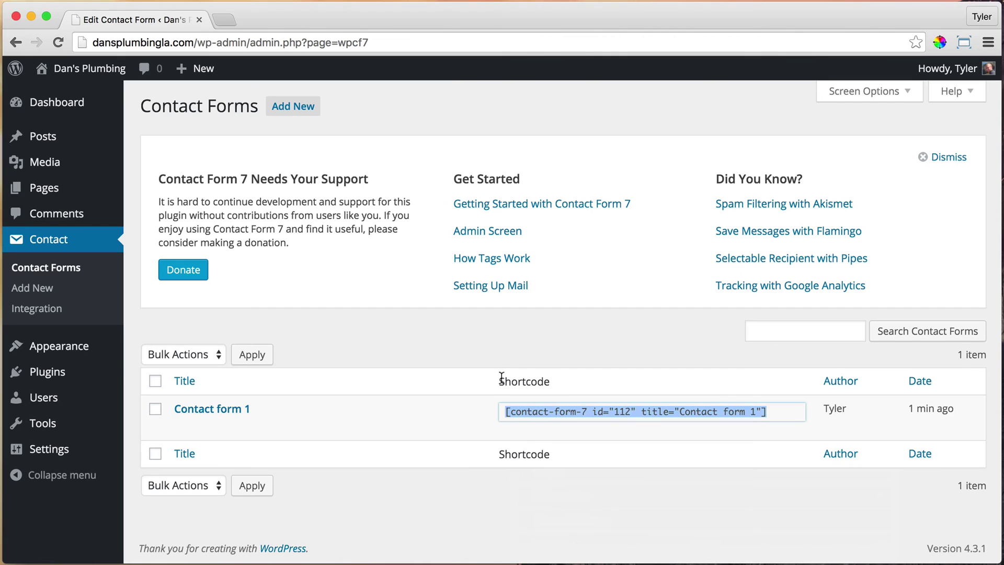
pyautogui.click(481, 400)
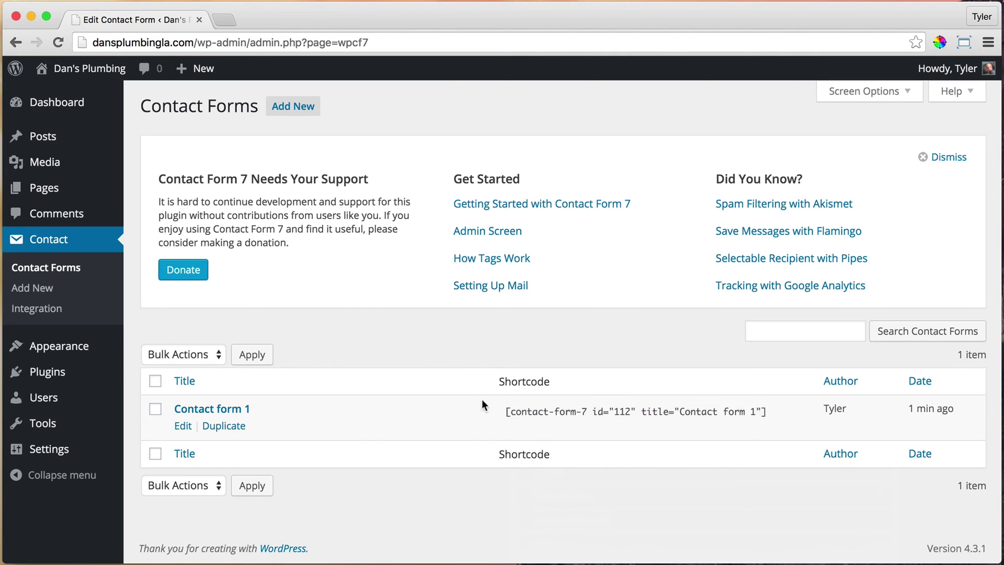
# Open Contact form 1 in the editor and look through its Form tab.
pyautogui.click(213, 413)
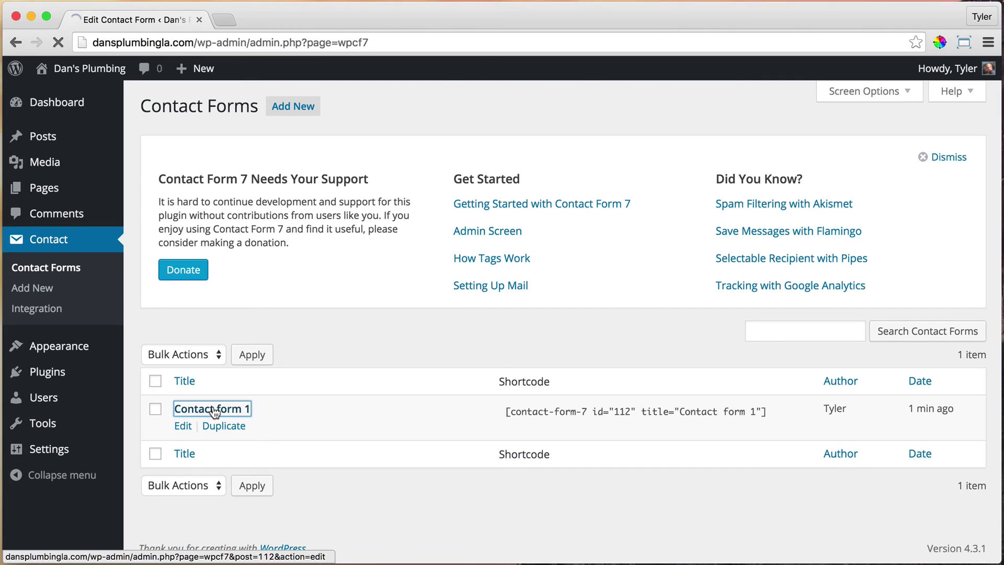
pyautogui.scroll(-4, 515, 413)
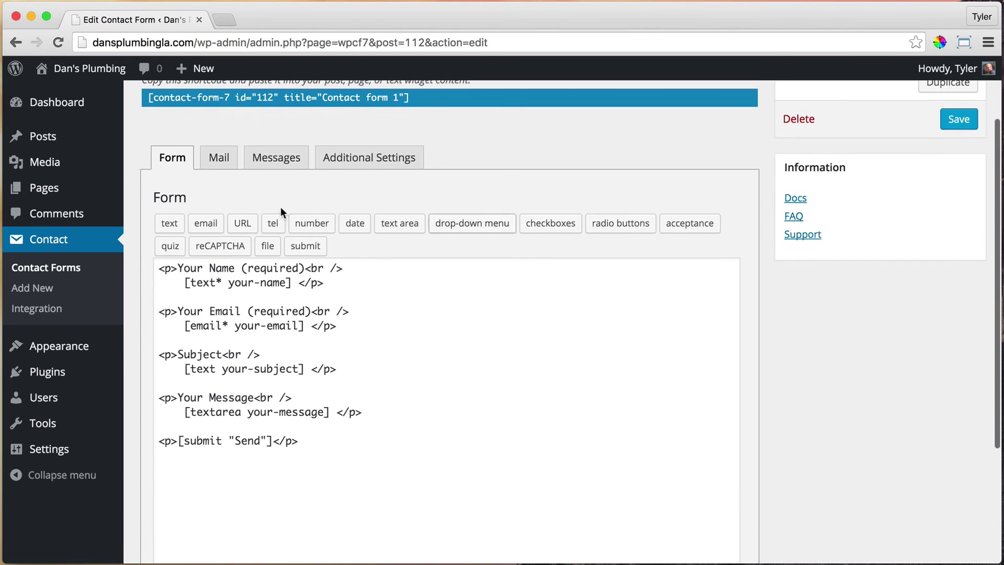
pyautogui.scroll(-5, 384, 280)
pyautogui.scroll(5, 387, 282)
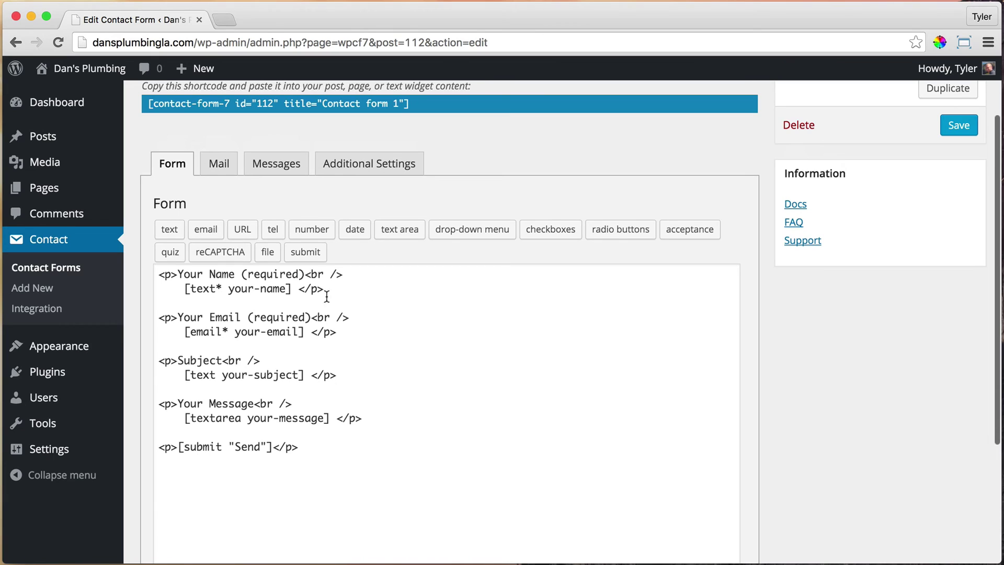
# Review the recipient address on the Mail tab, leaving it unchanged.
pyautogui.click(222, 164)
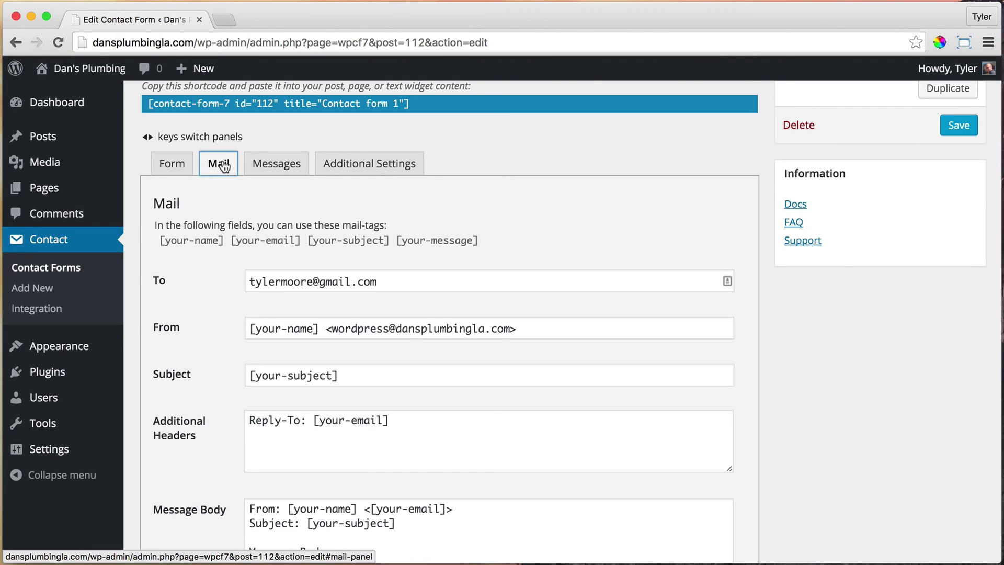
pyautogui.moveTo(408, 280); pyautogui.dragTo(213, 279)
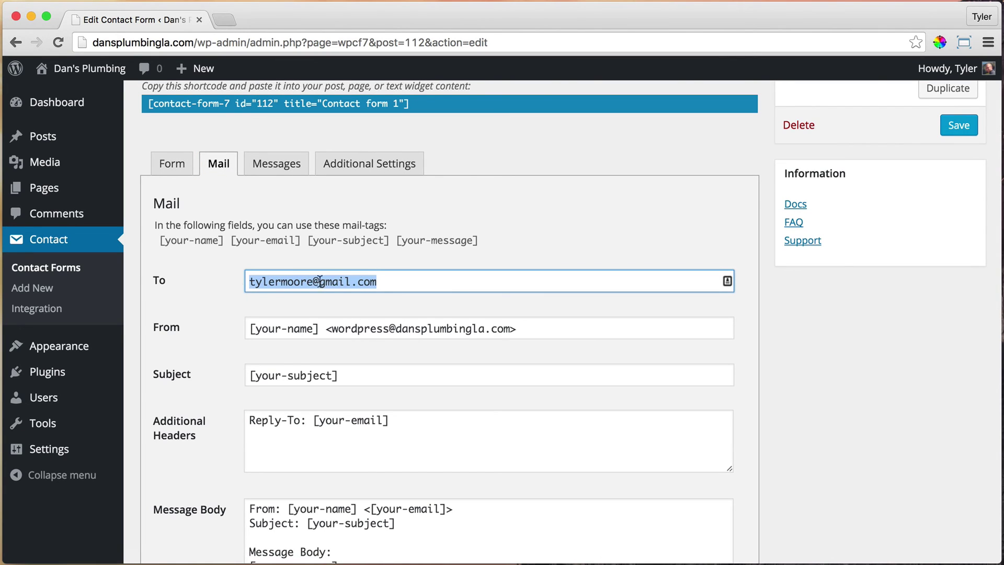
pyautogui.click(407, 281)
pyautogui.moveTo(406, 280); pyautogui.dragTo(227, 279)
pyautogui.click(408, 282)
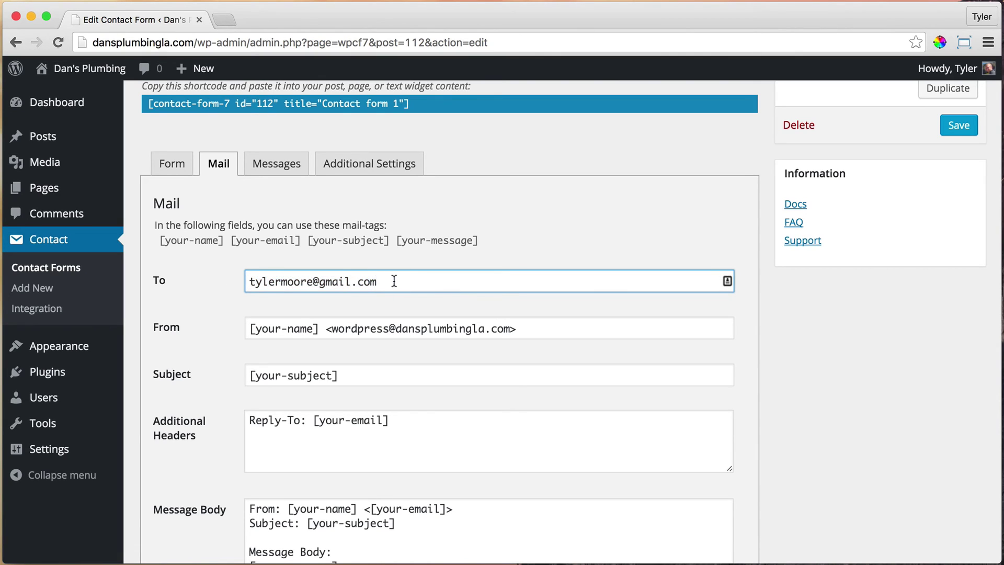
pyautogui.moveTo(395, 280); pyautogui.dragTo(237, 277)
pyautogui.click(400, 282)
pyautogui.scroll(3, 409, 300)
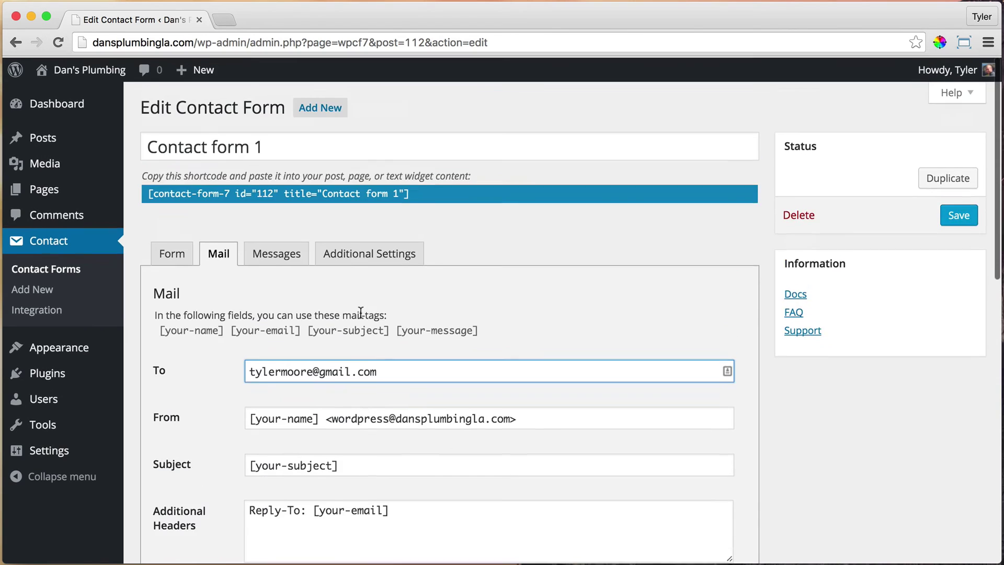
pyautogui.moveTo(69, 71)
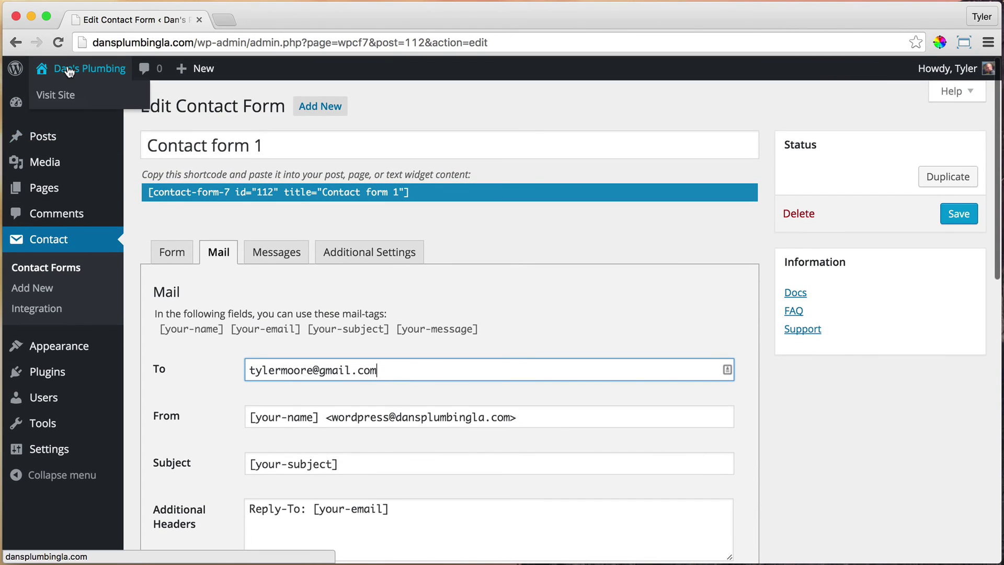
# Go to the live Contact page and reopen it in Beaver Builder.
pyautogui.click(60, 100)
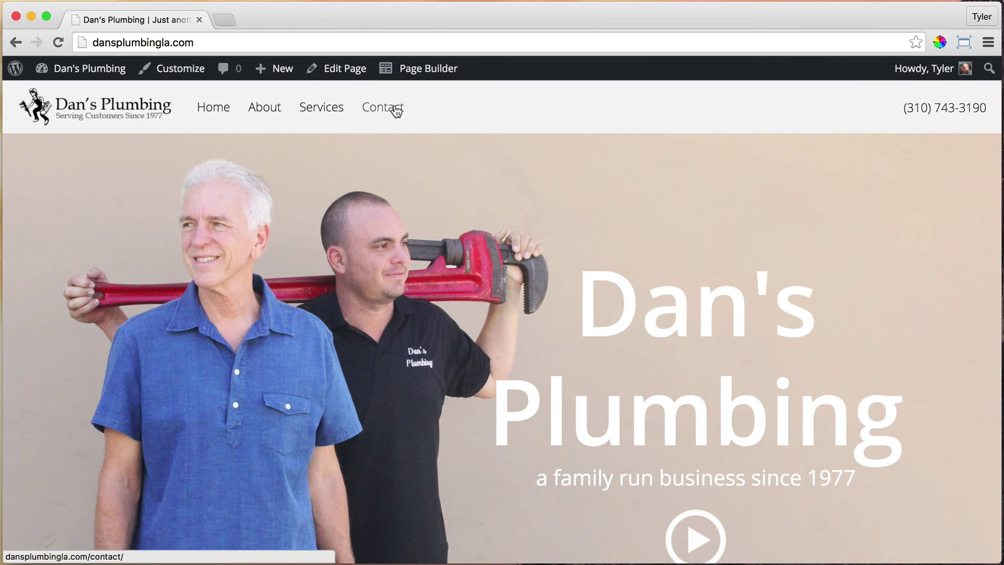
pyautogui.click(395, 108)
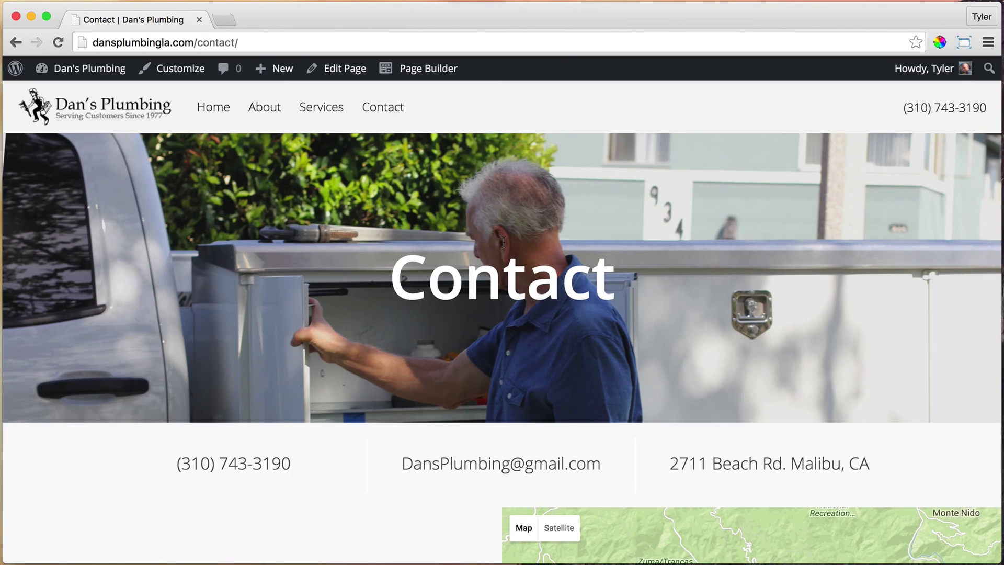
pyautogui.scroll(-4, 477, 233)
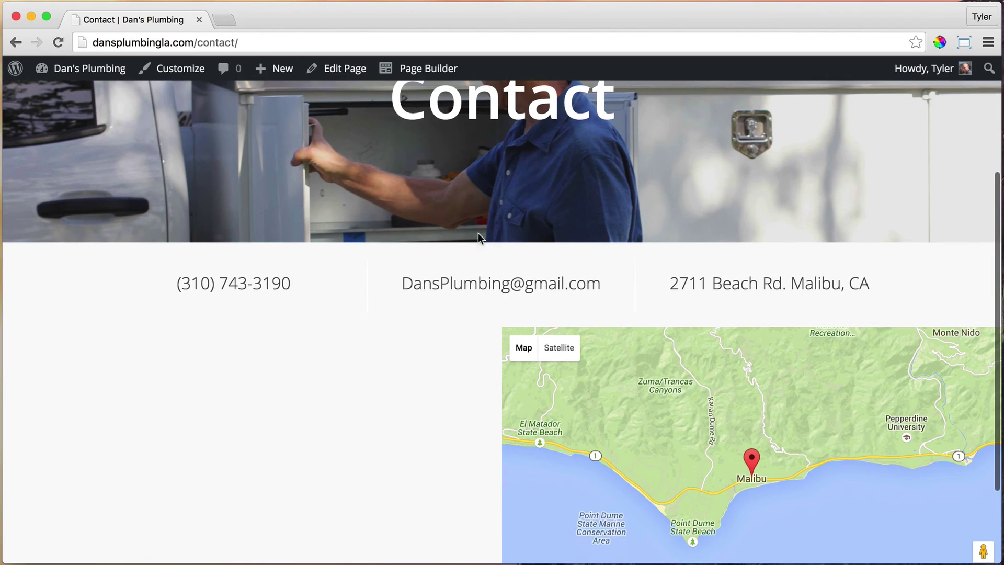
pyautogui.click(426, 79)
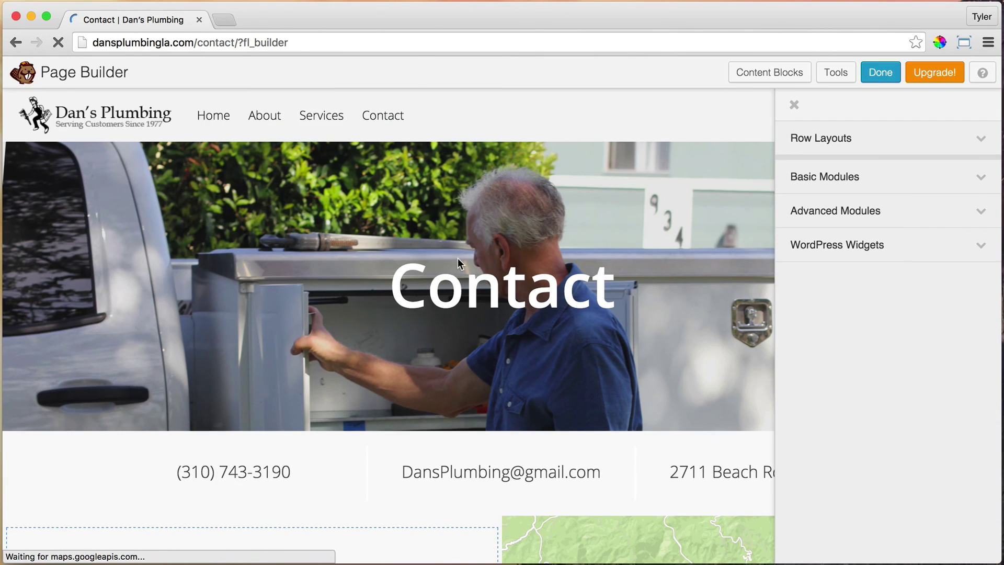
pyautogui.scroll(-6, 457, 258)
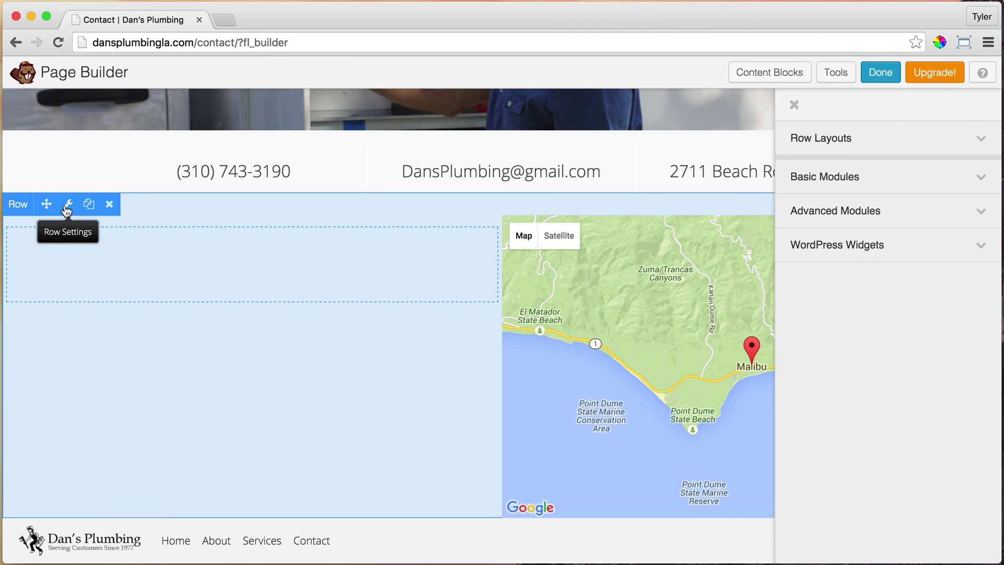
# Give the map row a Color background of white #ffffff and save.
pyautogui.click(67, 205)
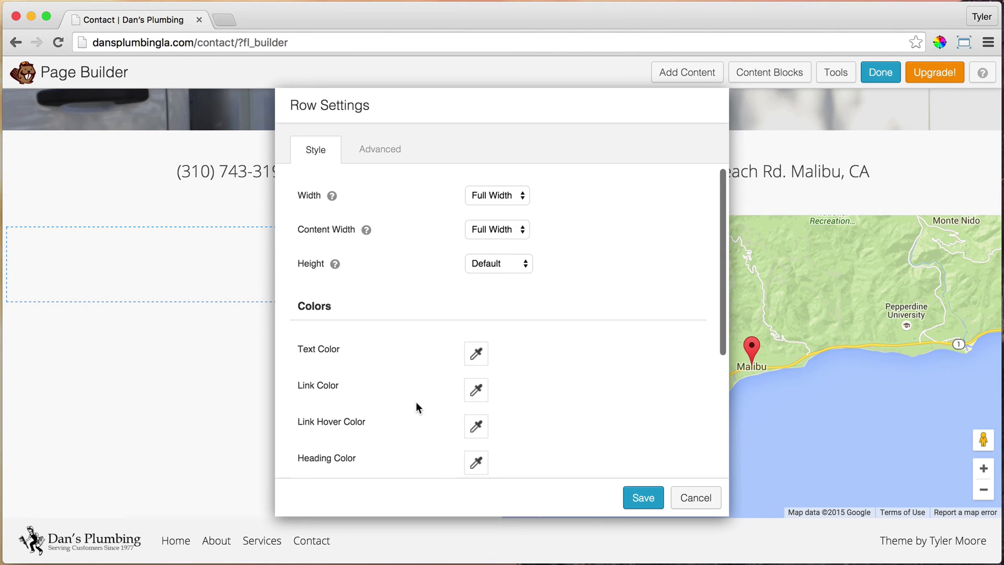
pyautogui.scroll(-4, 526, 353)
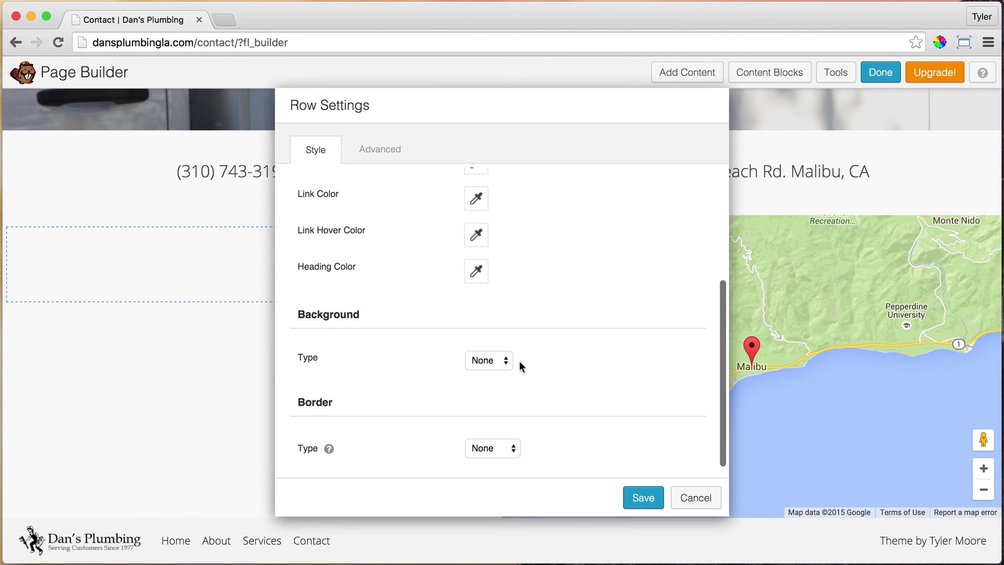
pyautogui.click(503, 359)
pyautogui.click(490, 372)
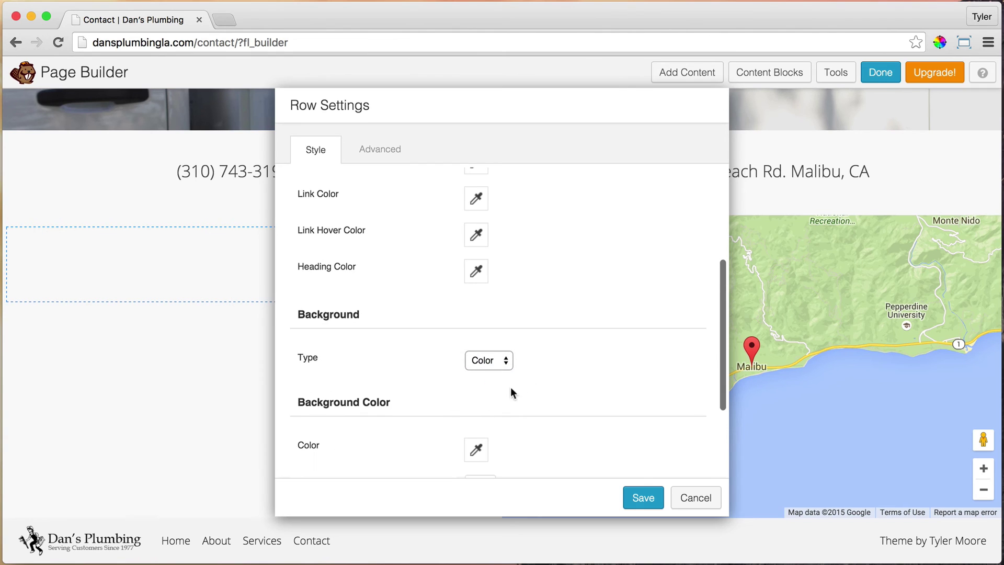
pyautogui.scroll(-1, 511, 391)
pyautogui.click(476, 422)
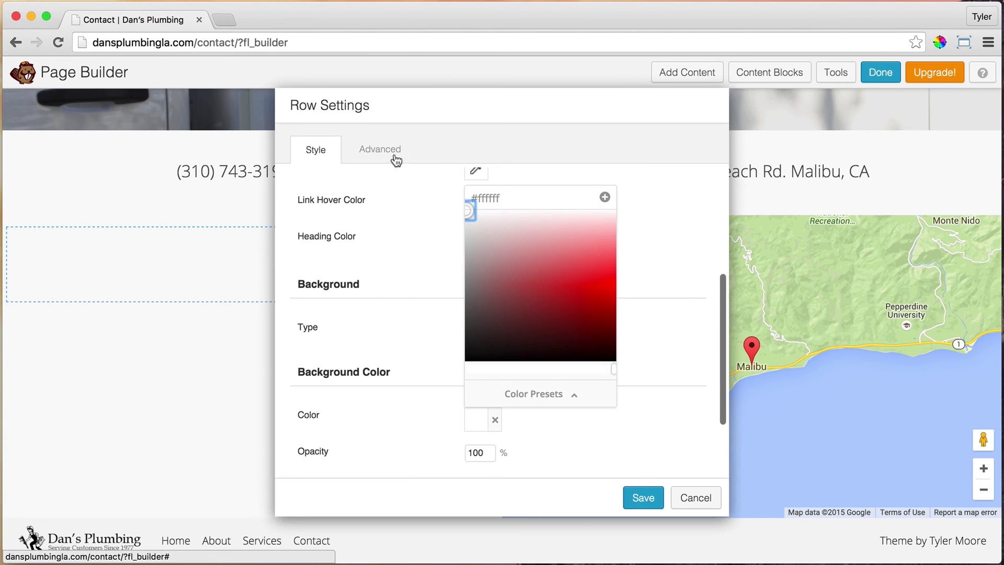
pyautogui.click(646, 497)
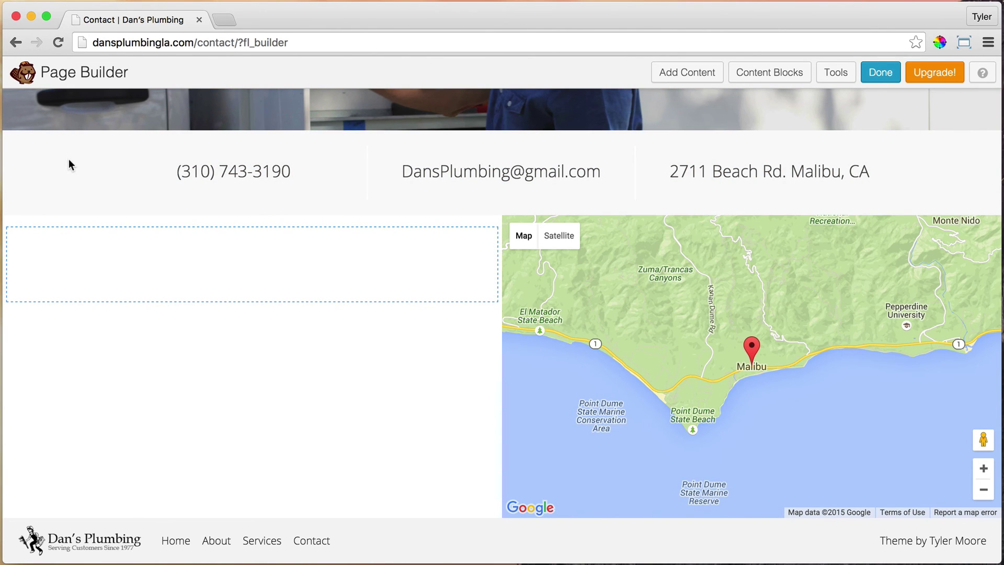
# Place a Basic Modules Text Editor module in the empty left column.
pyautogui.moveTo(96, 233)
pyautogui.click(688, 73)
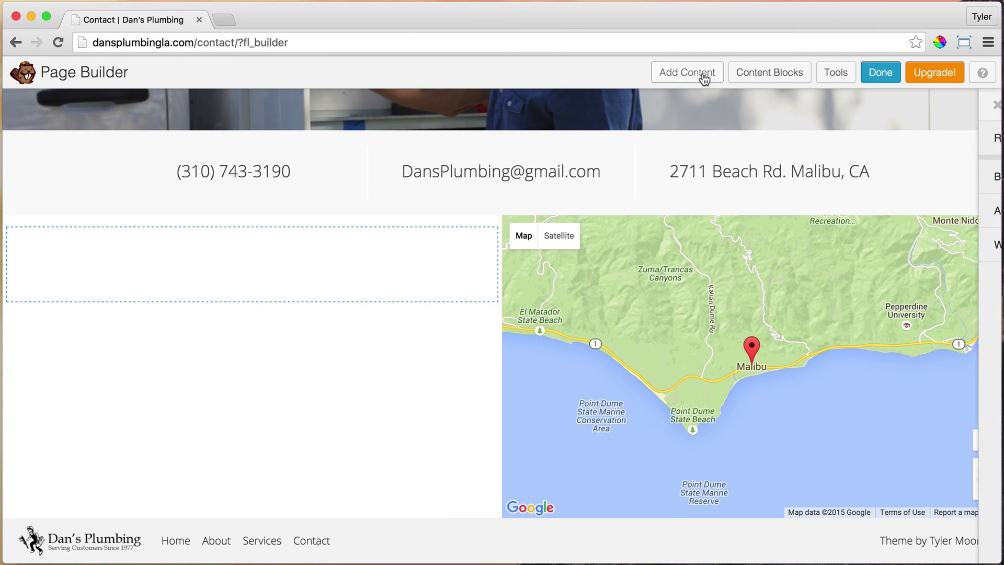
pyautogui.click(896, 182)
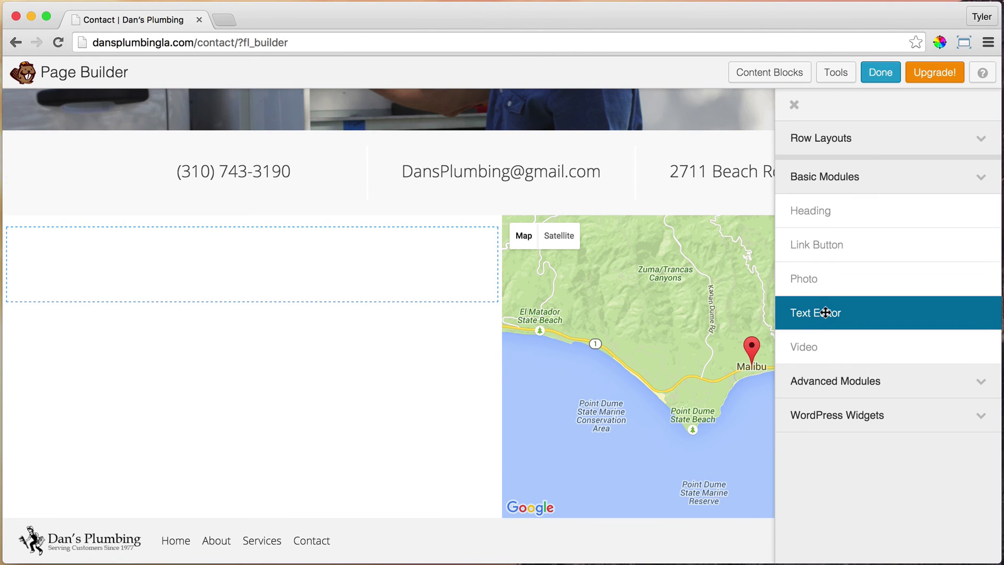
pyautogui.moveTo(833, 309); pyautogui.dragTo(290, 309)
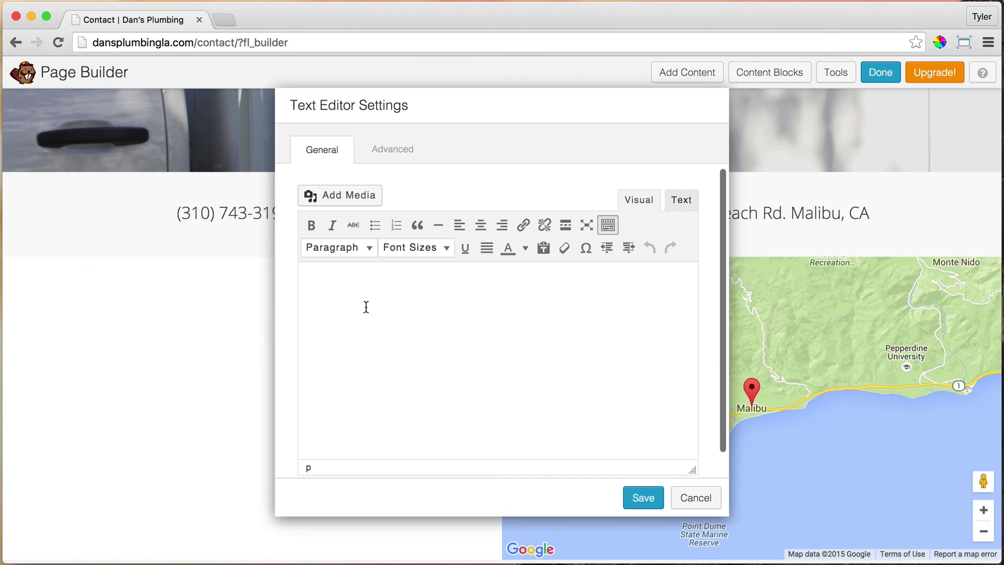
# Paste the Contact form 1 shortcode in the Text tab and save the module.
pyautogui.click(681, 200)
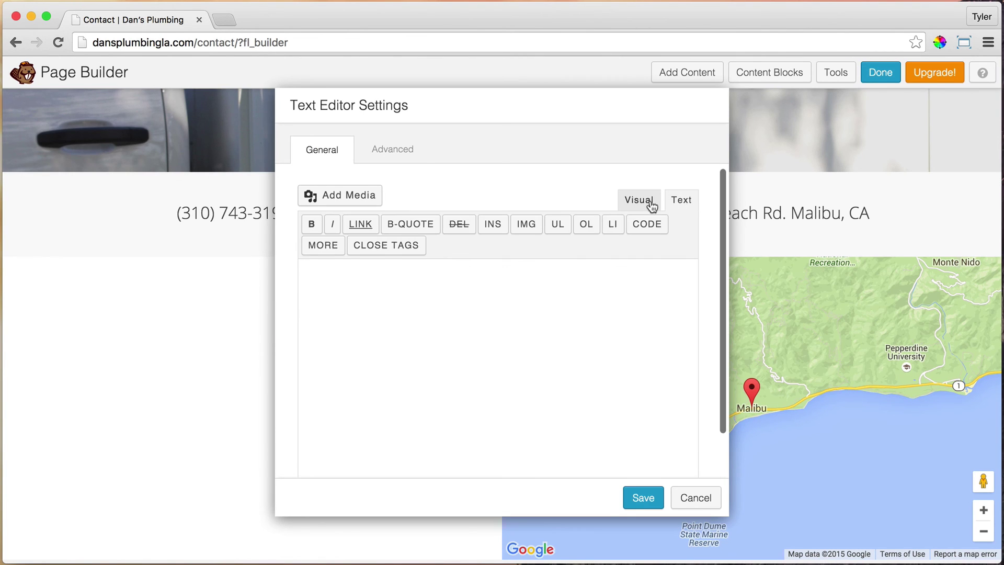
pyautogui.click(650, 203)
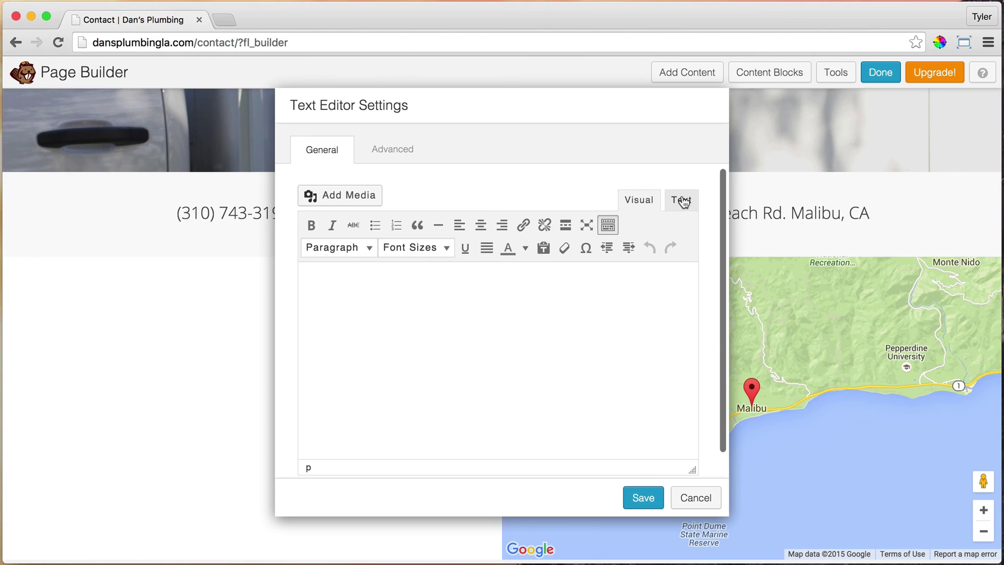
pyautogui.click(681, 200)
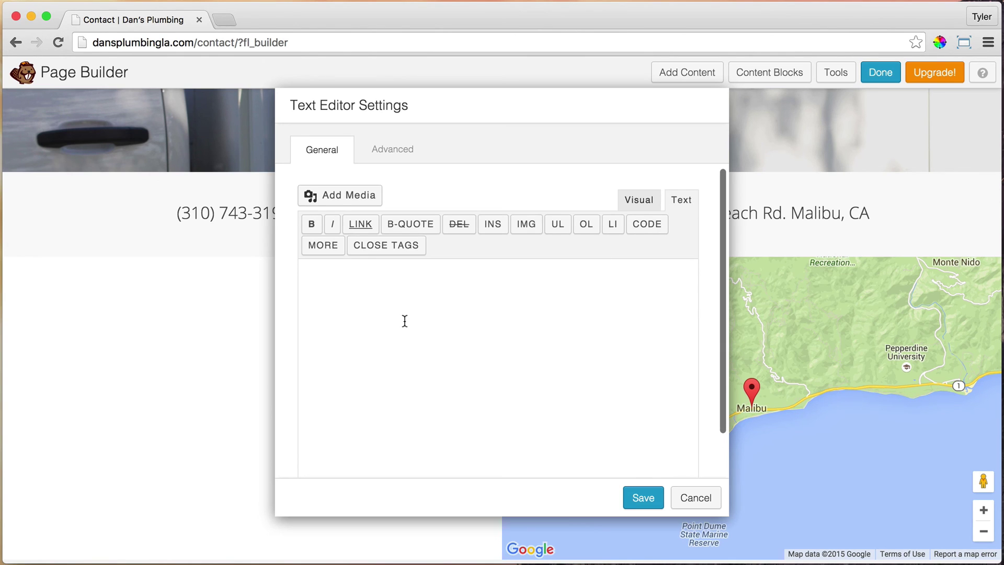
pyautogui.rightClick(404, 320)
pyautogui.click(463, 393)
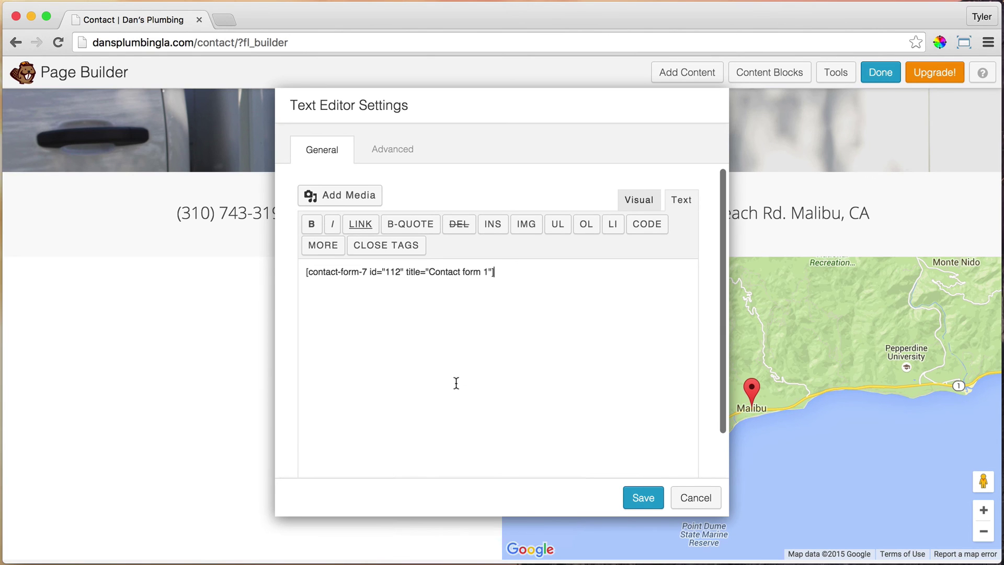
pyautogui.click(640, 498)
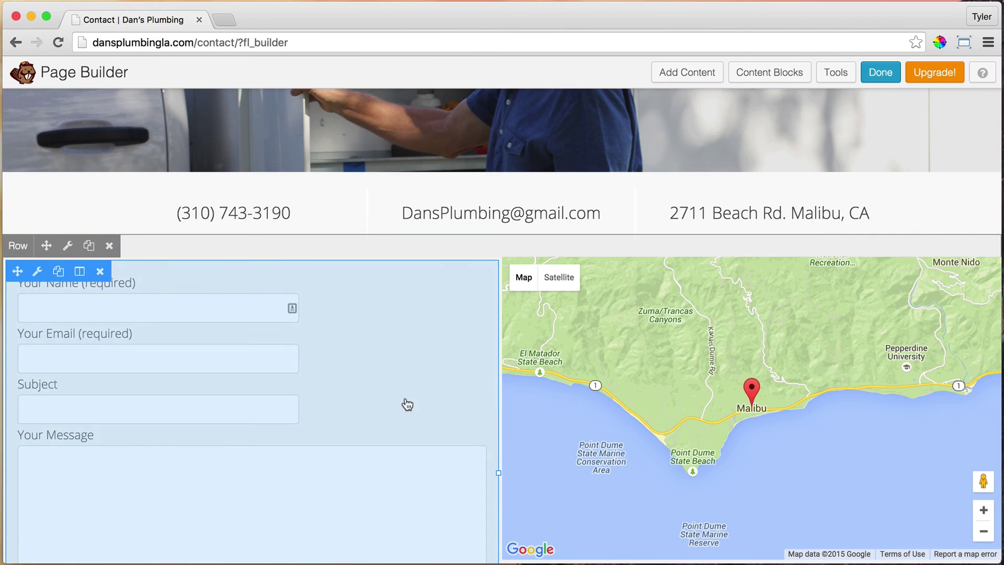
pyautogui.scroll(-5, 392, 282)
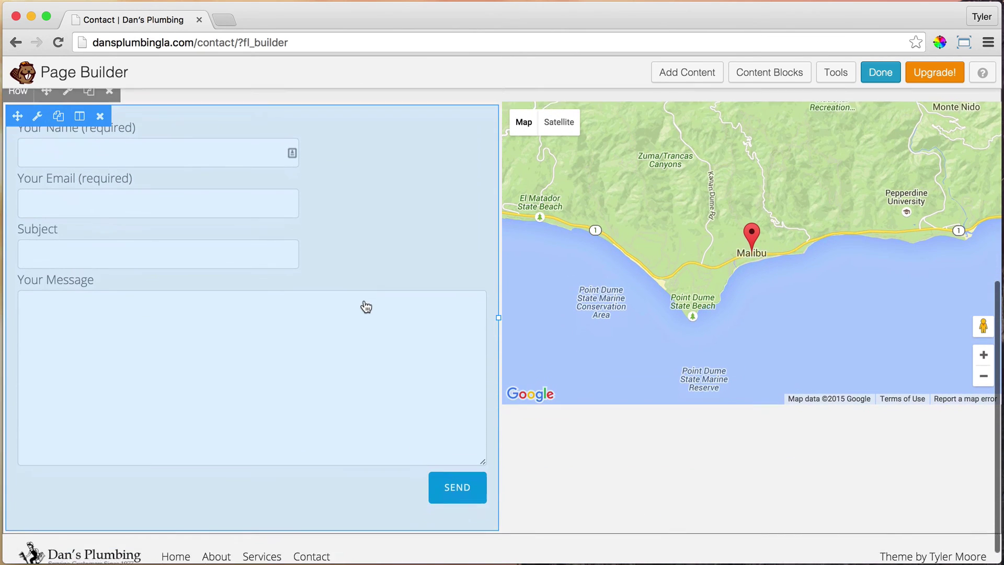
pyautogui.scroll(4, 412, 314)
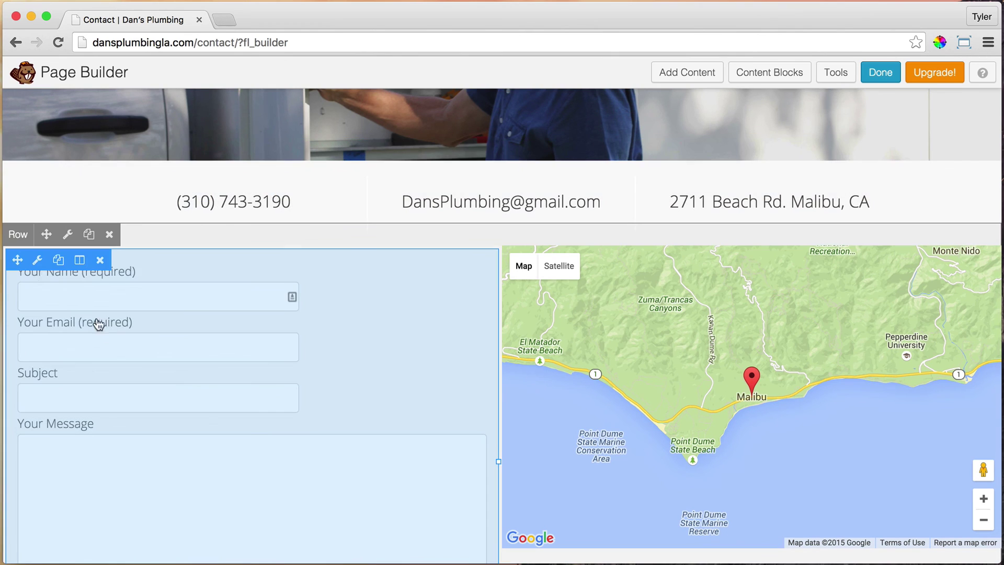
pyautogui.click(39, 263)
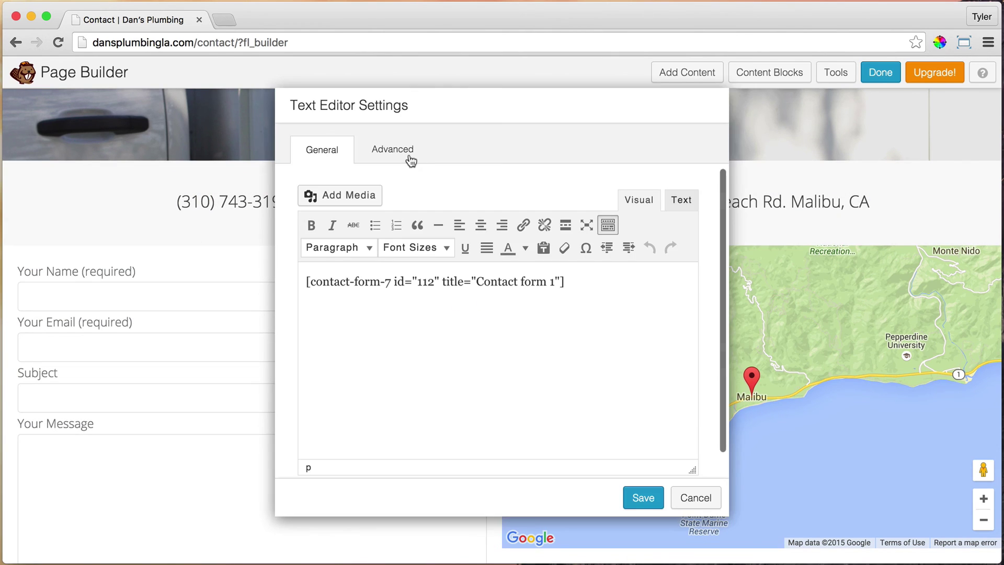
pyautogui.click(400, 156)
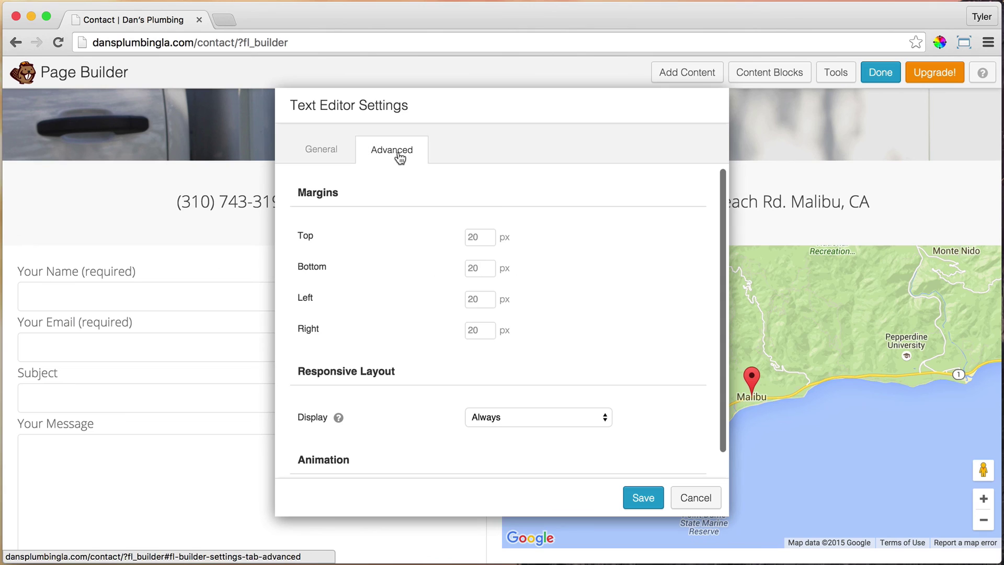
pyautogui.click(491, 267)
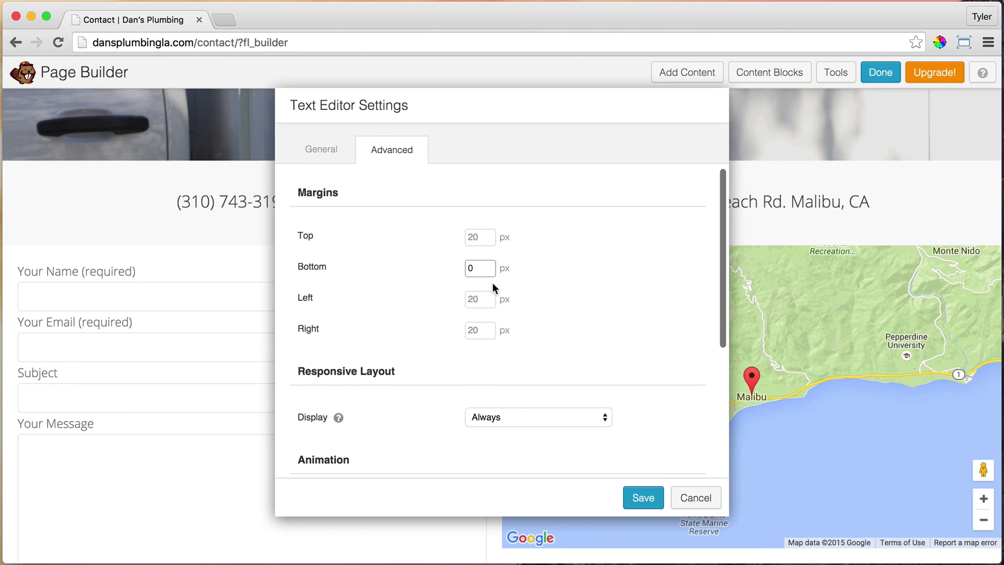
pyautogui.click(644, 498)
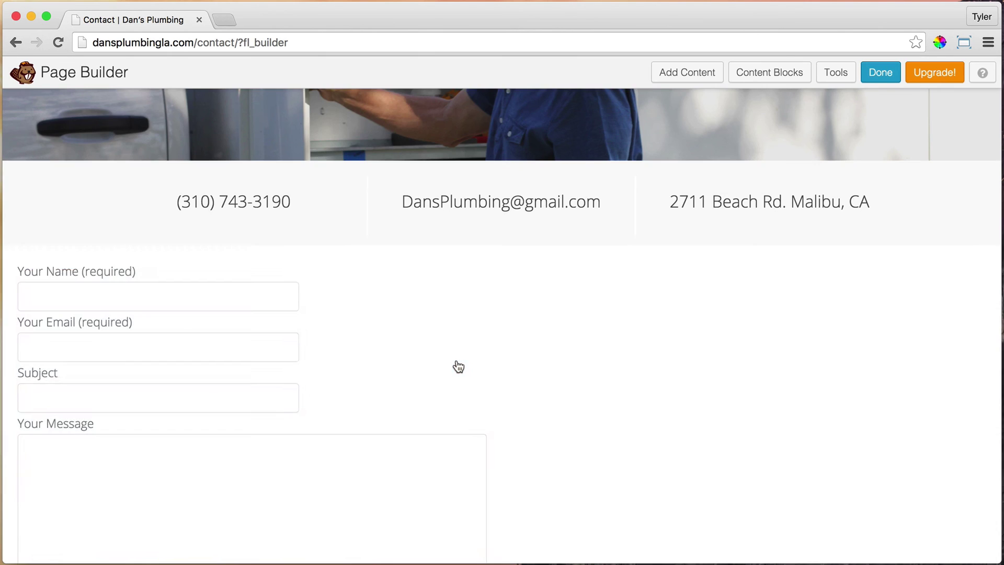
# Change the Malibu map module's height from 400 px to 551 px and save it.
pyautogui.scroll(-3, 458, 366)
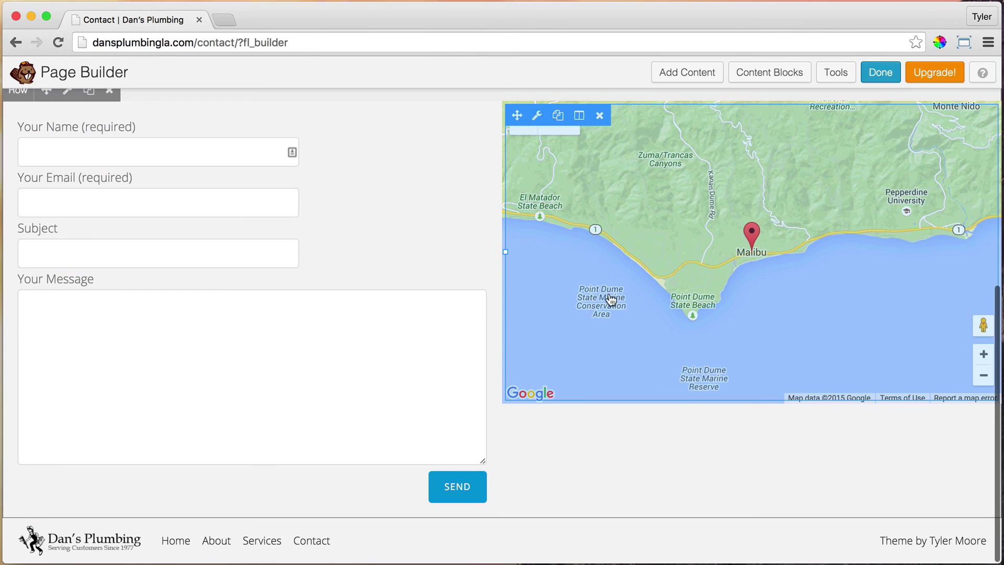
pyautogui.click(537, 118)
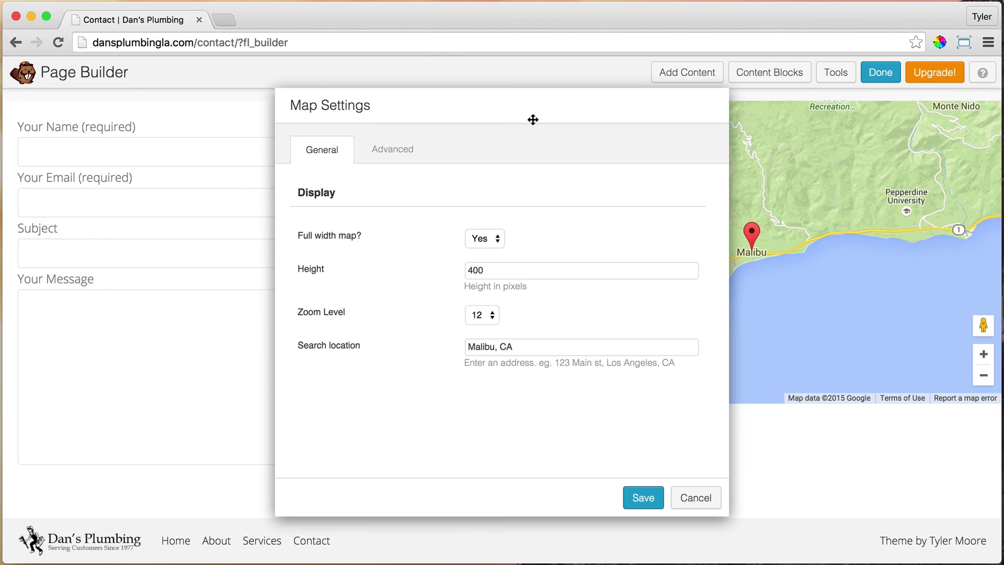
pyautogui.moveTo(511, 271); pyautogui.dragTo(425, 269)
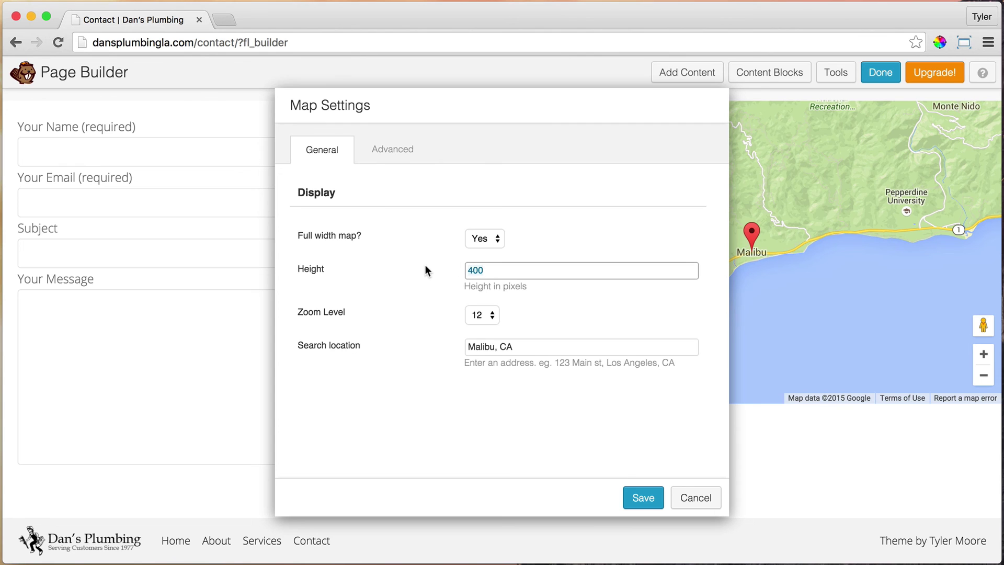
pyautogui.write('550')
pyautogui.moveTo(587, 106); pyautogui.dragTo(373, 59)
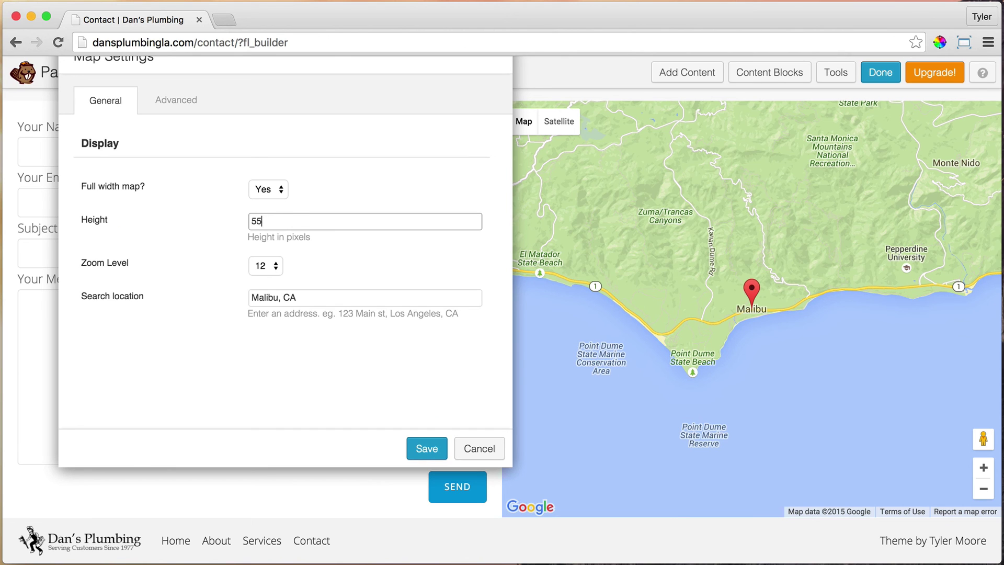
pyautogui.write('1')
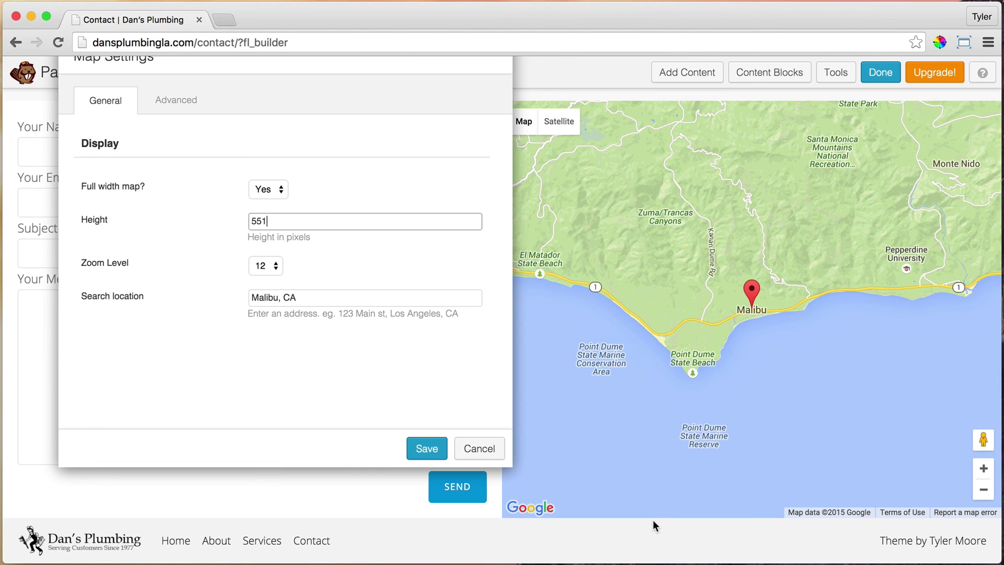
pyautogui.moveTo(447, 69); pyautogui.dragTo(668, 105)
pyautogui.click(661, 477)
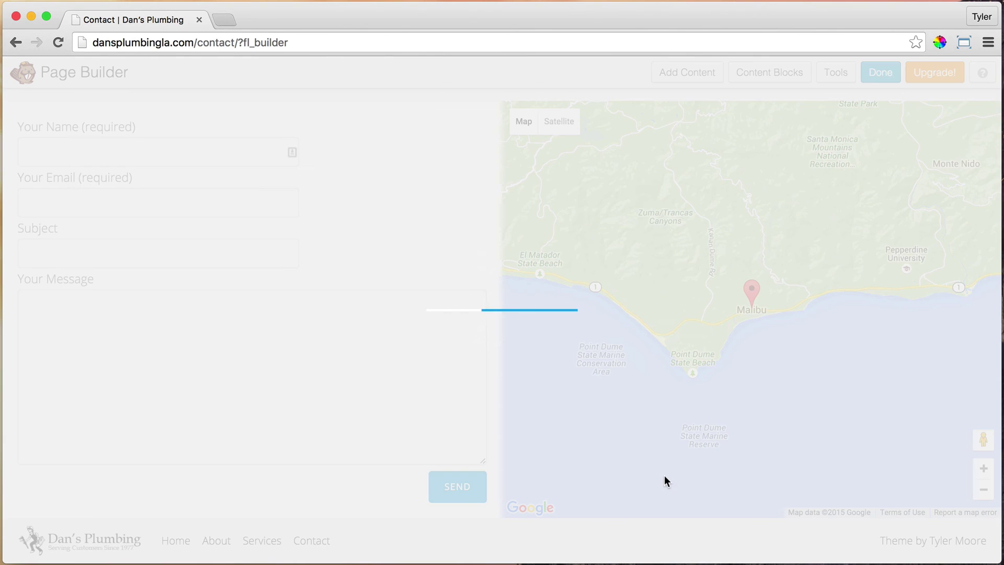
pyautogui.scroll(3, 321, 350)
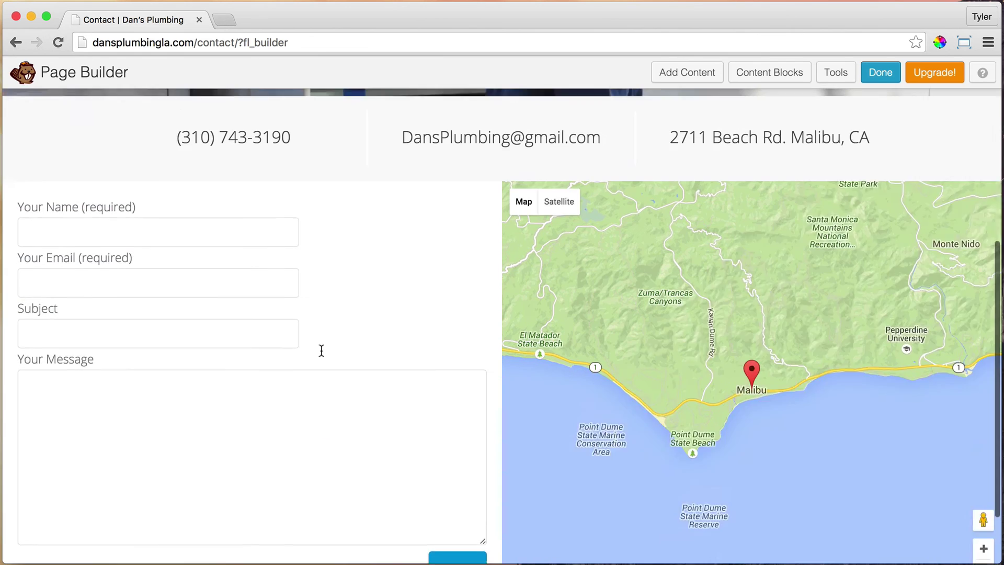
pyautogui.scroll(-3, 393, 258)
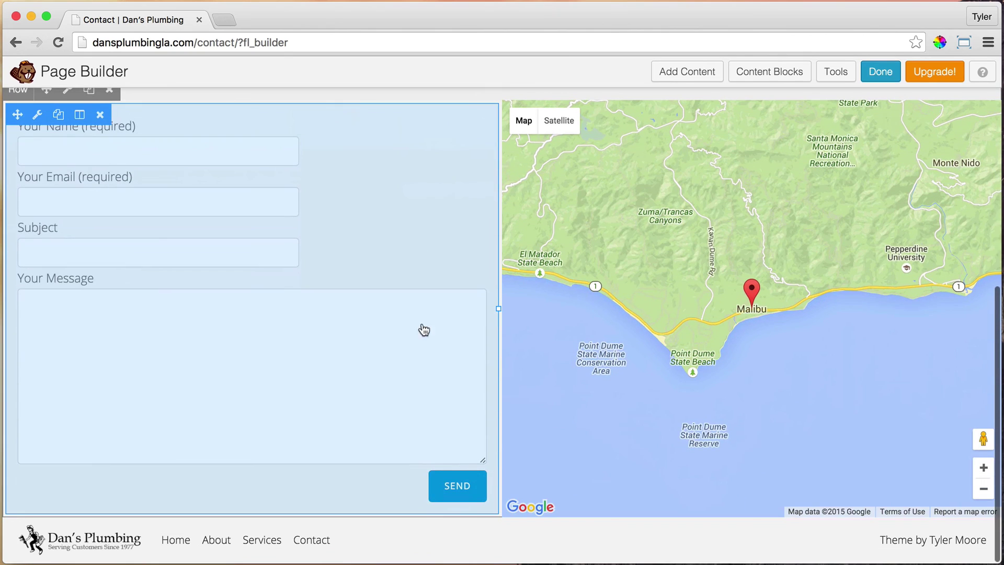
pyautogui.scroll(3, 388, 303)
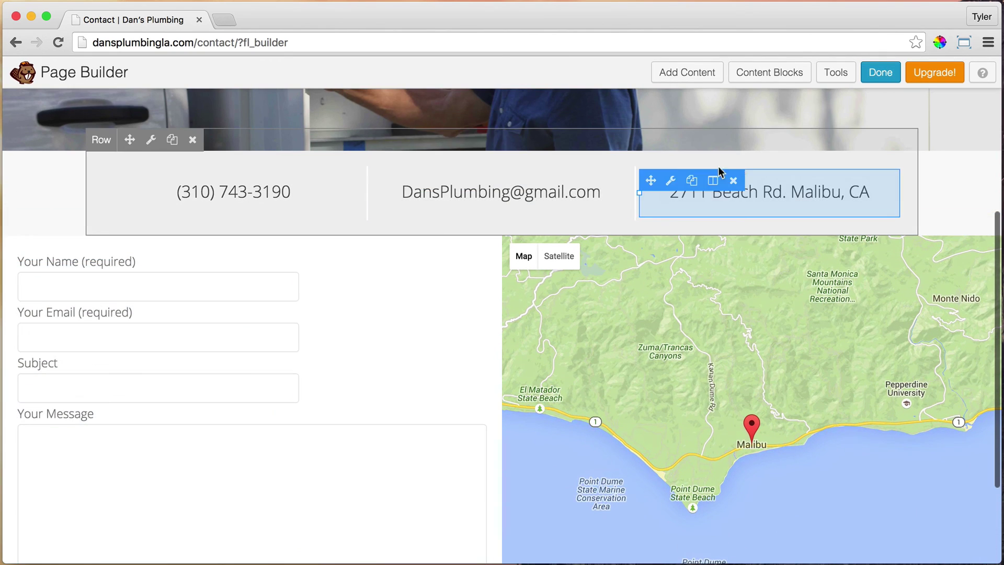